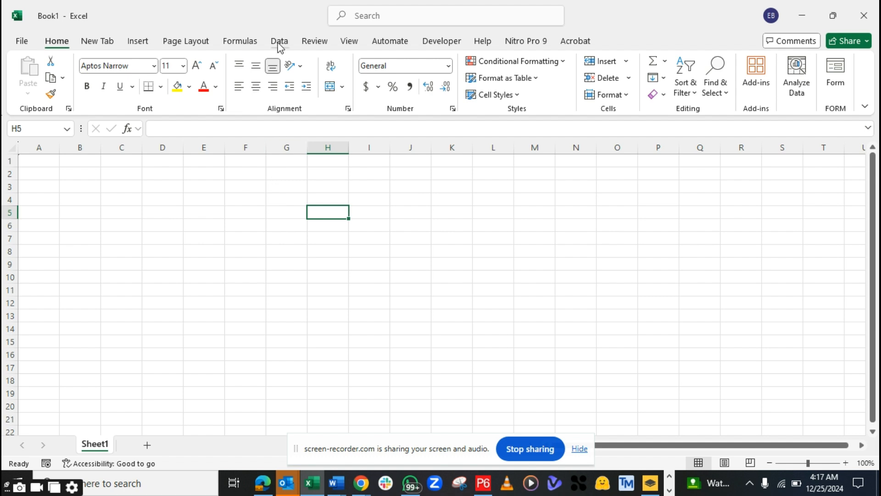
click(144, 237)
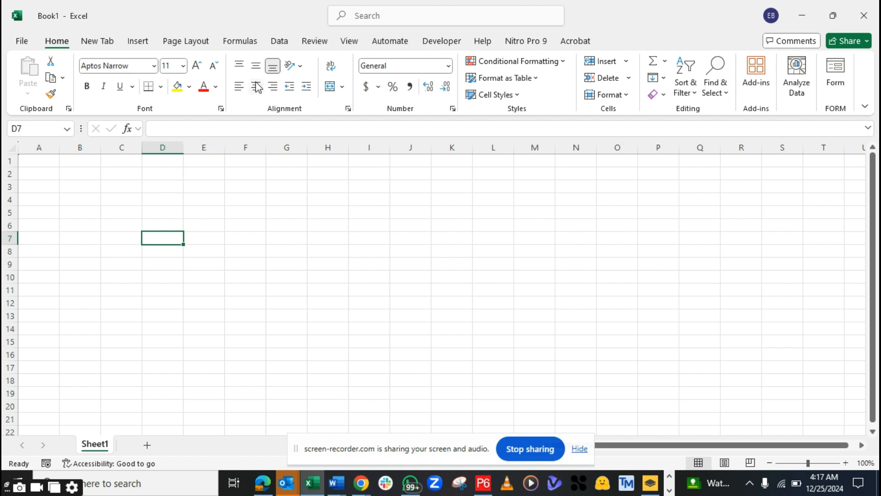
click(278, 42)
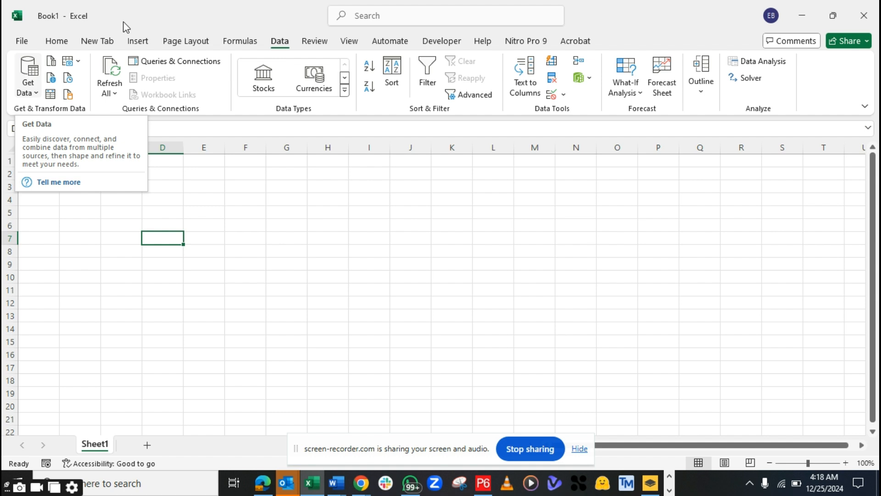
click(55, 42)
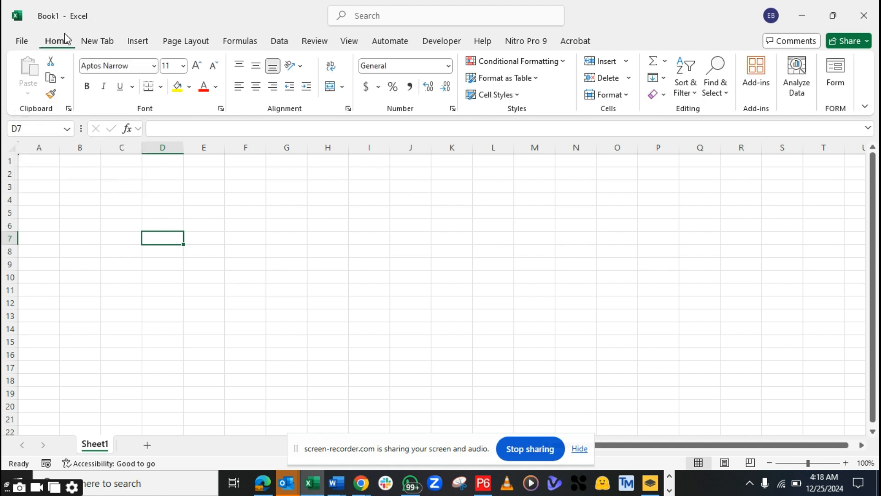
Examine the Get Data source categories, including the file, Azure and other-source import options.
click(284, 46)
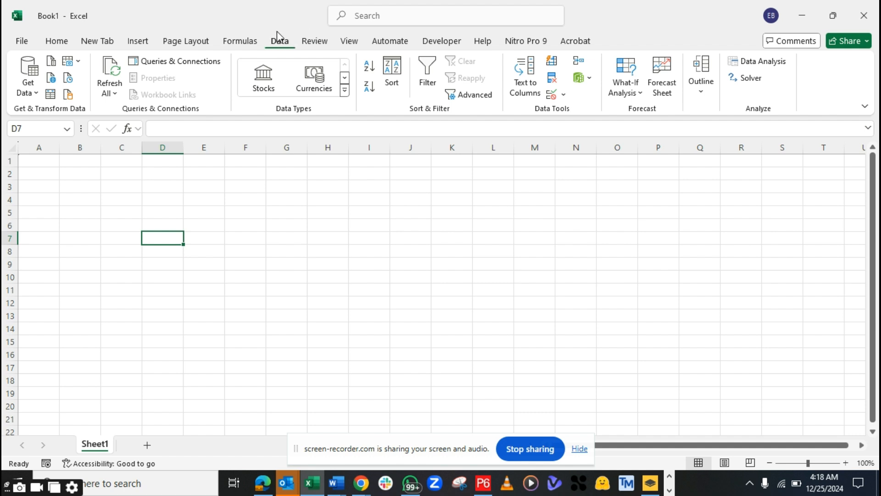
click(34, 79)
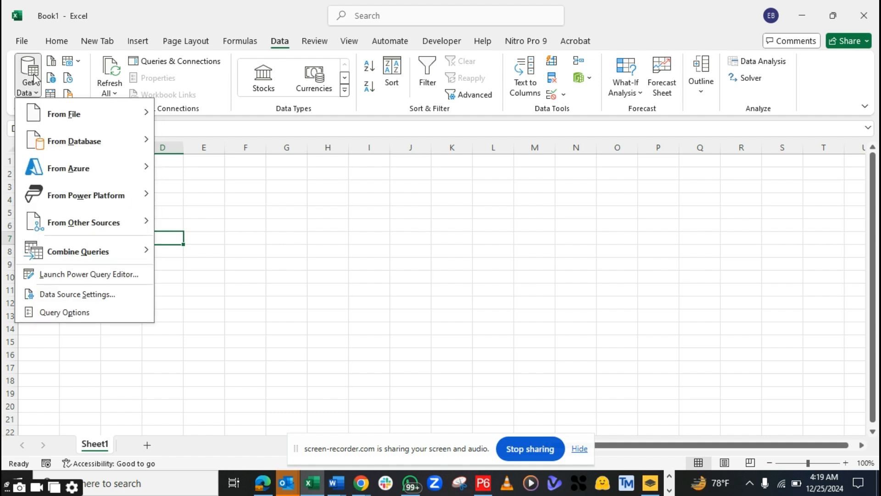
mouse_move(70, 117)
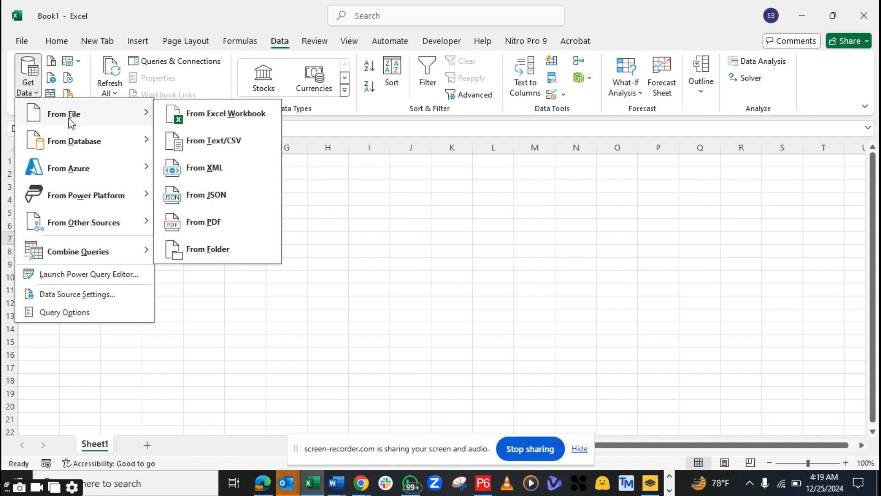
mouse_move(60, 155)
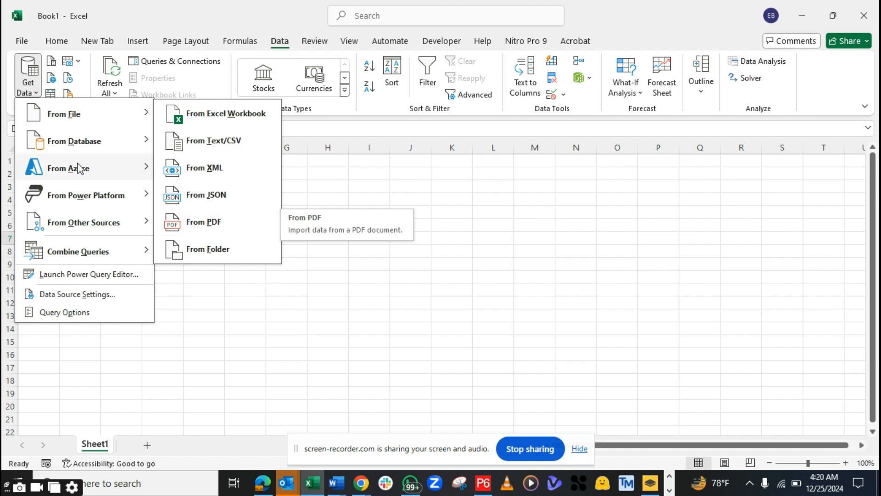
mouse_move(67, 170)
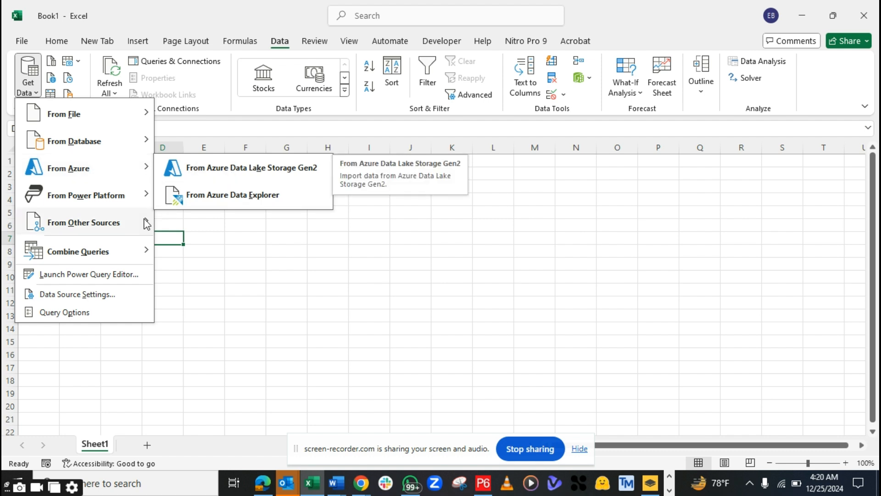
mouse_move(127, 208)
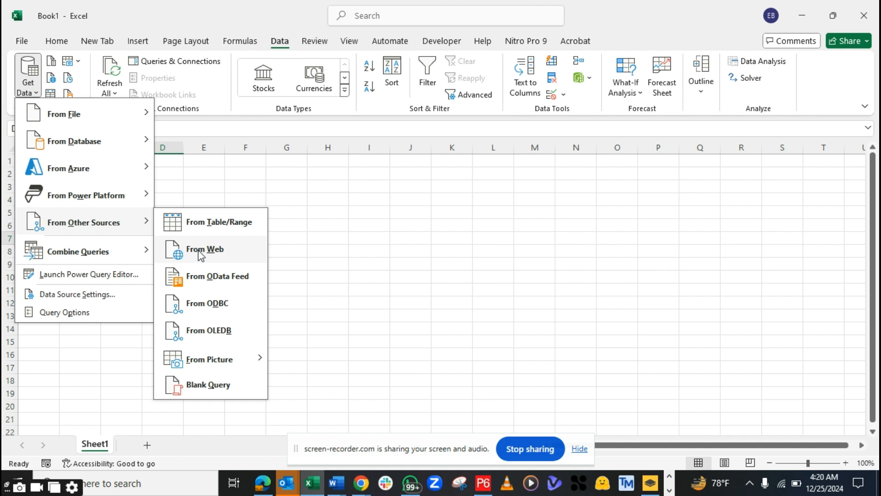
mouse_move(217, 364)
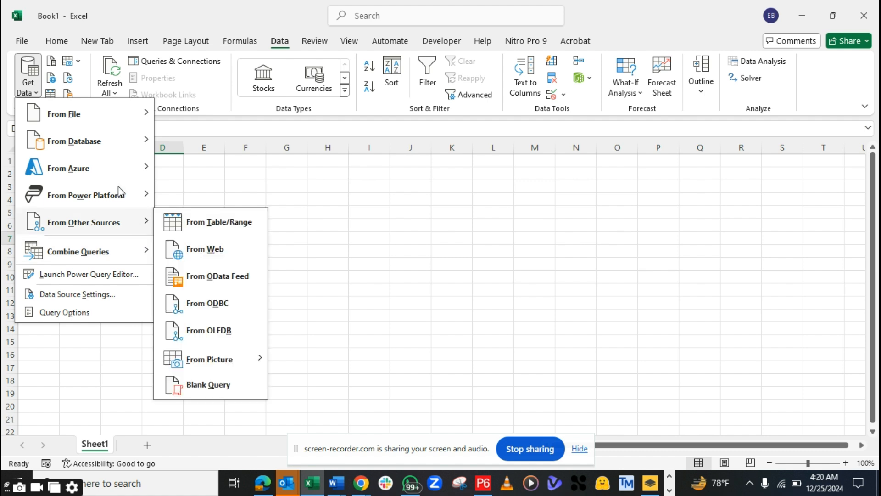
Import ADIDAS SALES DATASET_RAW FILE from the Documents folder as a Text/CSV source.
mouse_move(98, 122)
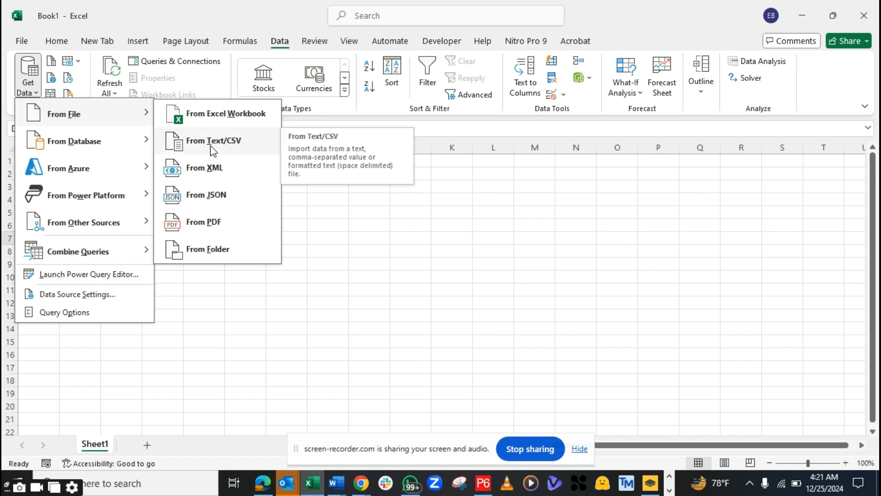
click(224, 149)
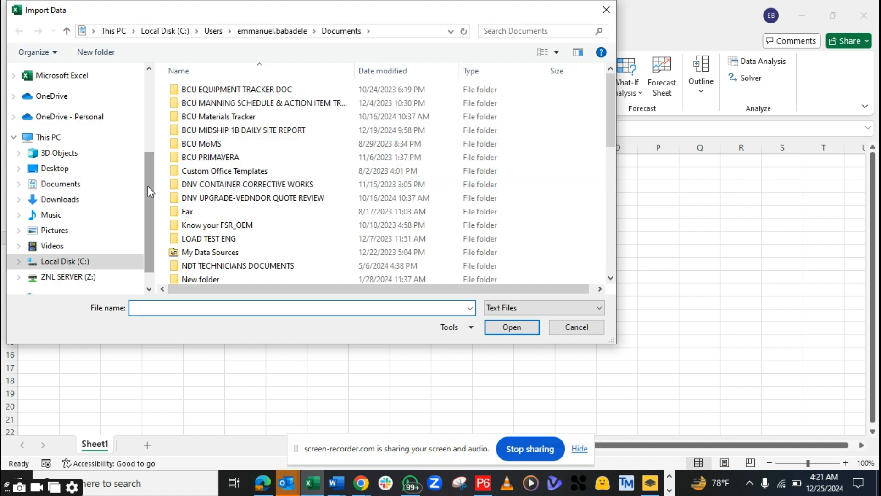
drag(148, 186, 147, 98)
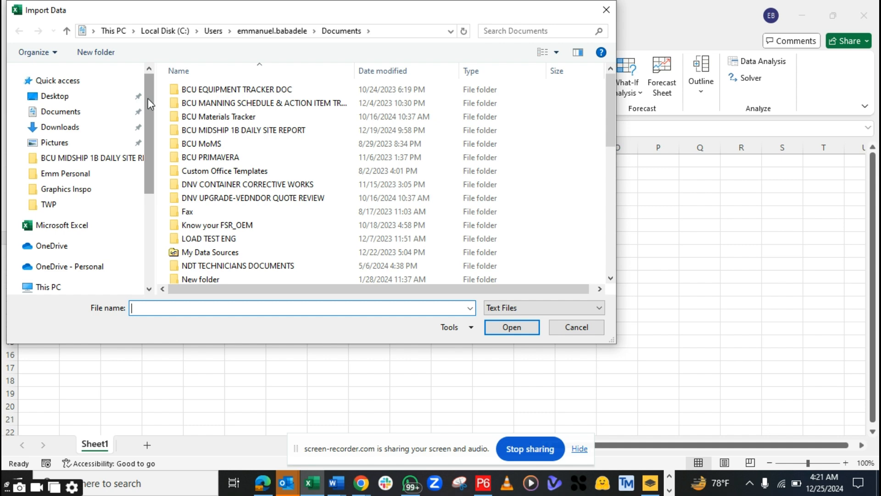
click(86, 115)
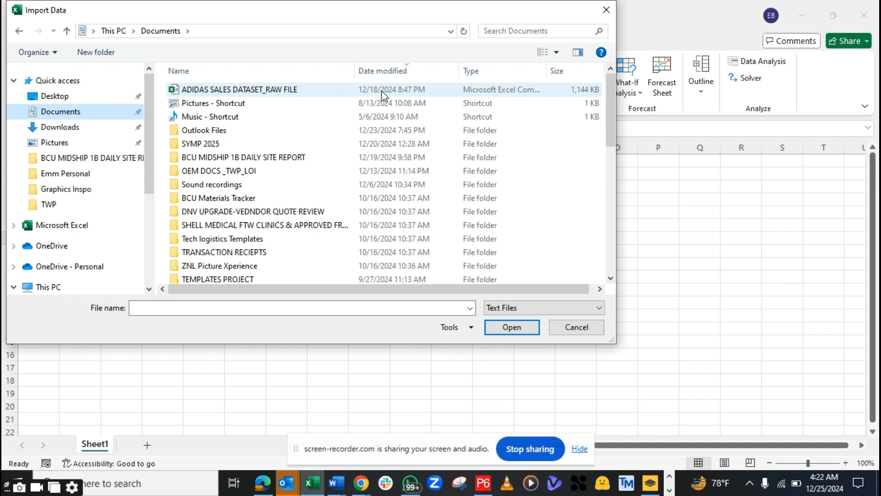
click(325, 94)
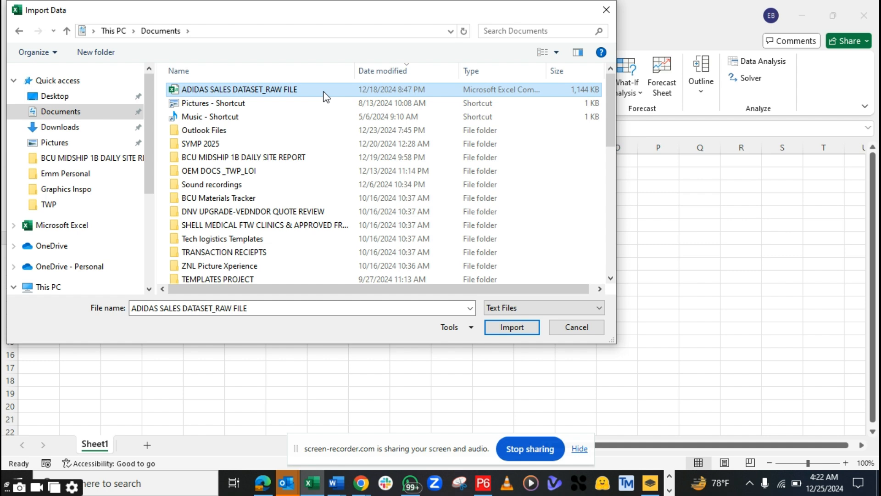
click(507, 327)
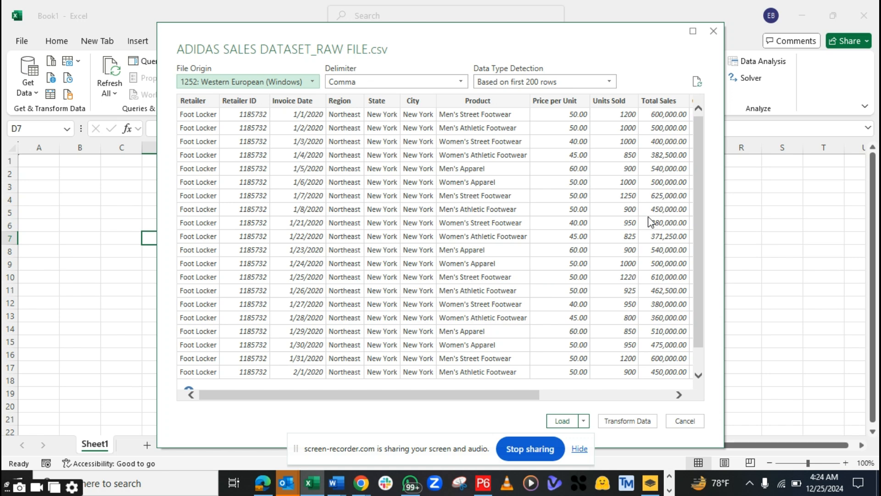
Examine the rows and all columns of the CSV import preview, from Retailer through Sales Method.
scroll(698, 149, down, 1)
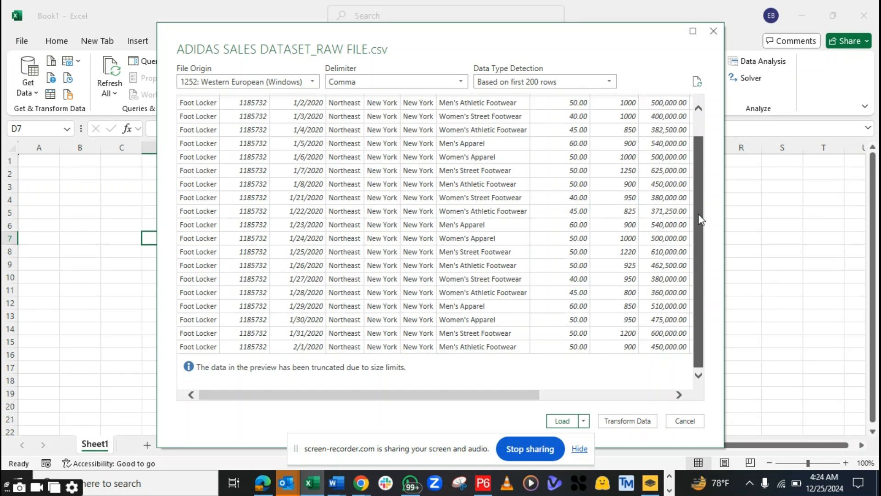
drag(699, 147, 699, 138)
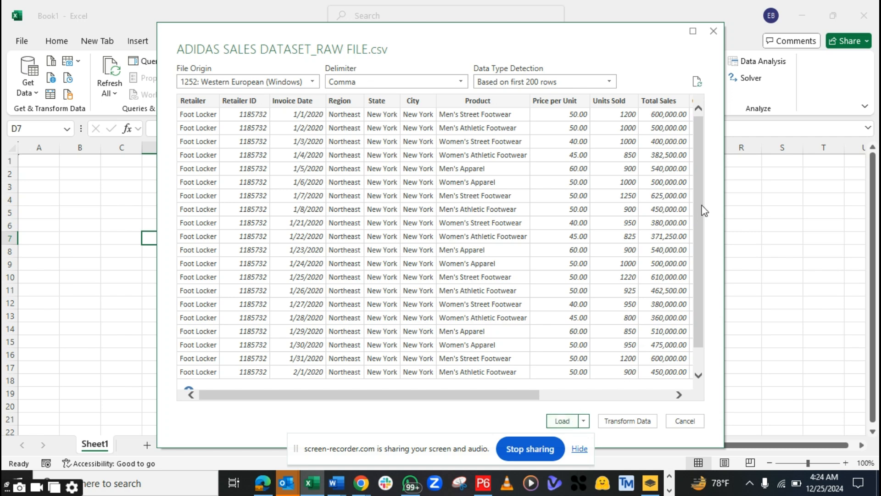
scroll(702, 193, down, 3)
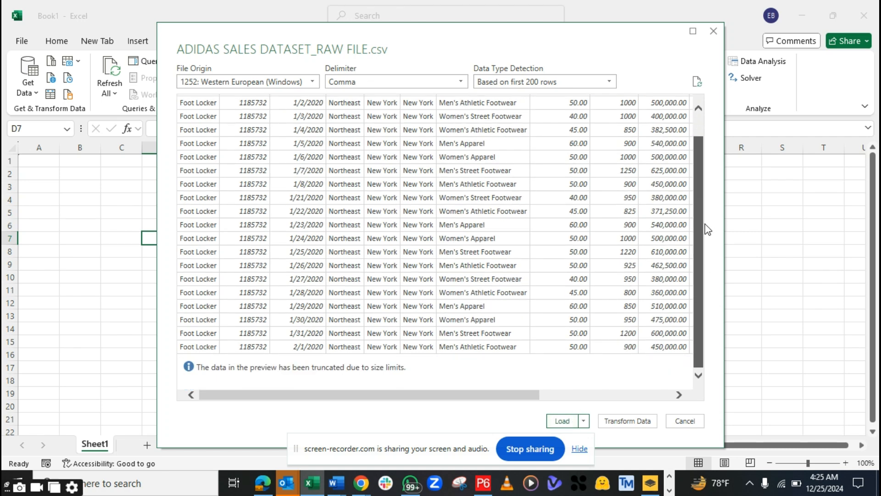
scroll(704, 227, up, 3)
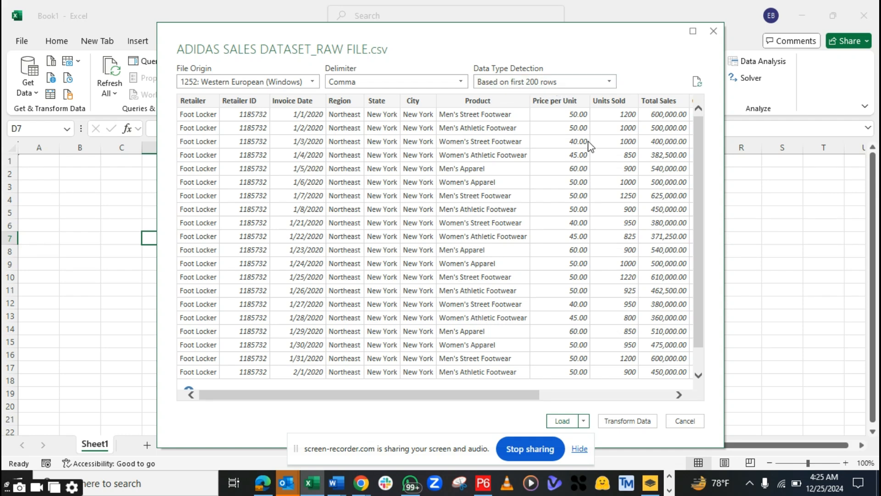
scroll(699, 206, down, 3)
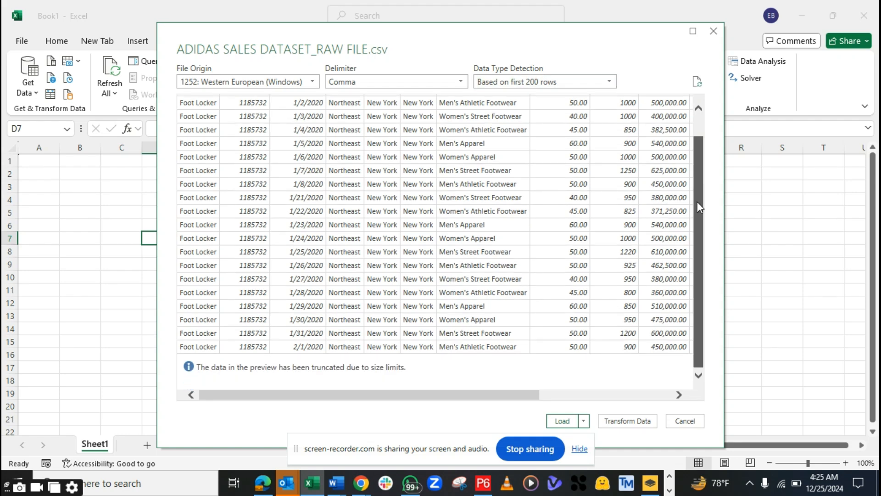
scroll(699, 187, up, 3)
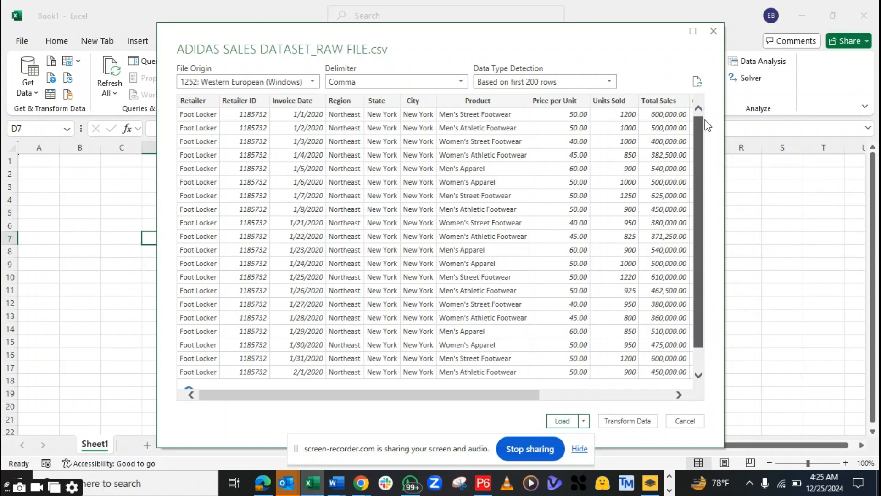
scroll(707, 122, down, 3)
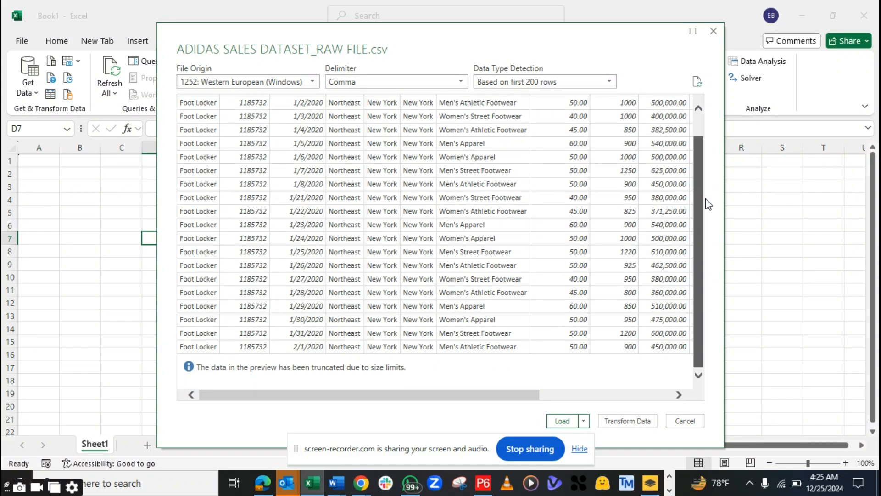
scroll(709, 204, up, 3)
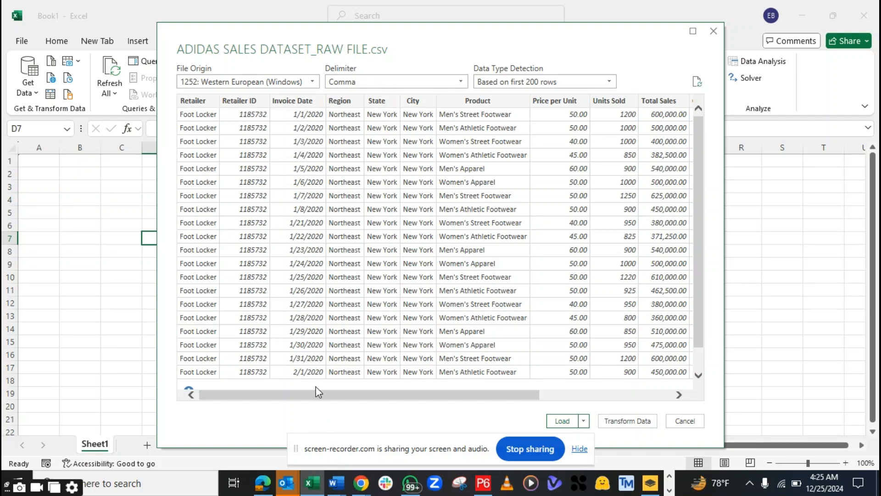
drag(308, 399, 606, 378)
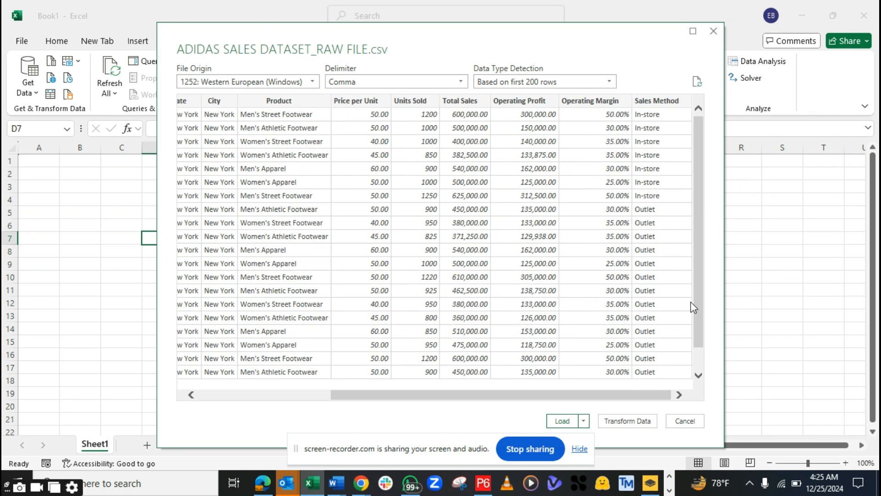
drag(704, 202, 706, 165)
drag(442, 397, 266, 376)
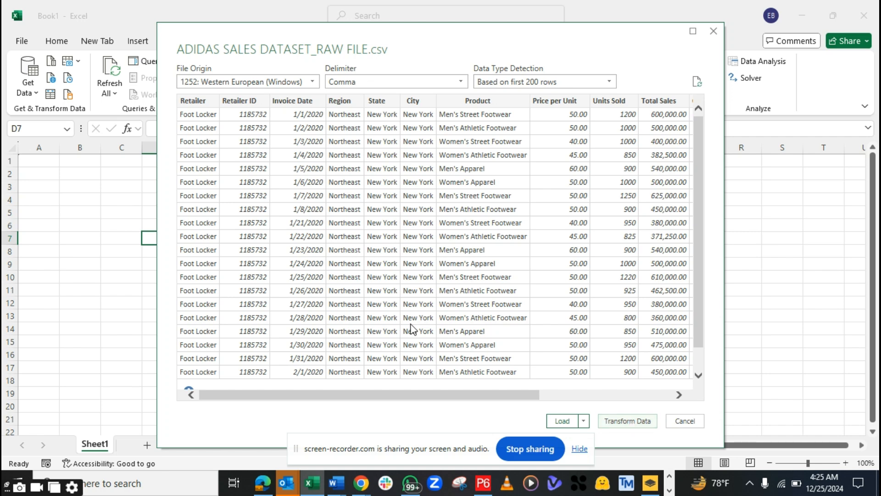
drag(270, 396, 477, 377)
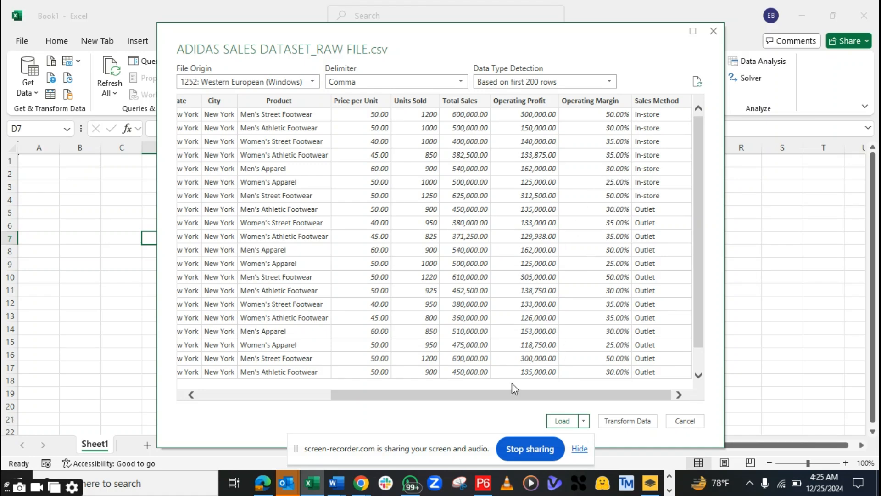
drag(492, 397, 288, 396)
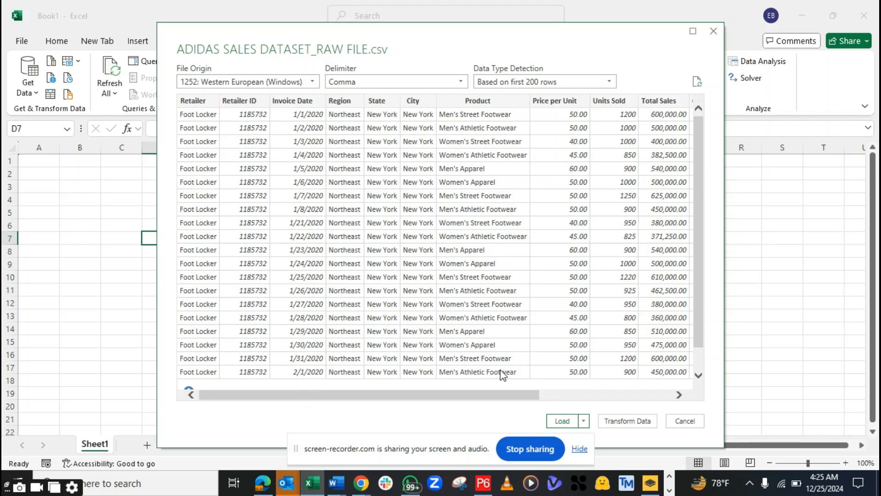
drag(454, 395, 436, 395)
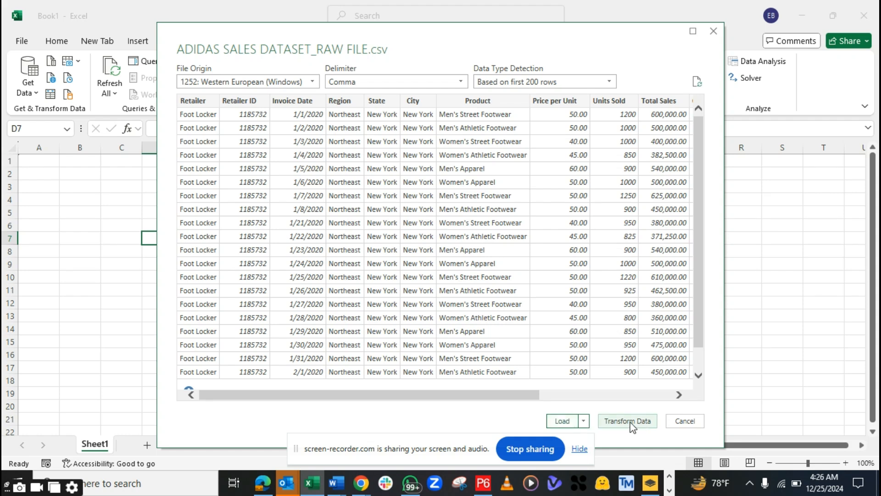
Open the previewed data for transformation in Power Query Editor and dismiss the custom data types tip.
click(617, 422)
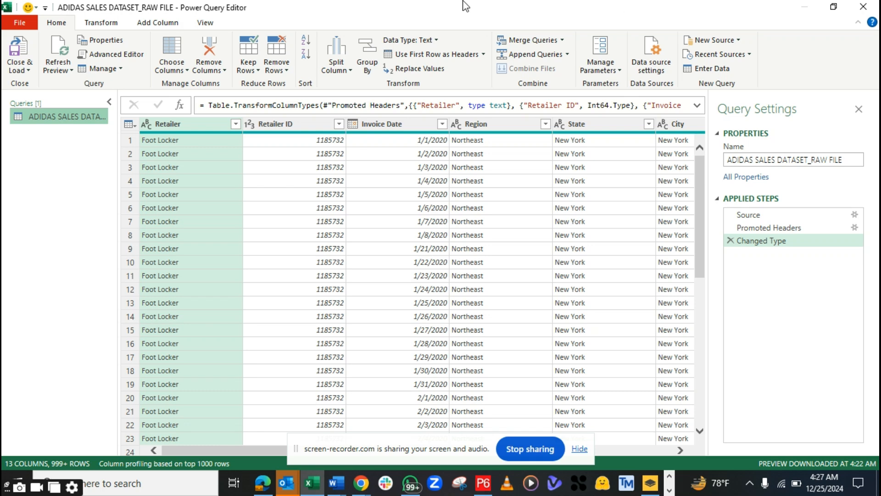
click(105, 25)
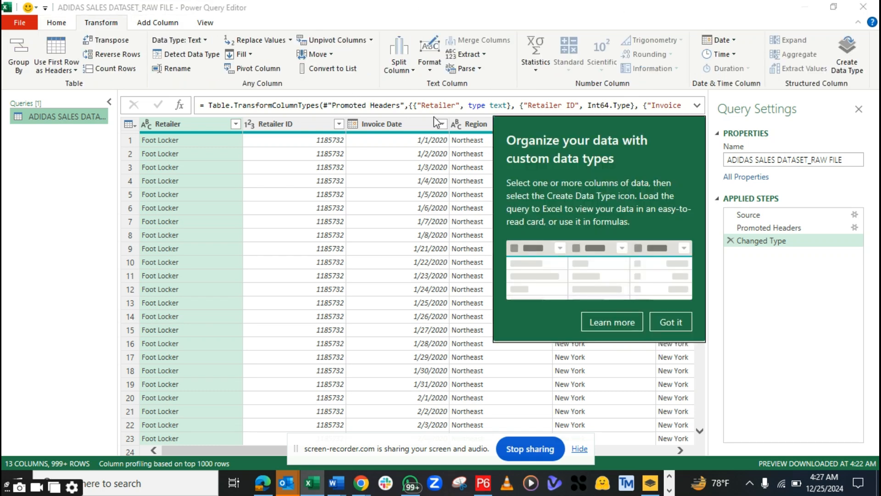
click(670, 327)
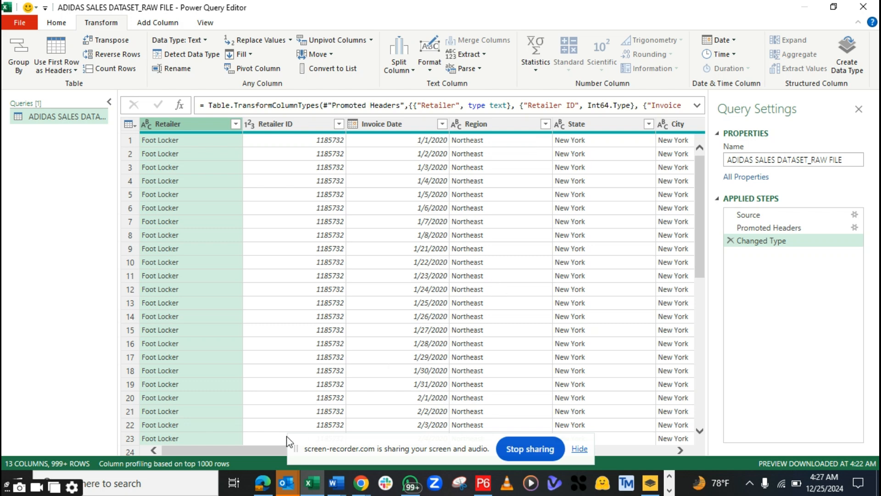
Hide the screen-sharing bar, then close Power Query Editor and load the query into the workbook with Close & Load.
click(579, 449)
mouse_move(326, 453)
mouse_down()
mouse_move(657, 449)
mouse_move(342, 450)
mouse_up()
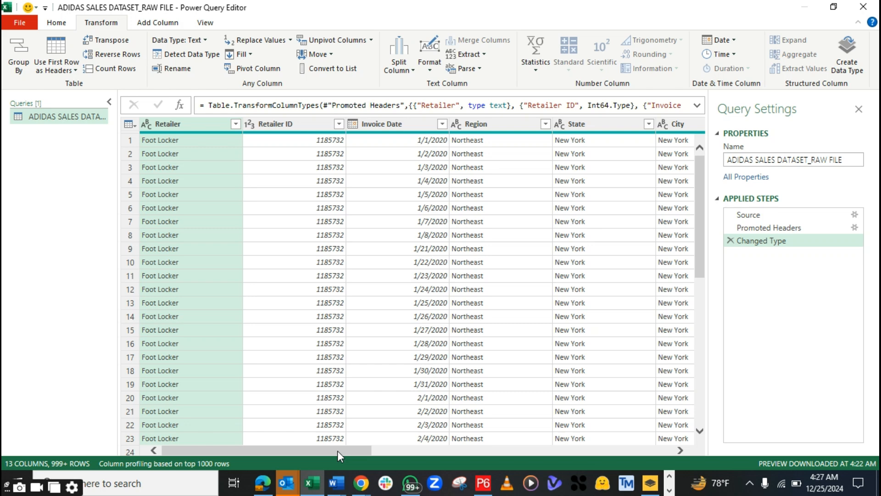
click(58, 26)
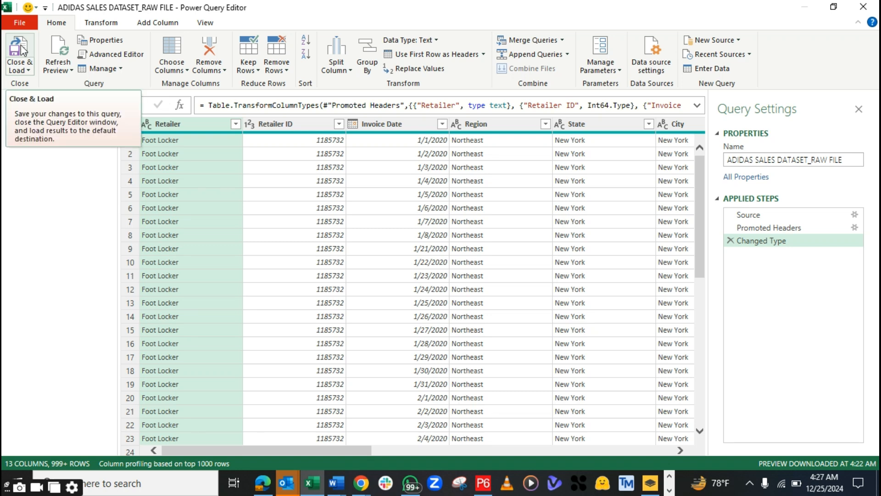
click(19, 49)
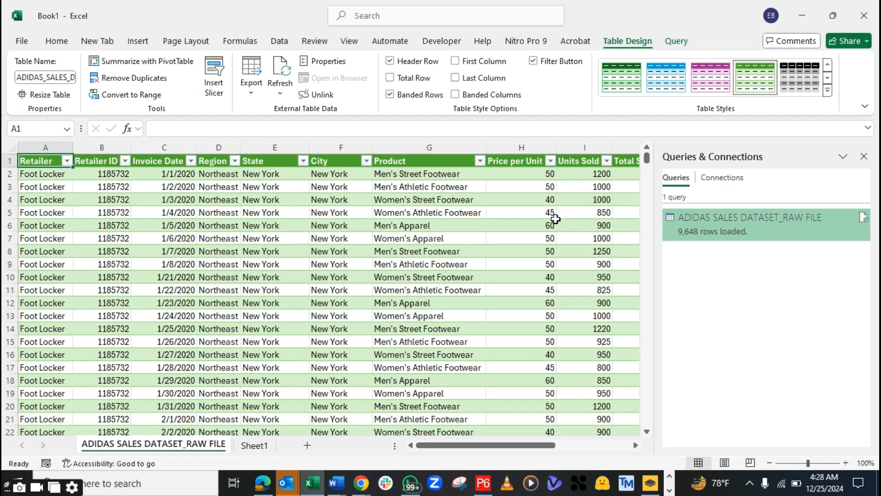
Close the Queries & Connections pane and look over the records of the loaded Adidas sales table.
click(864, 157)
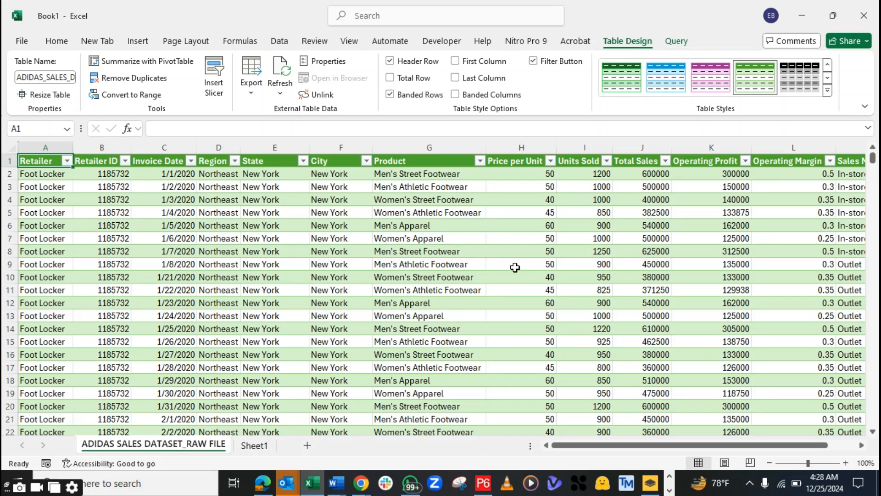
click(409, 263)
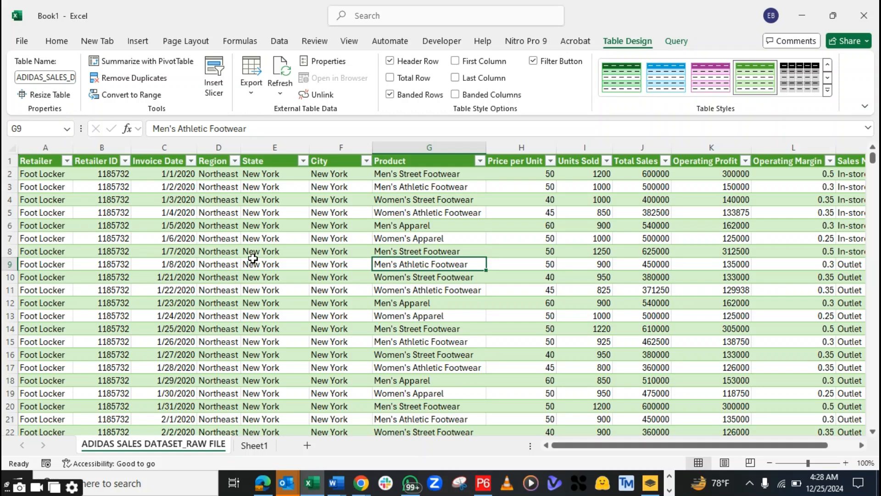
click(53, 236)
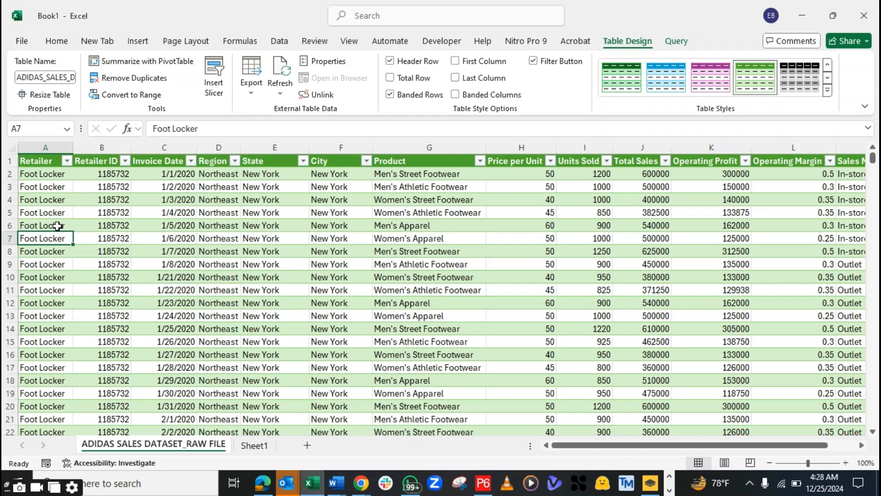
click(78, 197)
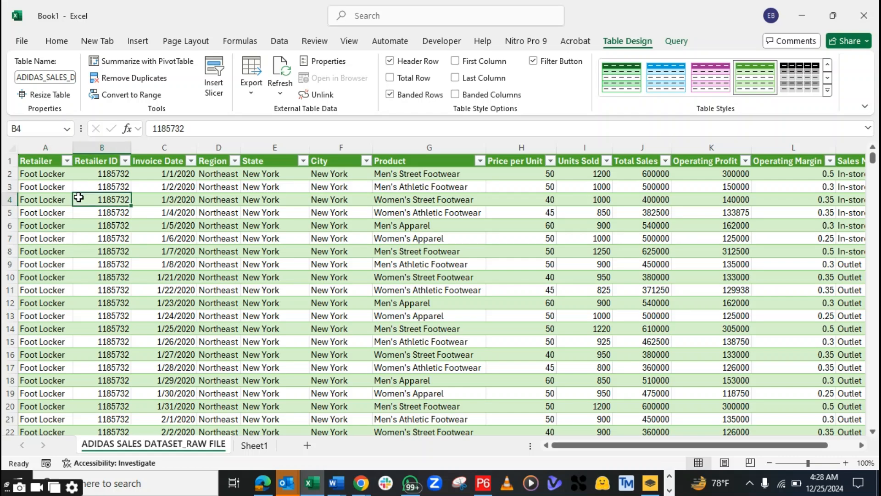
drag(41, 162, 671, 409)
click(302, 308)
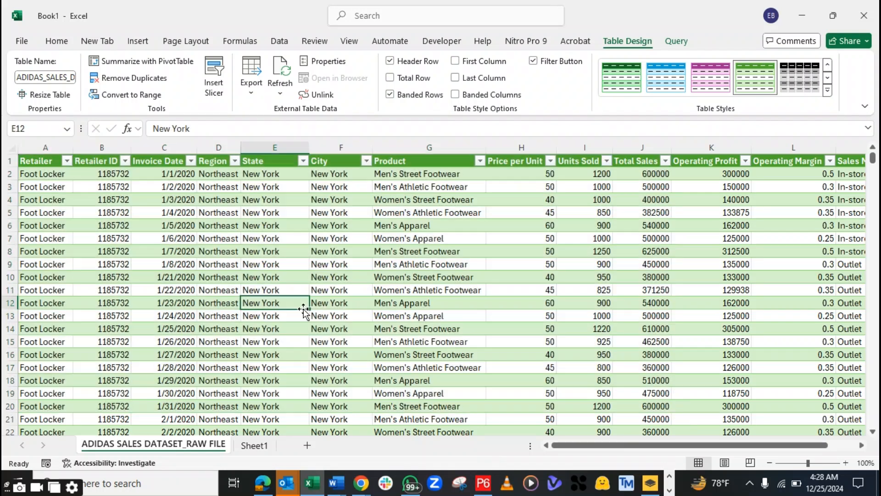
click(49, 161)
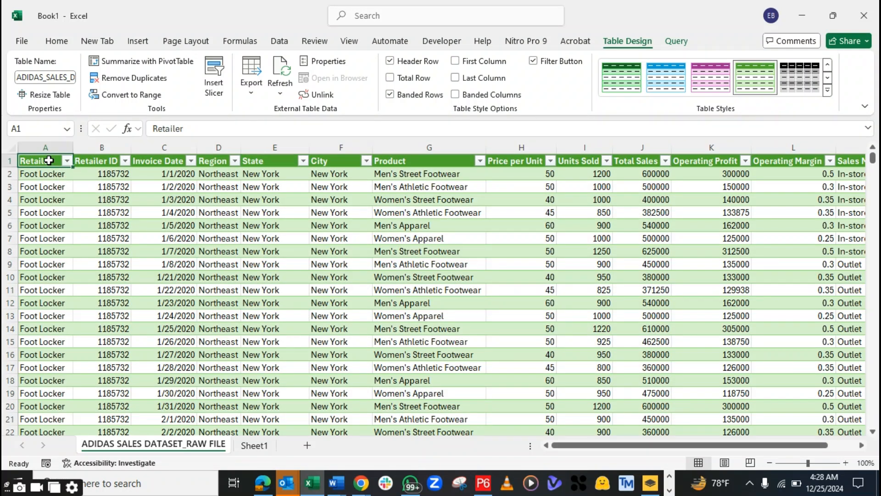
click(285, 225)
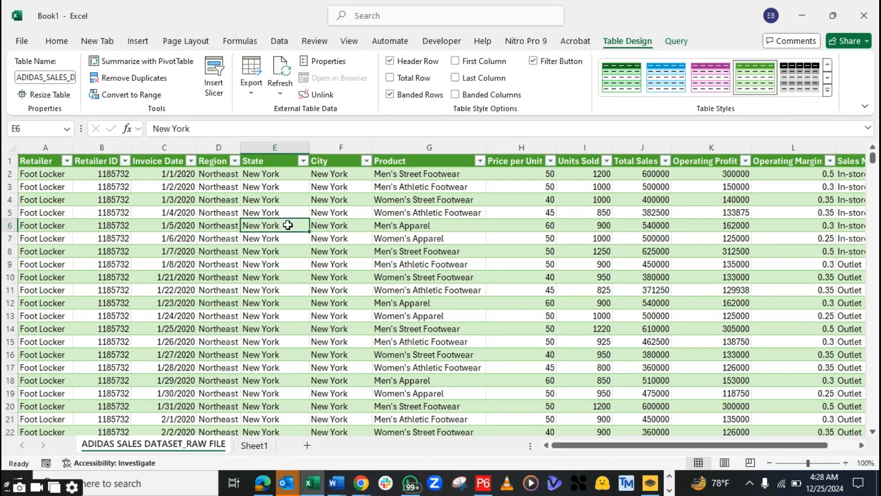
click(335, 228)
click(425, 240)
click(499, 240)
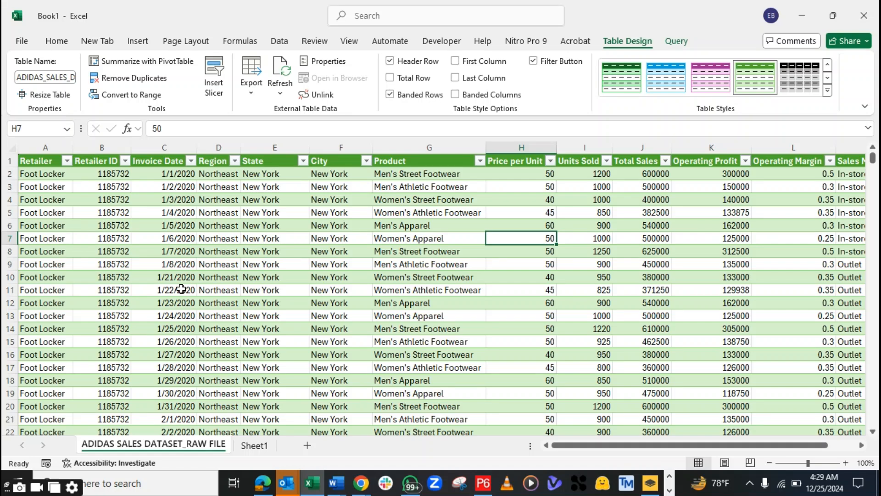
mouse_move(564, 446)
mouse_down()
mouse_move(691, 446)
mouse_move(568, 436)
mouse_up()
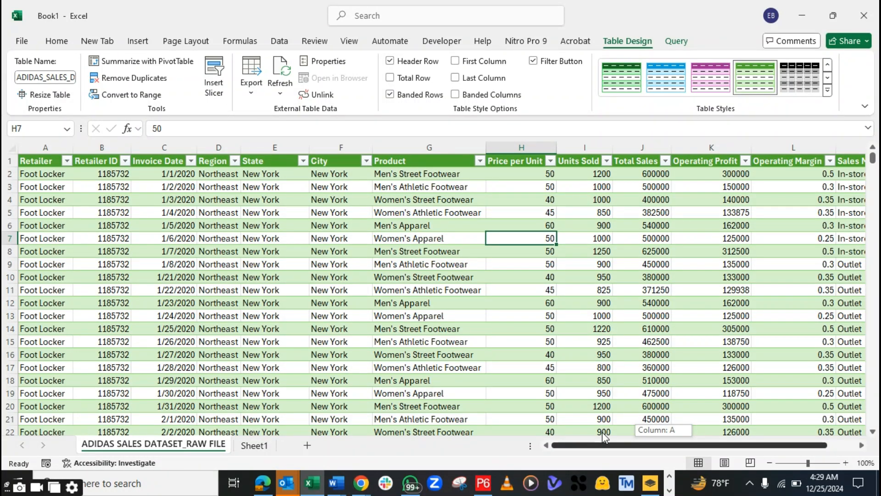
drag(604, 436, 571, 445)
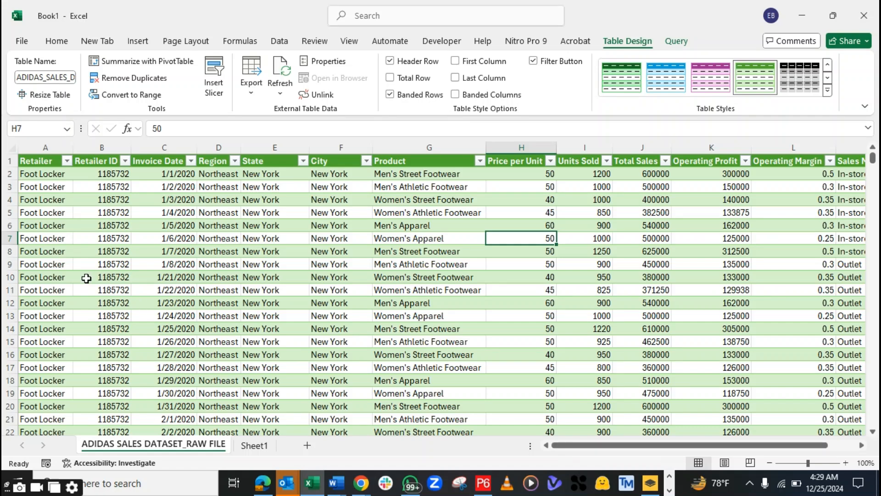
Examine the table column by column, from Retailer through Sales Method.
click(36, 147)
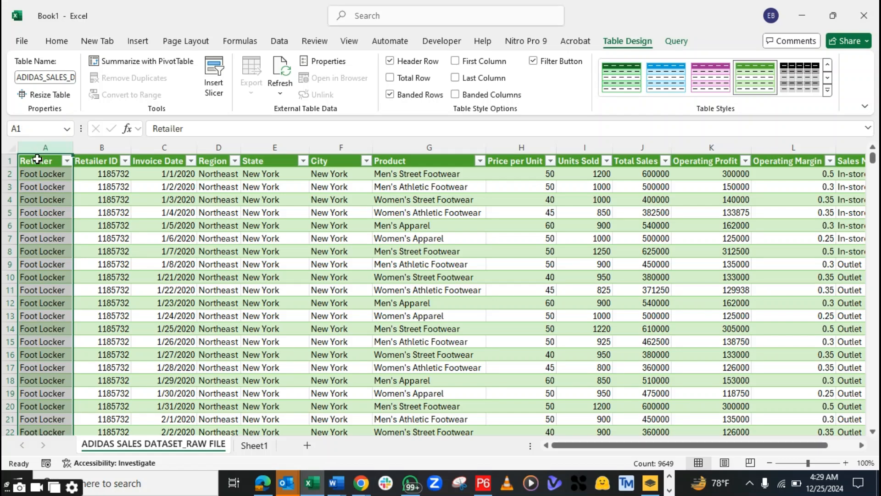
click(37, 160)
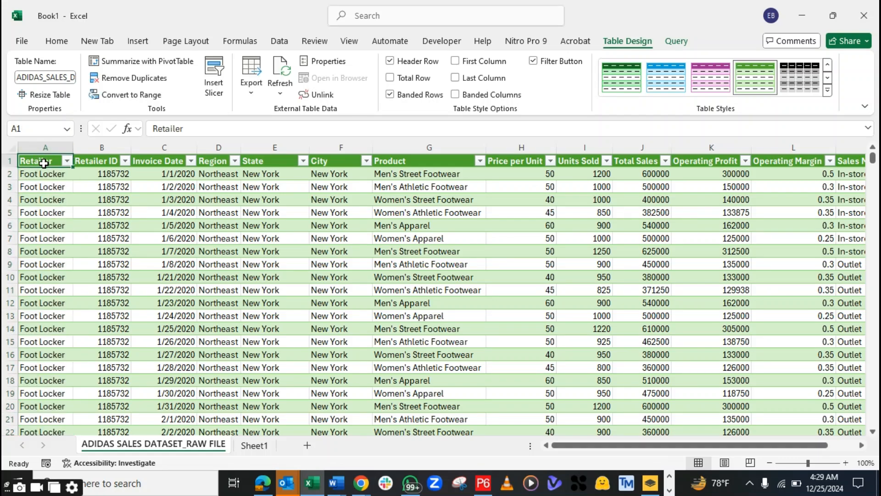
click(96, 145)
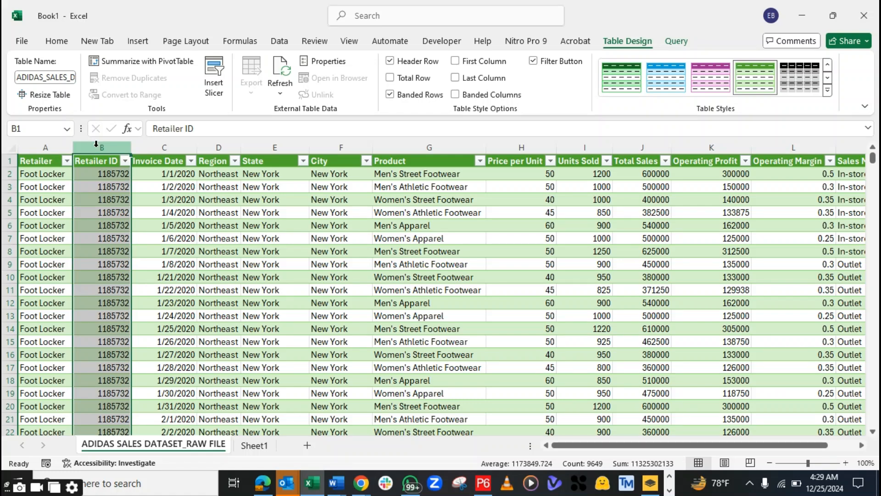
click(166, 146)
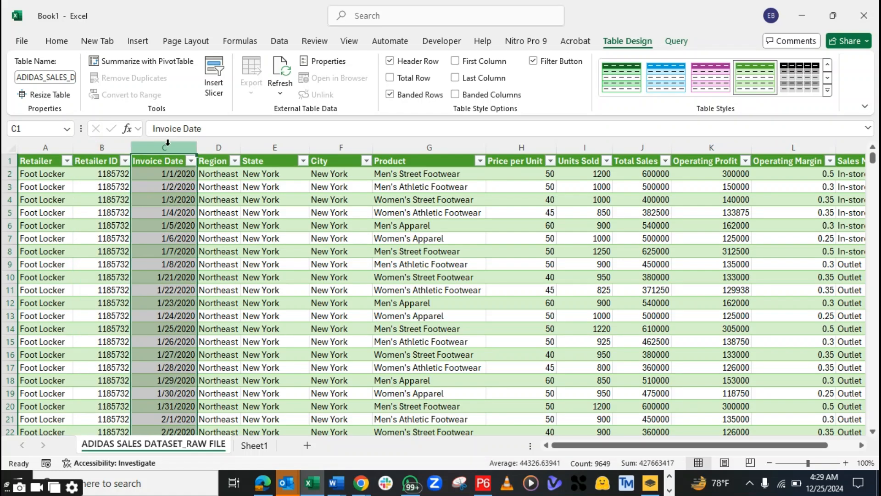
click(216, 145)
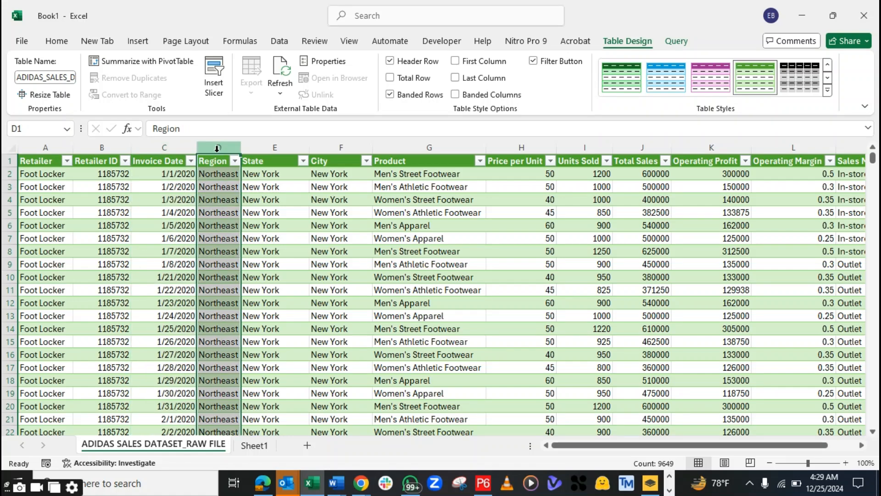
click(241, 149)
click(269, 146)
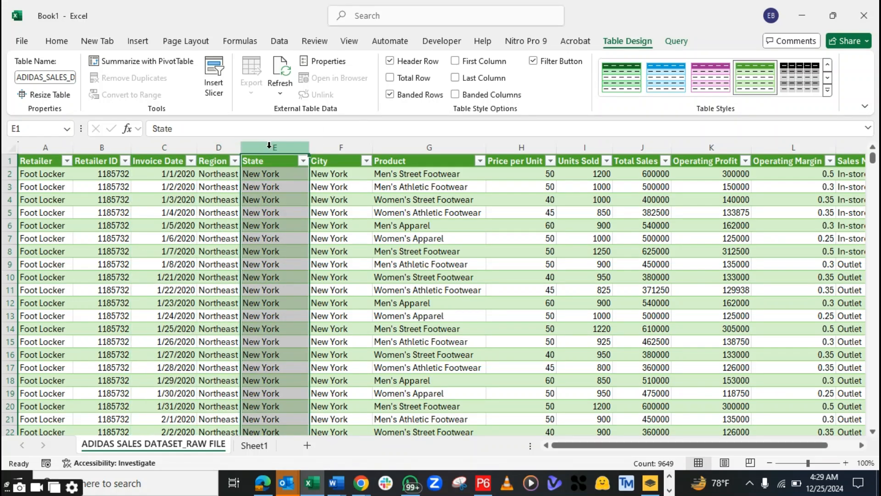
click(330, 146)
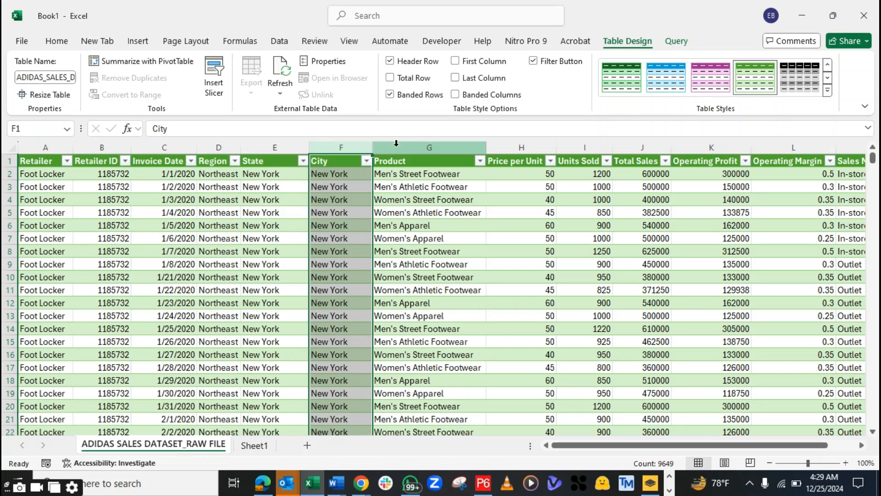
click(432, 147)
click(514, 146)
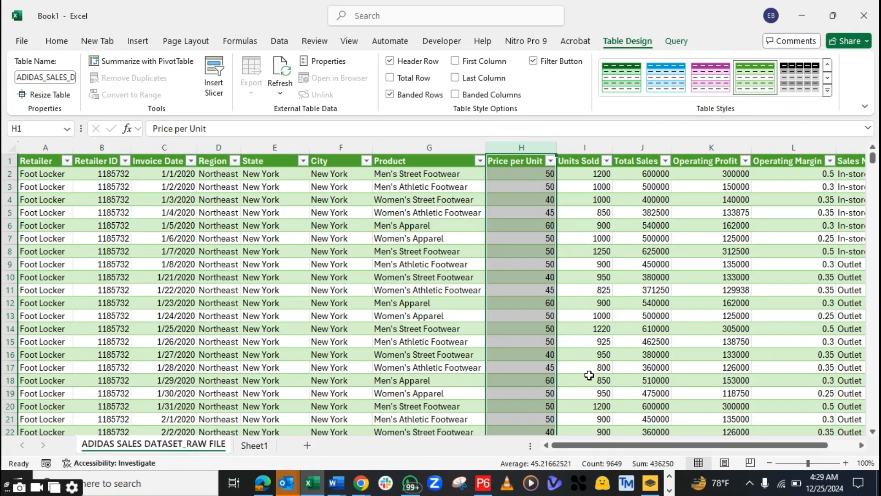
drag(586, 452, 615, 445)
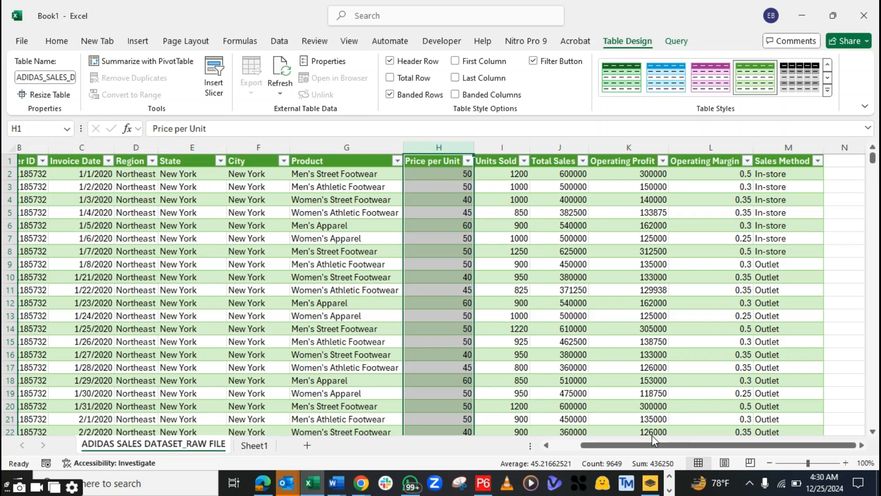
drag(614, 445, 572, 451)
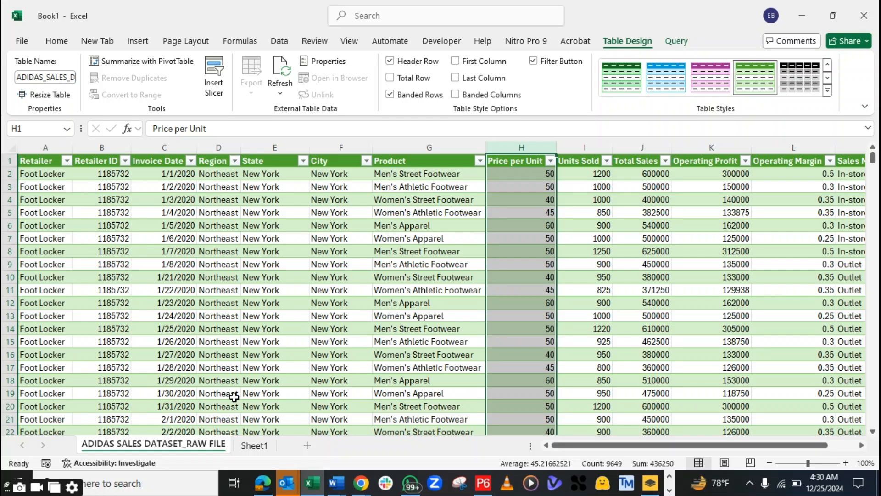
Turn off the filter buttons in the sales table's header row.
click(163, 174)
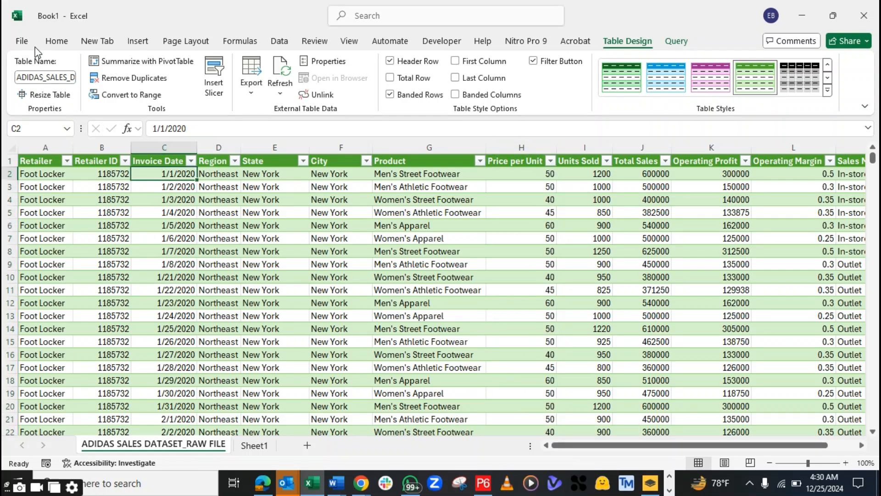
click(56, 41)
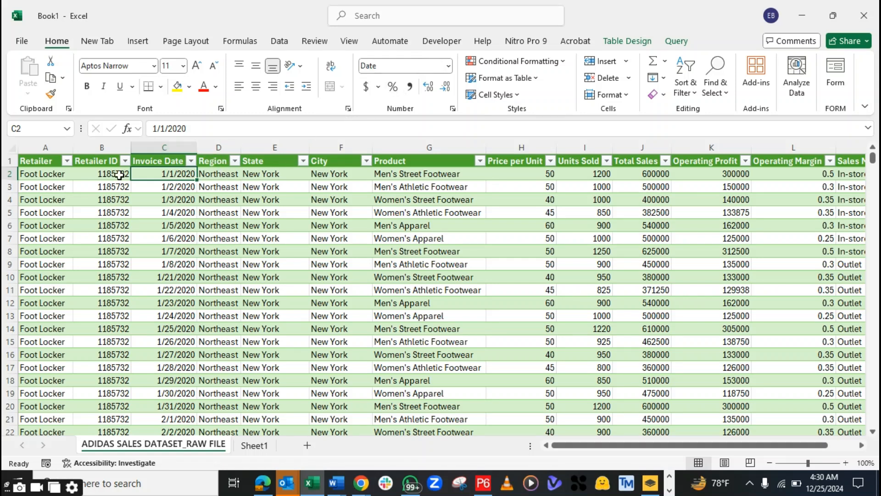
click(104, 161)
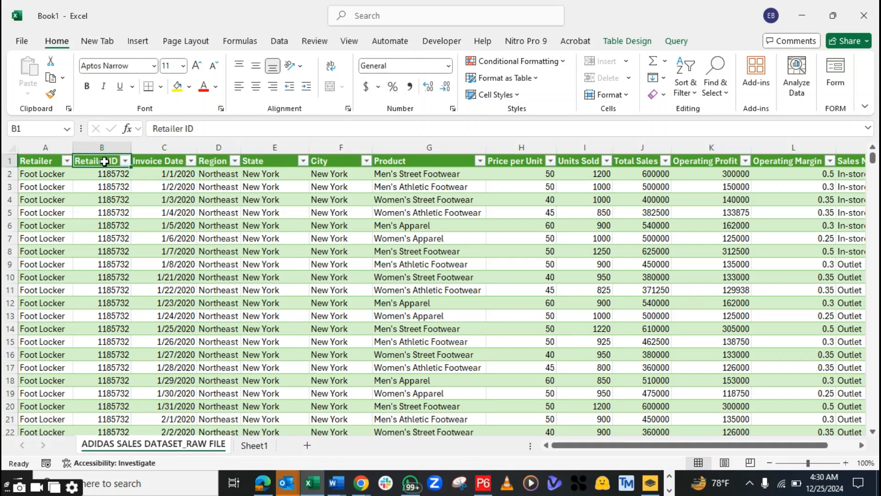
click(628, 43)
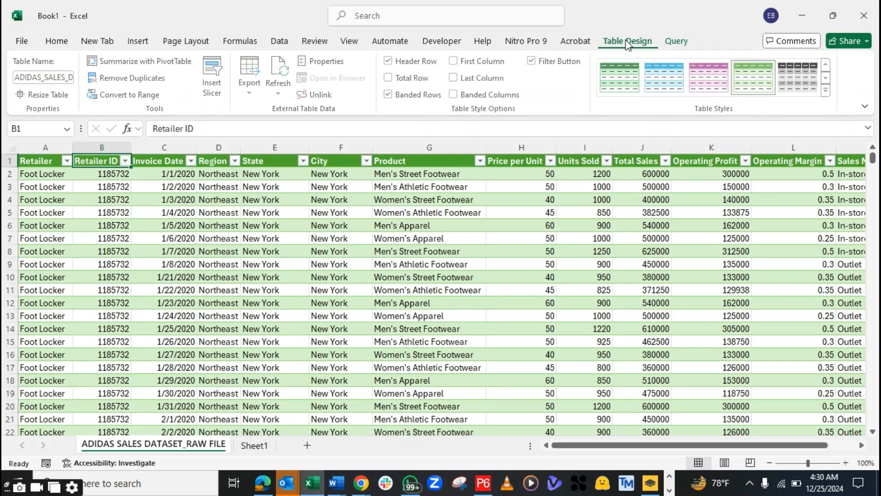
click(533, 62)
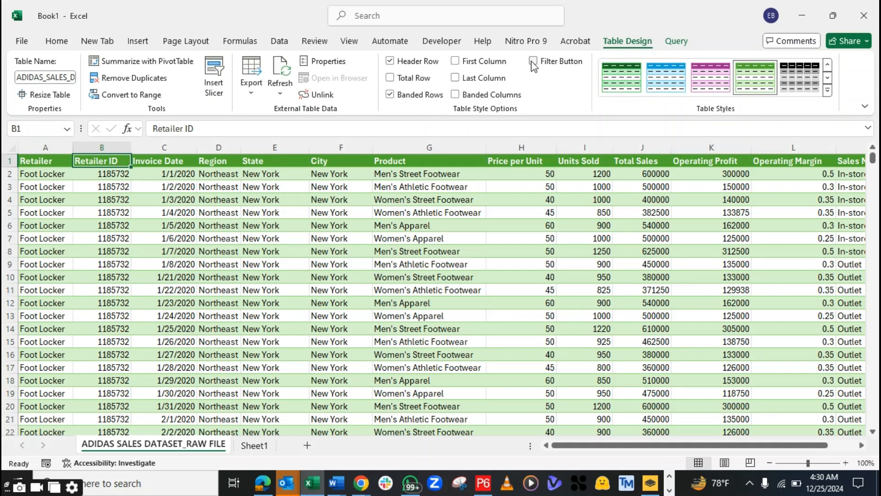
Apply the dollar Accounting number format to the whole Price per Unit column.
click(327, 214)
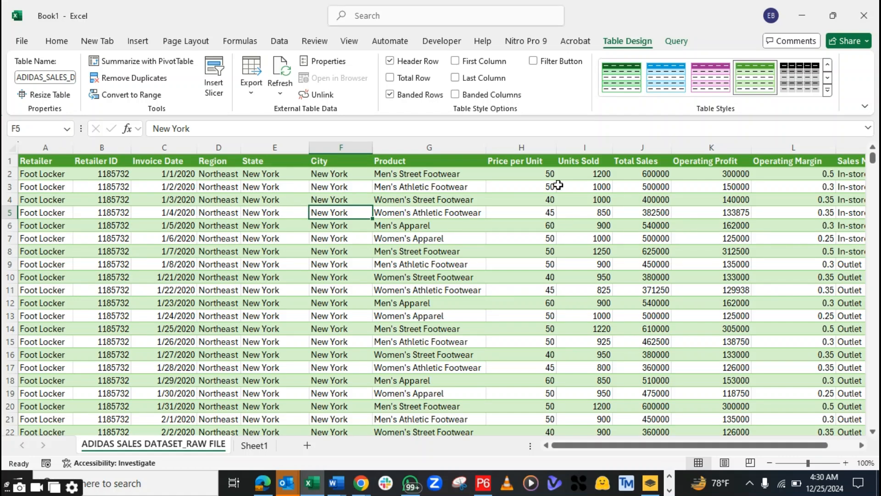
click(532, 144)
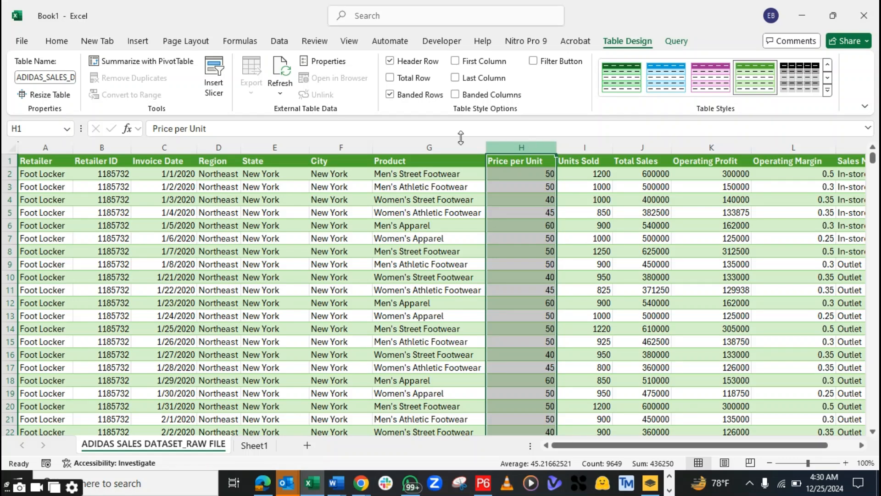
click(56, 42)
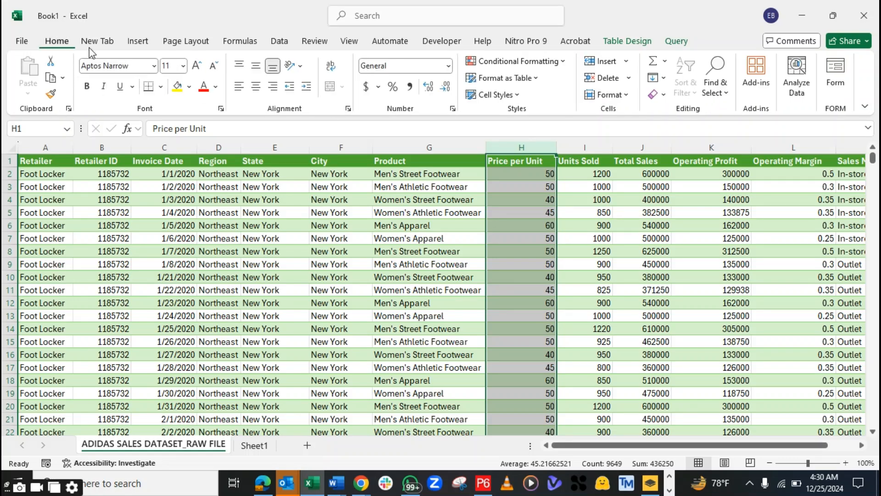
click(366, 86)
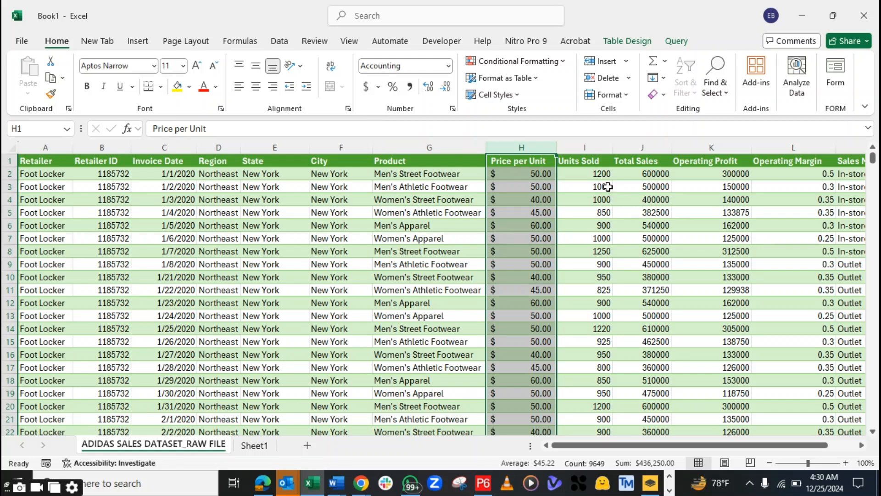
Apply the dollar Accounting number format to the Total Sales and Operating Profit columns.
drag(638, 445, 666, 445)
click(569, 146)
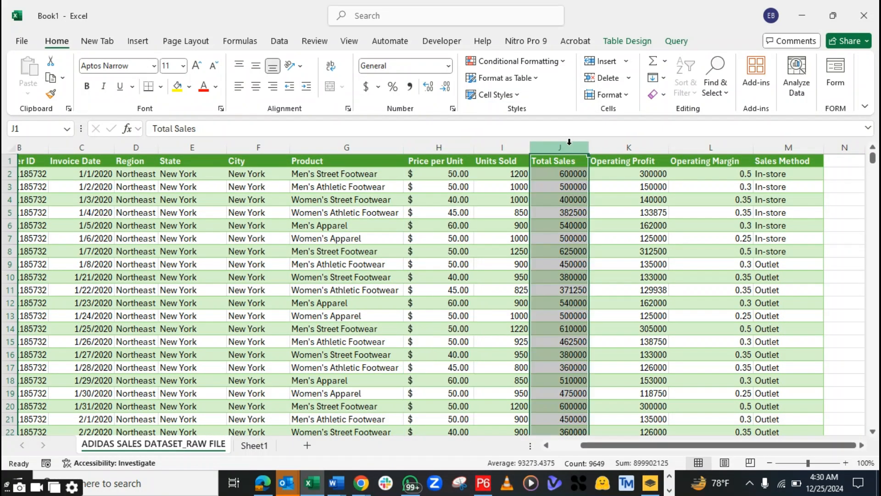
click(366, 86)
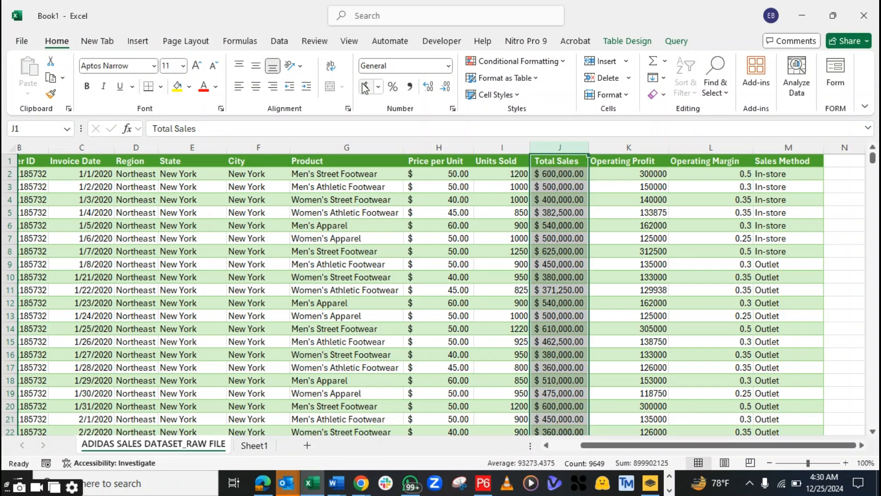
click(642, 146)
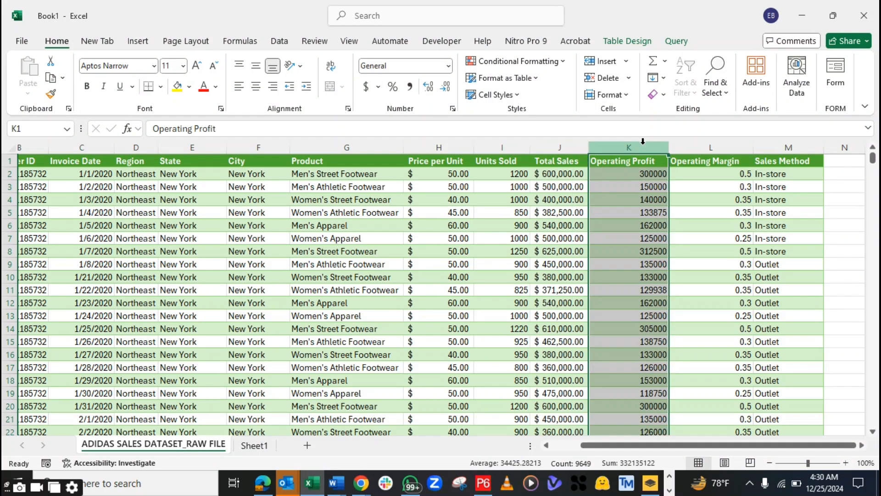
click(366, 86)
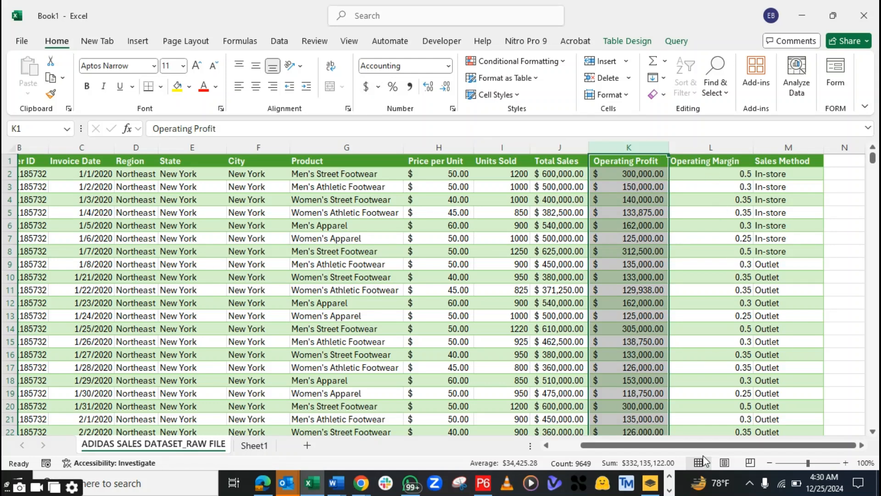
drag(695, 447, 730, 451)
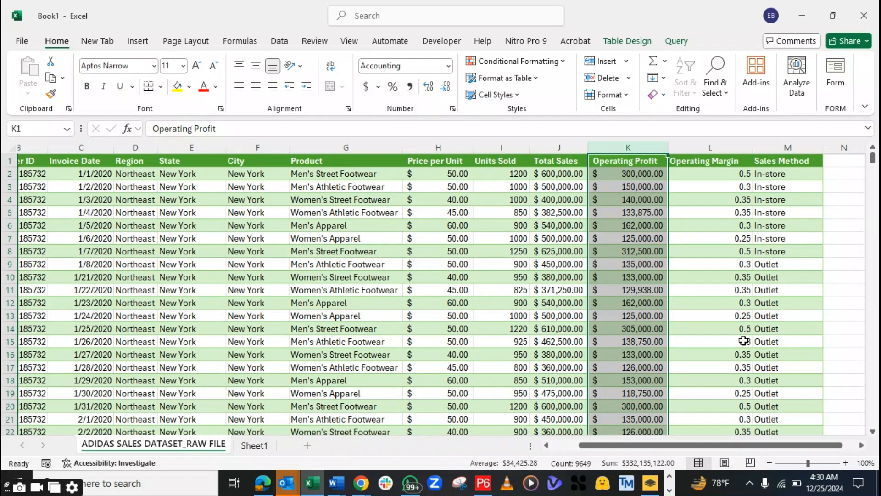
drag(873, 158, 874, 138)
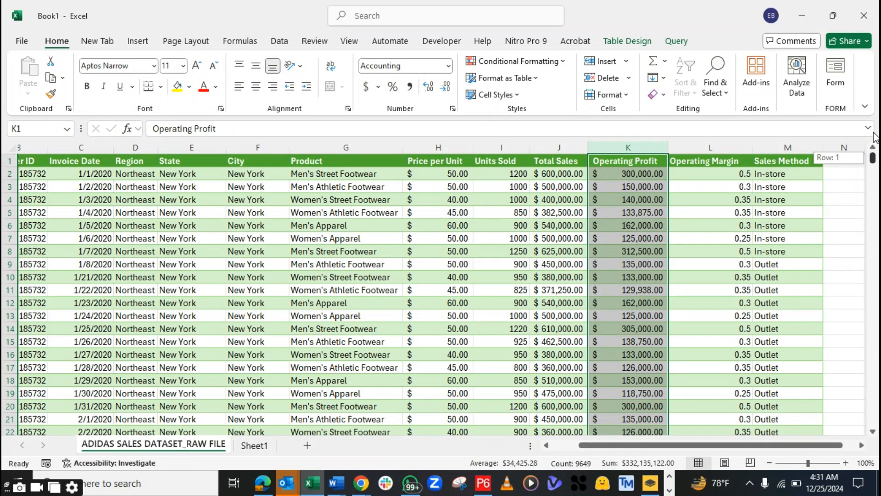
Review the Retailer ID and Invoice Date columns of the sales table.
drag(874, 137, 874, 138)
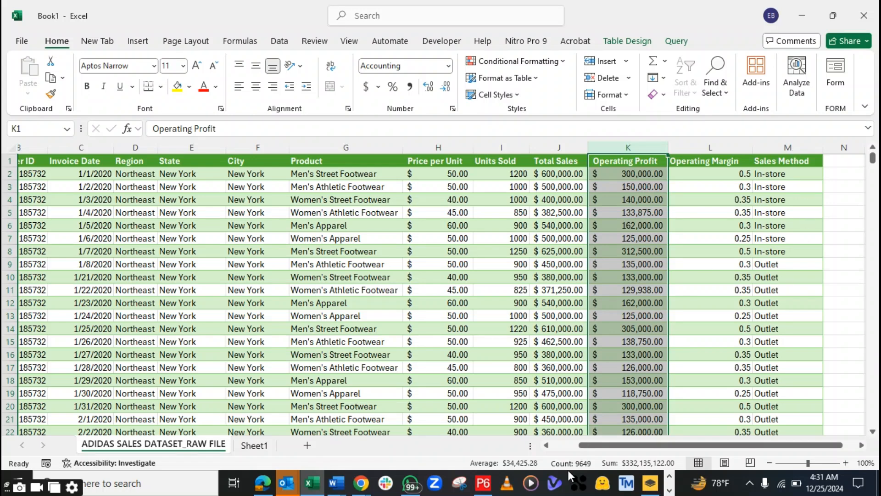
drag(580, 446, 495, 452)
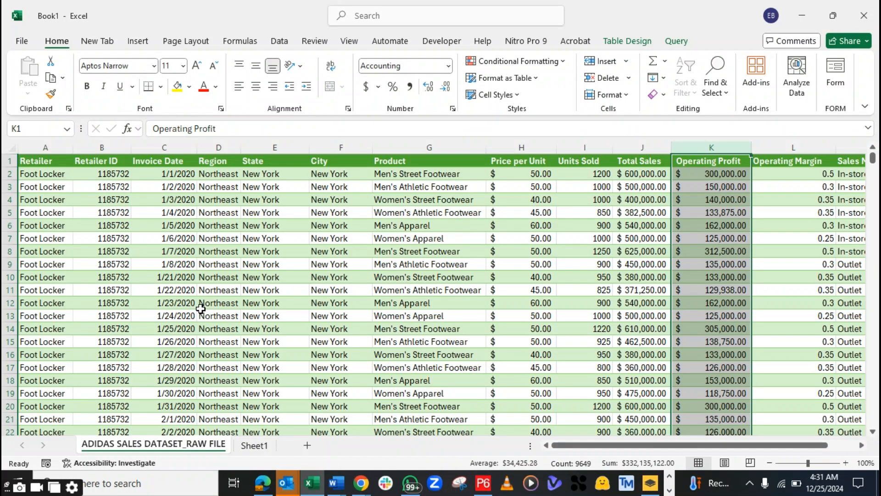
click(126, 187)
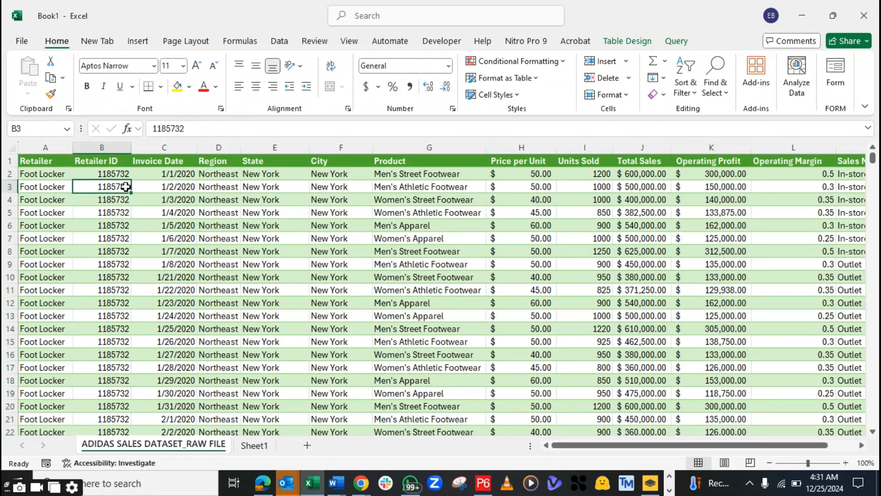
click(114, 174)
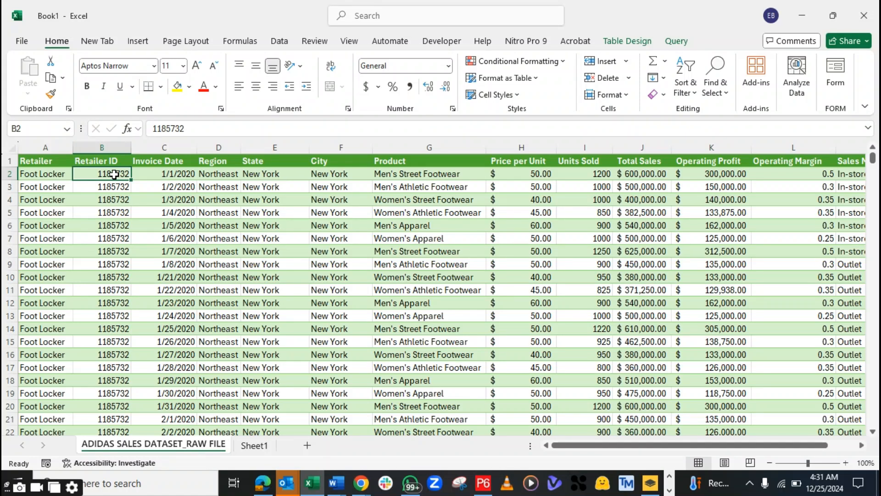
click(168, 148)
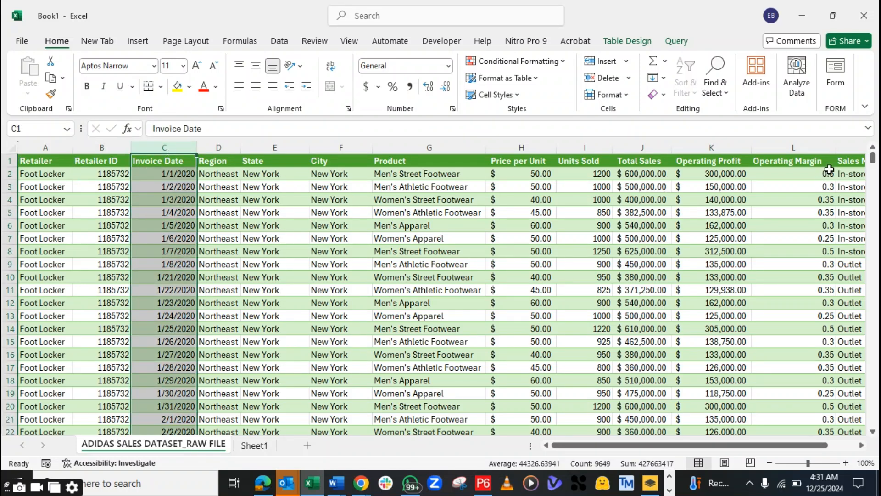
drag(874, 161, 856, 106)
Widen the Region column slightly beyond its text and dismiss the AutoPlay notification.
click(241, 146)
click(228, 147)
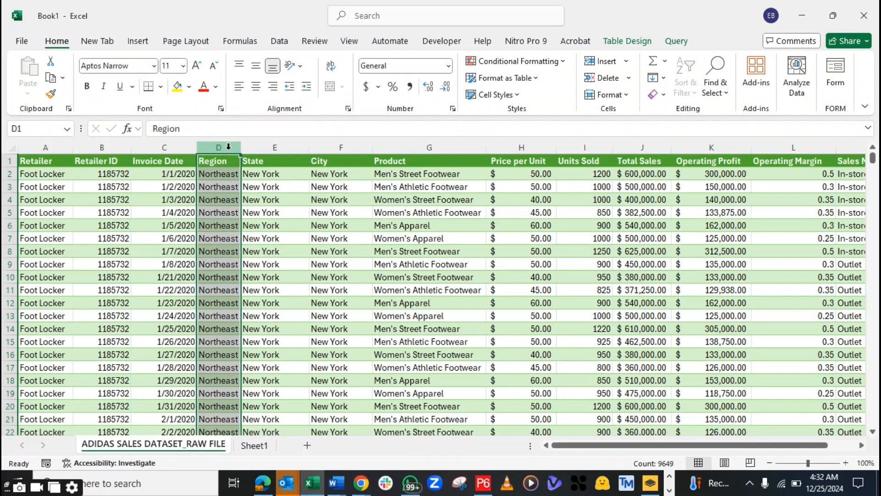
drag(241, 147, 251, 145)
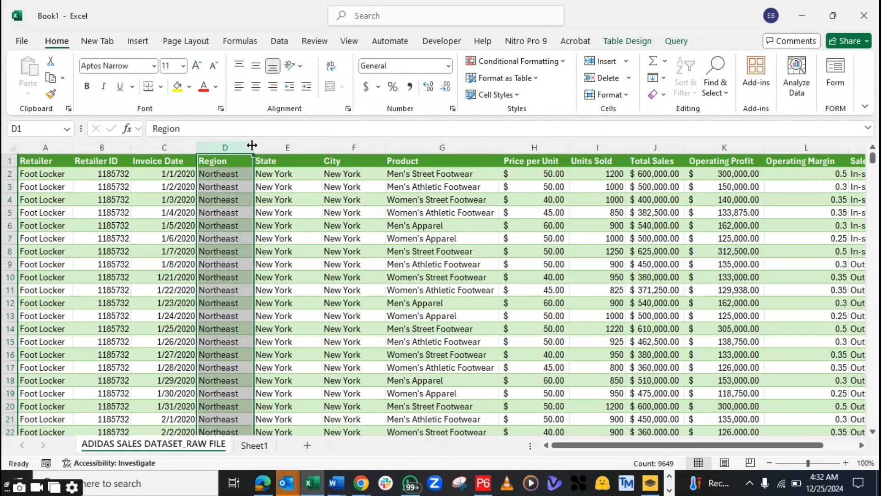
click(233, 185)
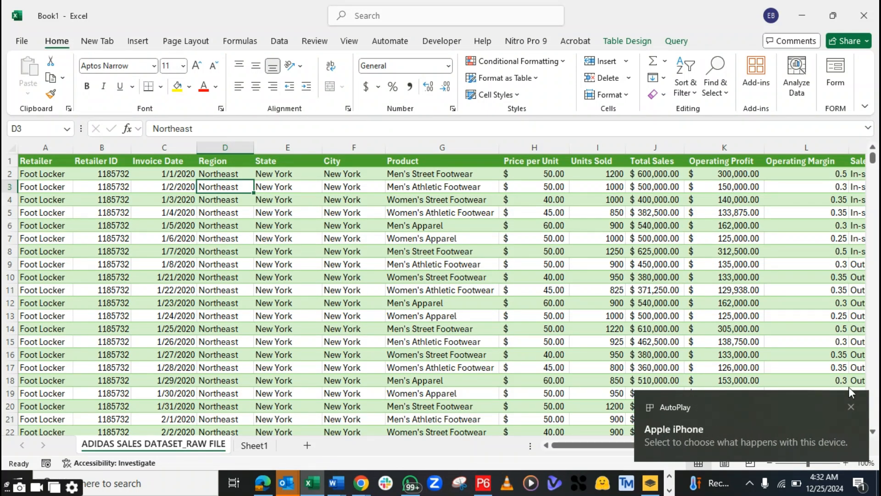
click(849, 408)
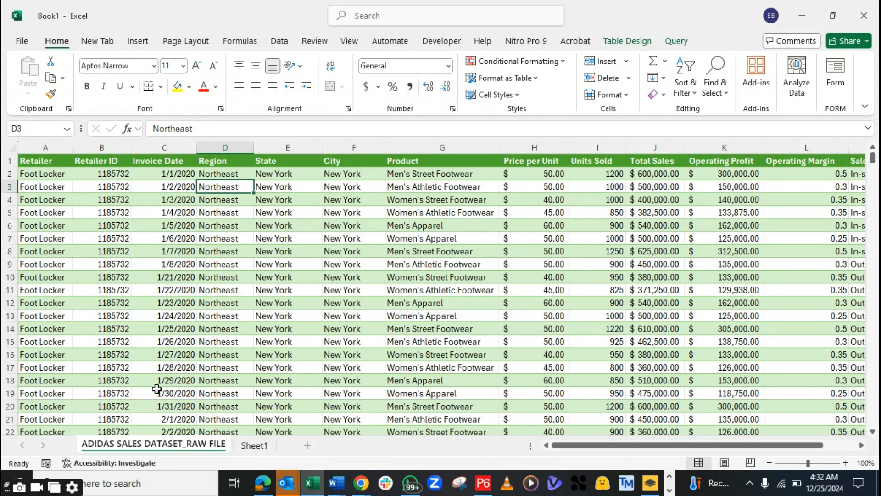
Check the Retailer column down to the last record of the table, and return to the first row.
click(37, 148)
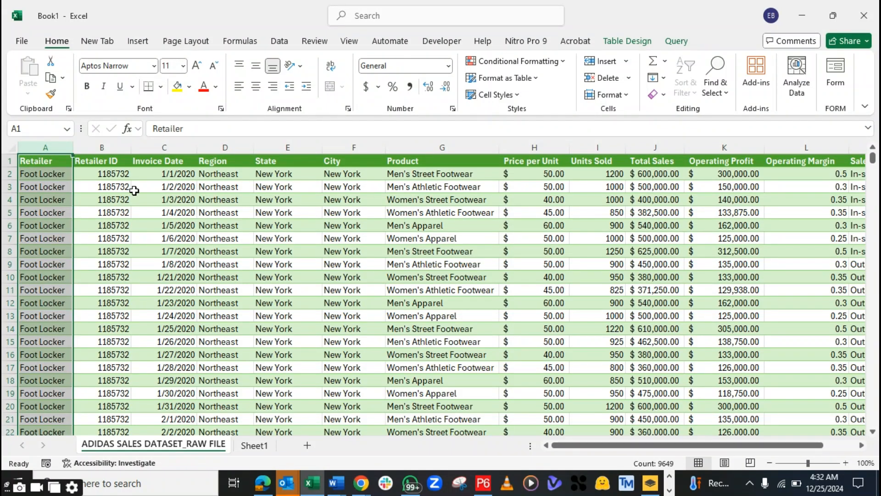
drag(874, 160, 872, 426)
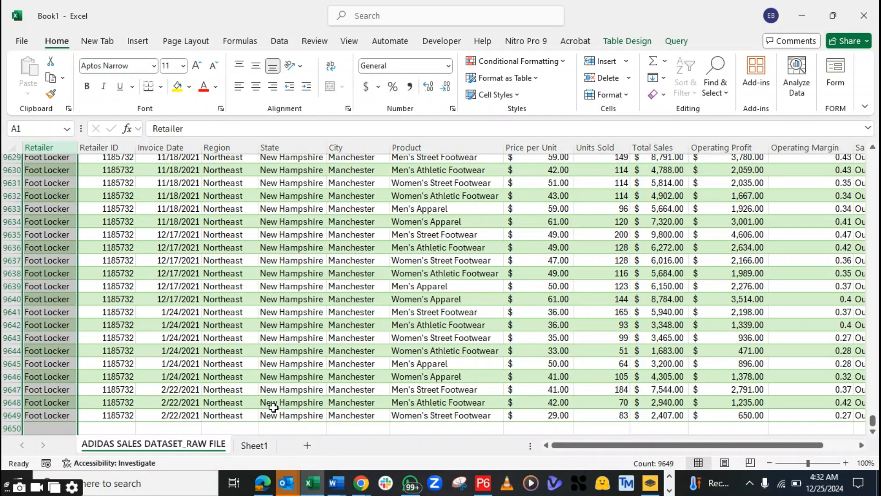
click(6, 416)
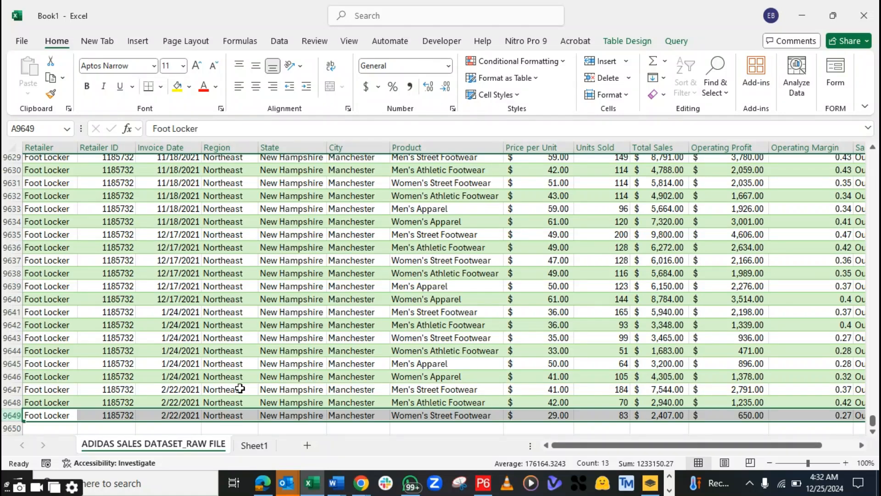
drag(873, 418, 872, 87)
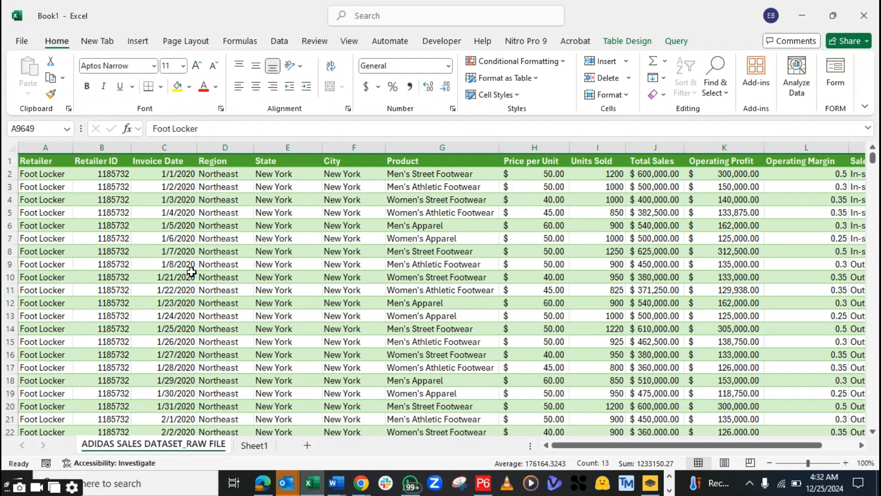
Rename Sheet1 as RETAILERS PERFROMANCE.
double_click(252, 447)
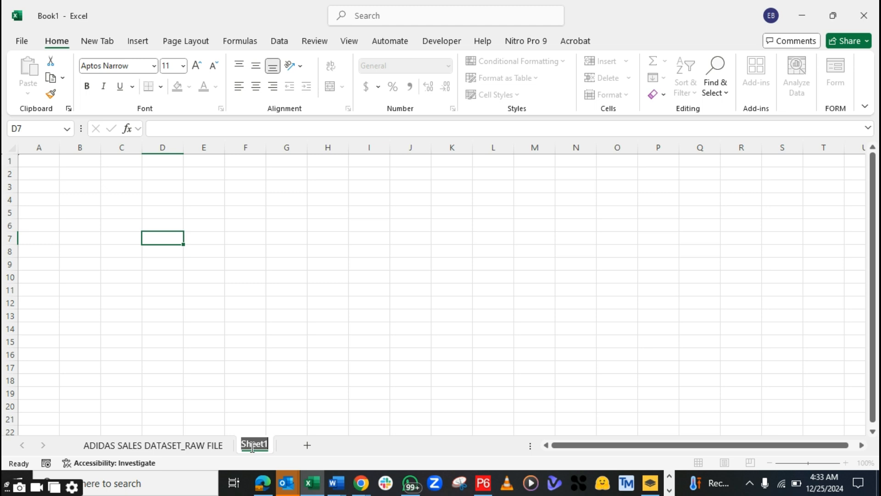
text(R)
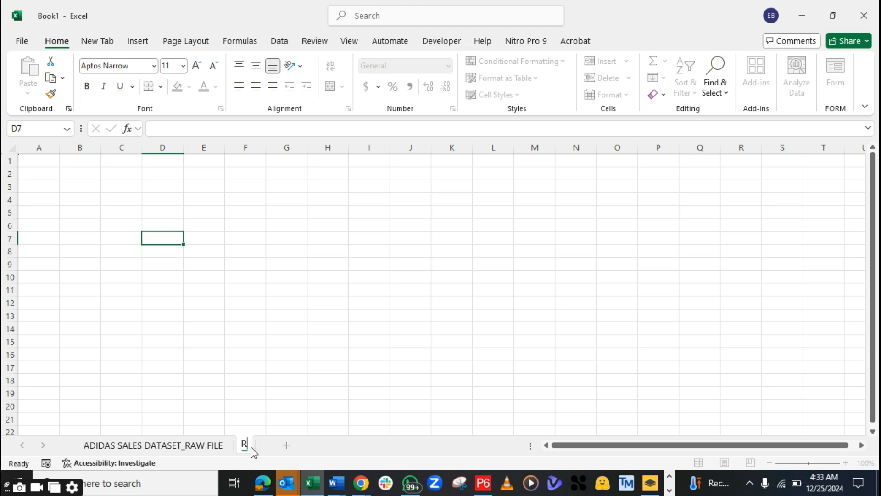
text(ETAILER)
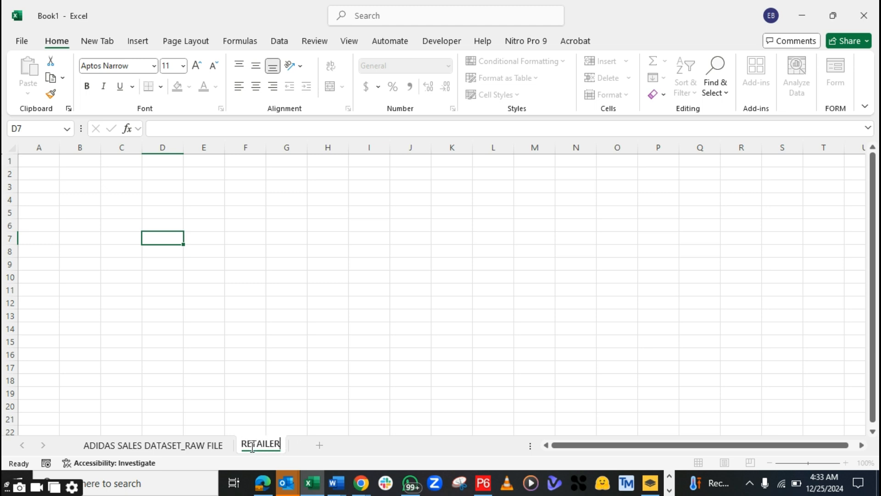
text(S PERFR)
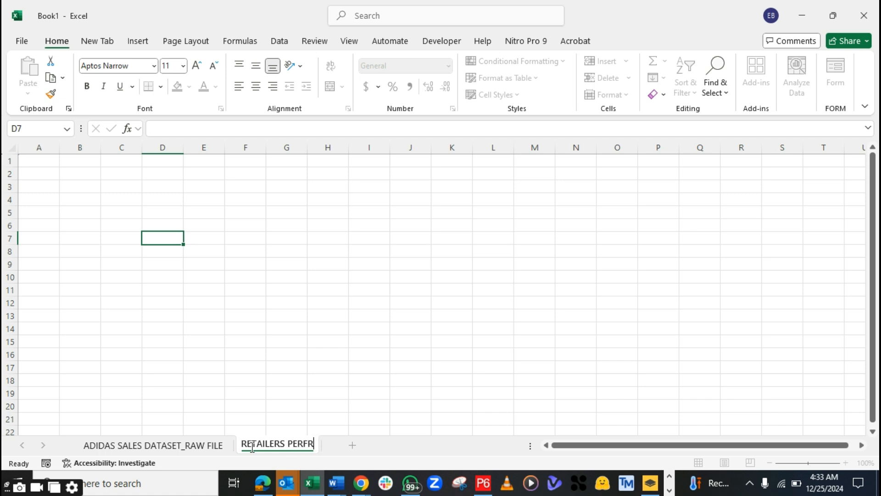
text(OMANCE)
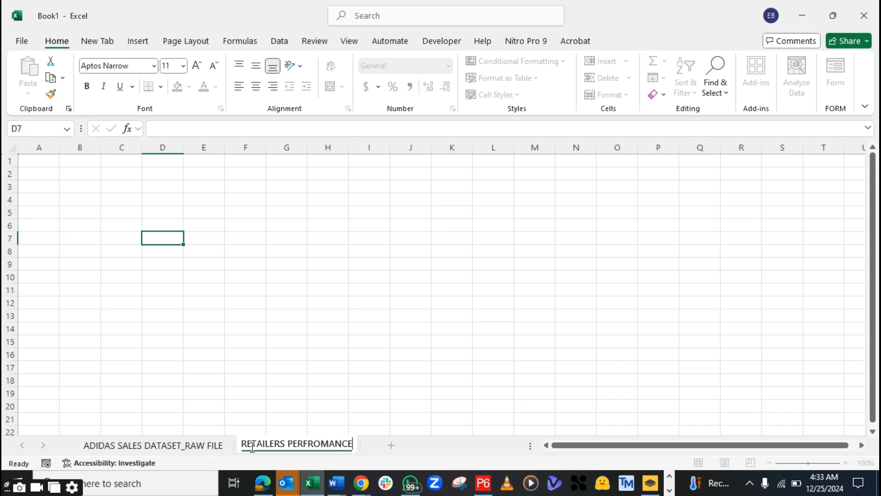
click(248, 404)
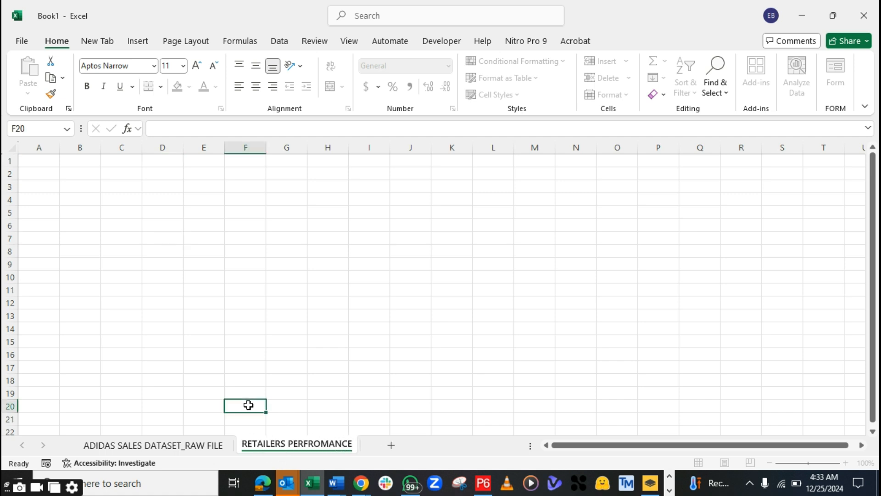
Add an apostrophe to the performance sheet's name so it reads RETAILER'S PERFROMANCE.
click(192, 448)
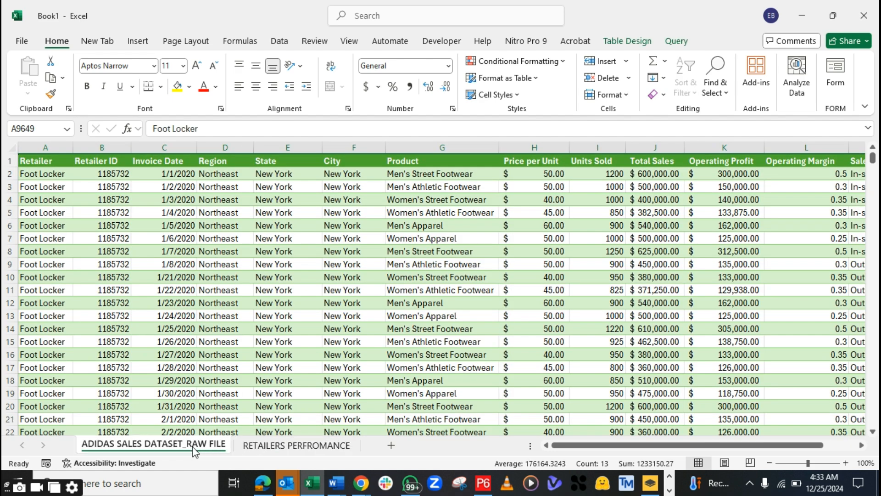
click(269, 447)
click(213, 452)
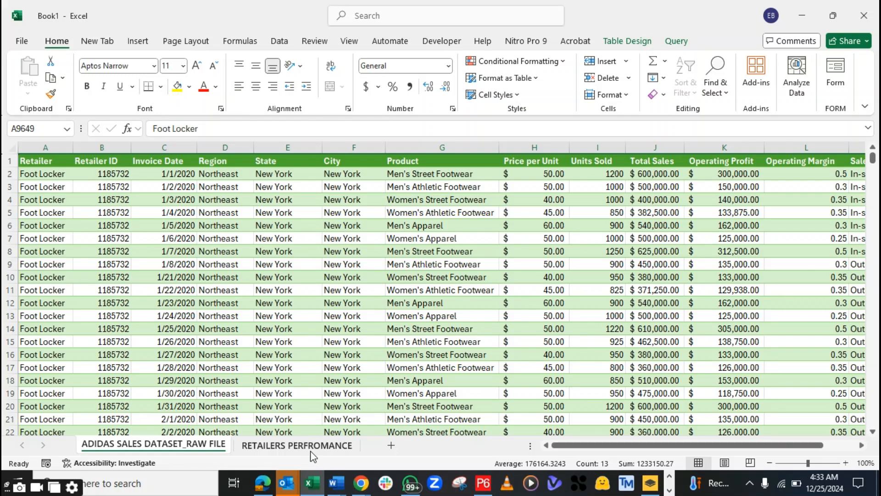
click(282, 446)
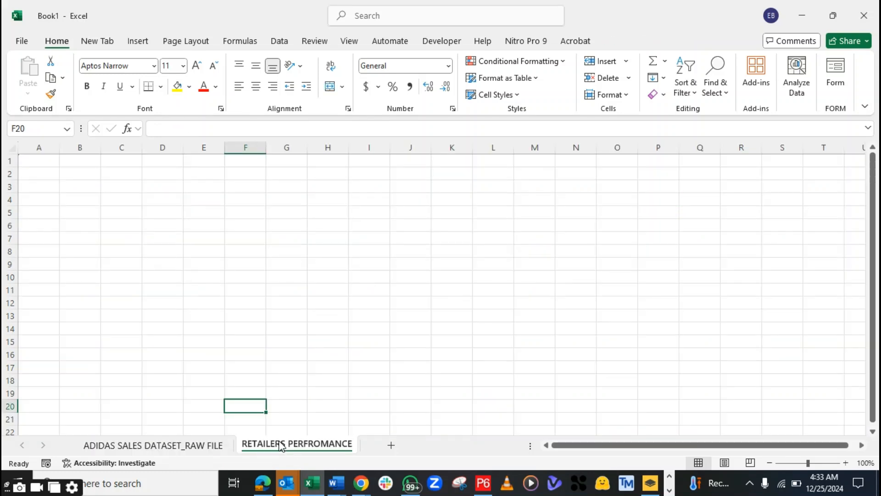
double_click(282, 444)
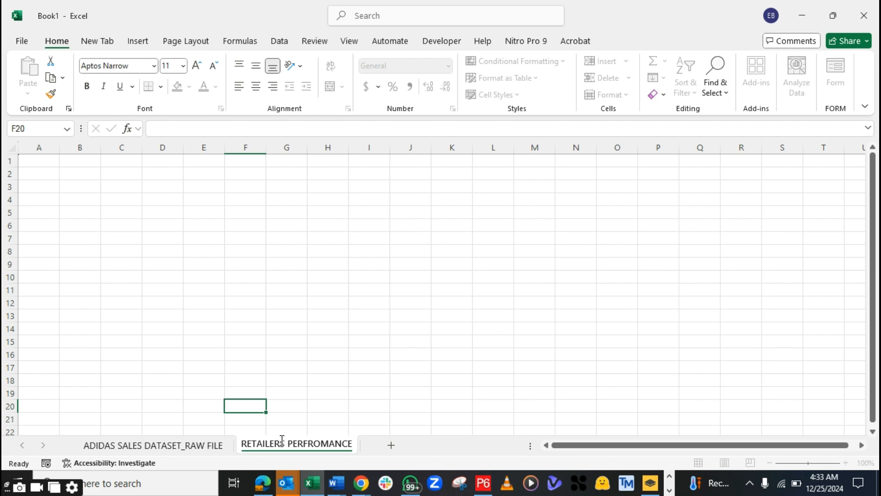
text(')
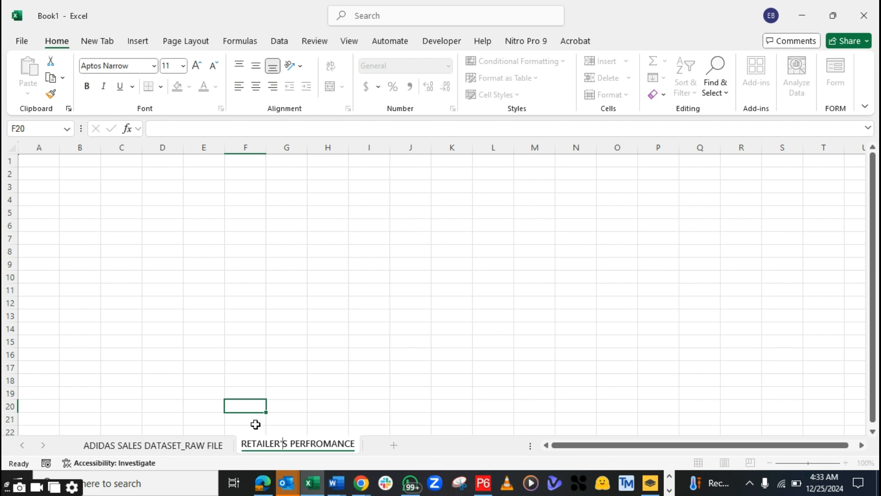
click(255, 420)
Examine the Invoice Date column on the ADIDAS SALES DATASET_RAW FILE sheet.
click(214, 448)
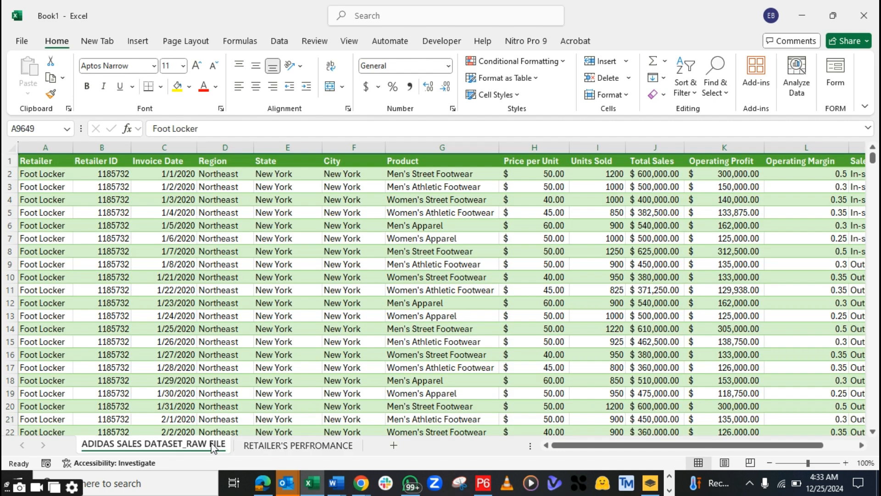
click(257, 447)
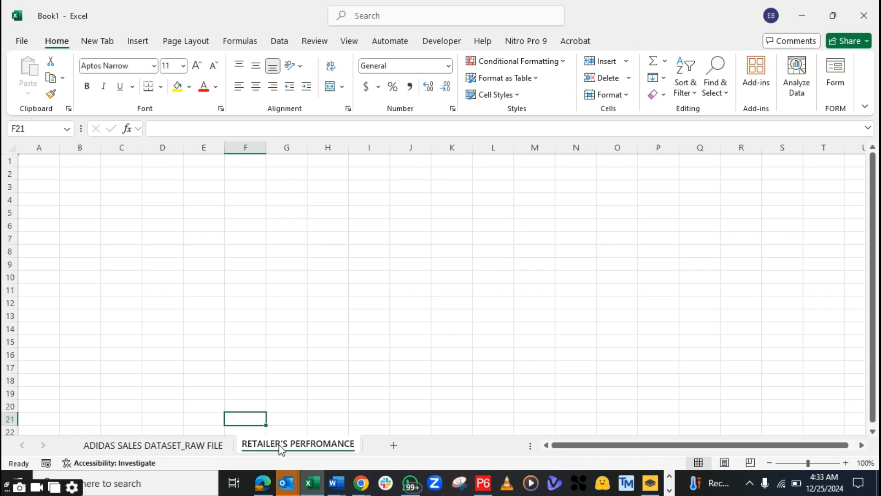
click(201, 449)
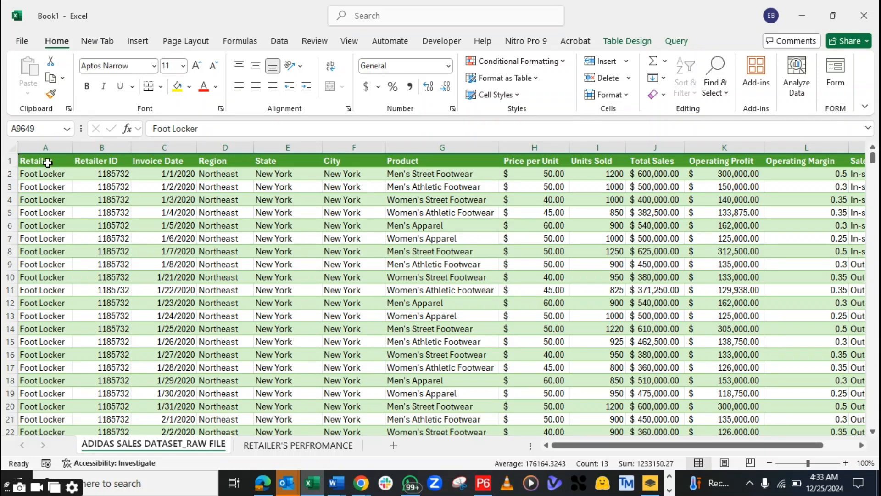
click(158, 162)
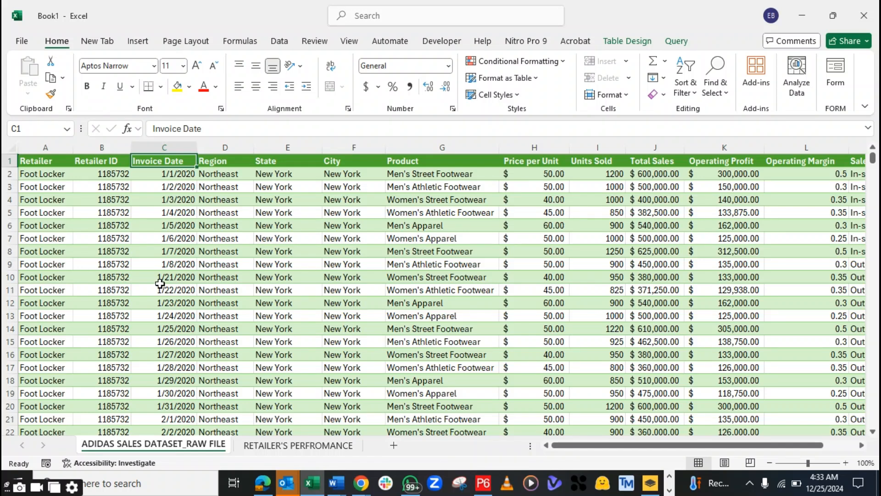
click(174, 142)
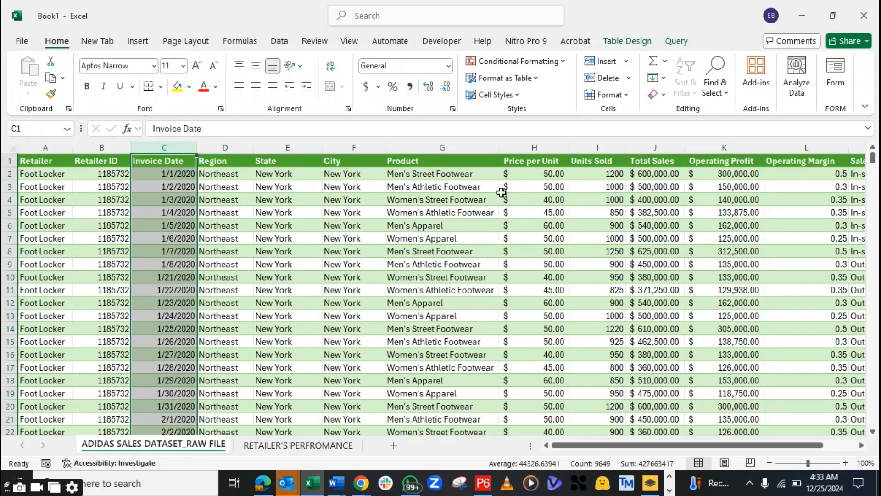
drag(874, 158, 874, 145)
Add a new sheet after the raw data sheet and name it SALES TREND_MONTHLY_DAILY_YEAR.
click(393, 445)
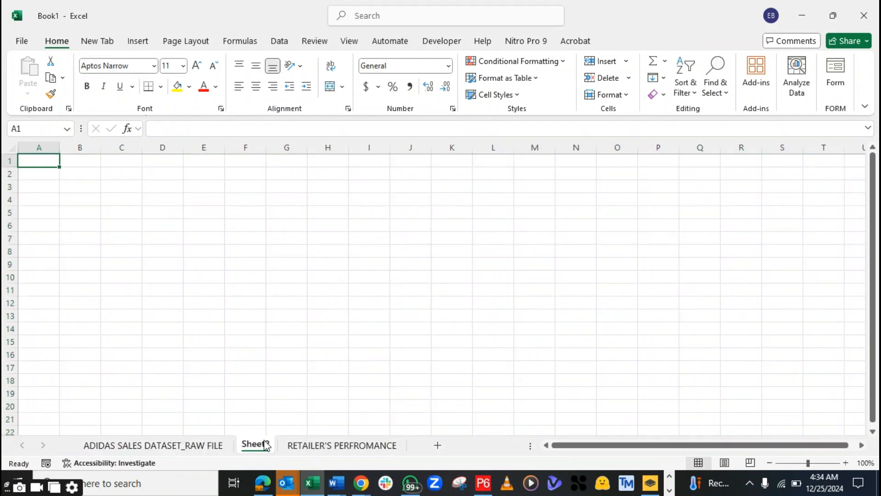
double_click(265, 444)
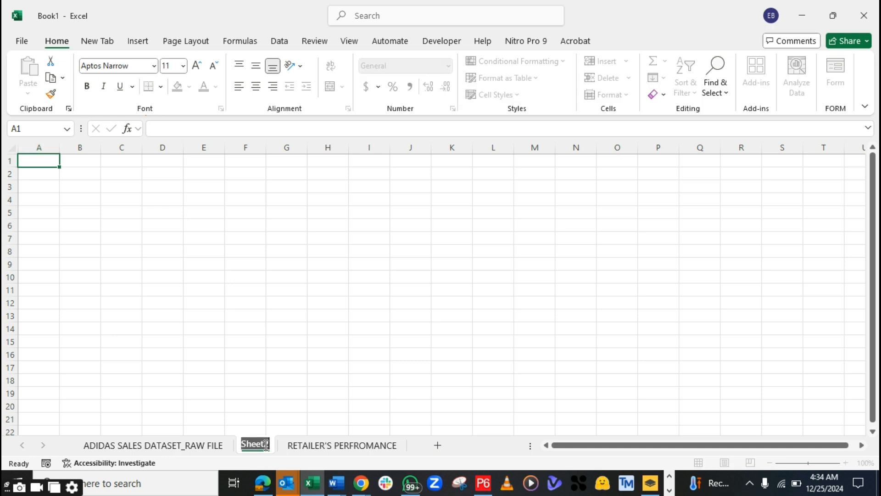
text(TREND)
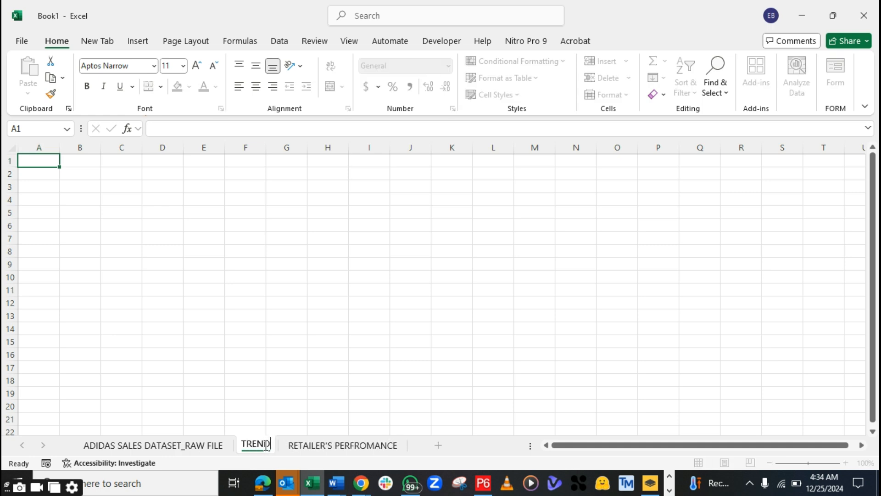
text(_)
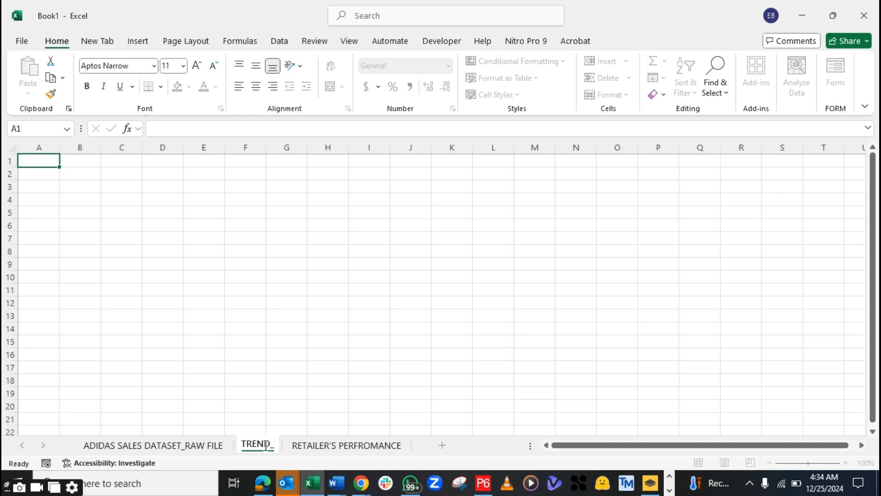
text(MONTHLY)
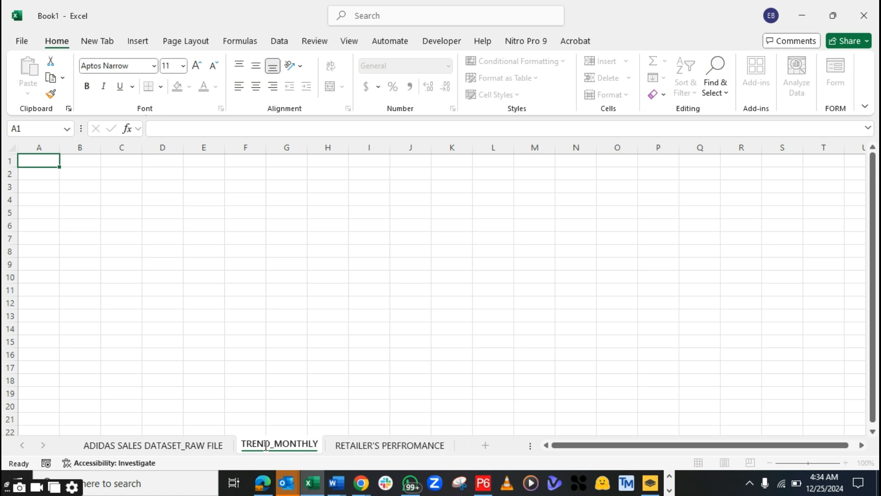
text(_)
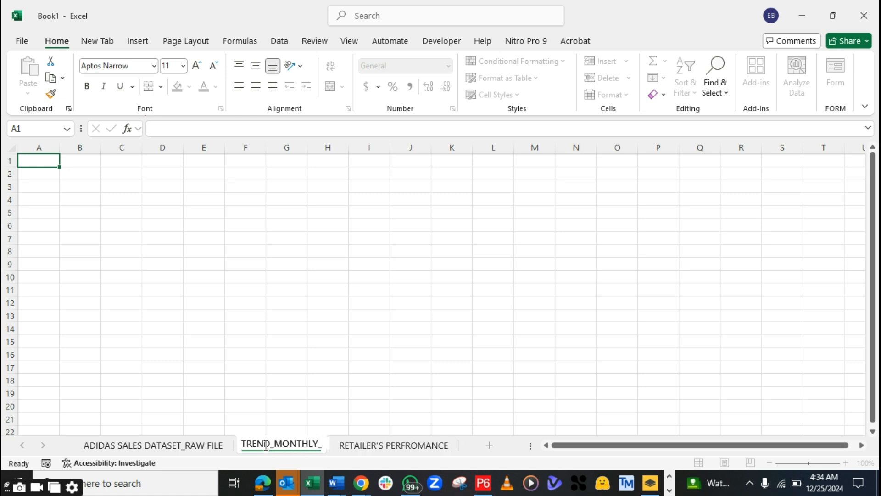
text(DAILY)
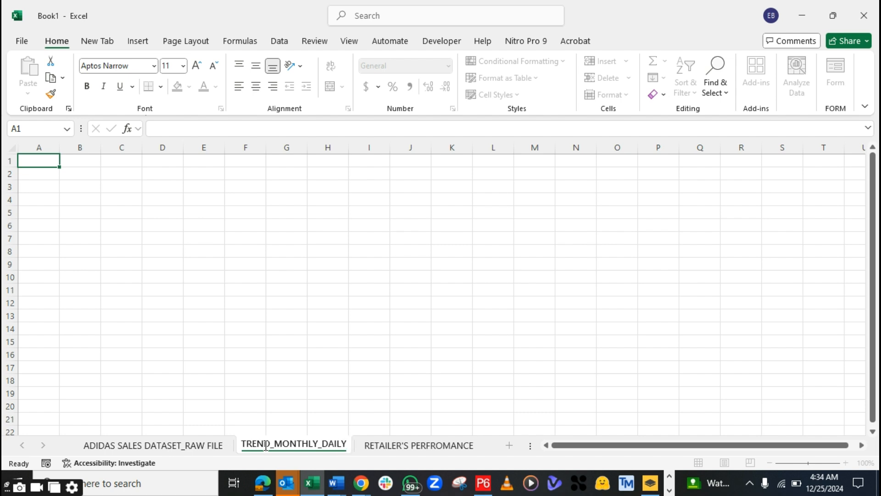
text(_YEAR)
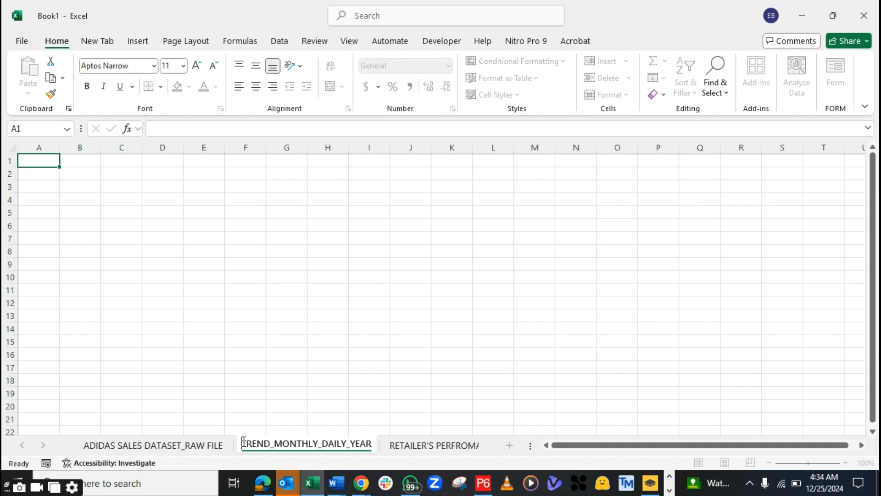
click(244, 442)
text(SALES)
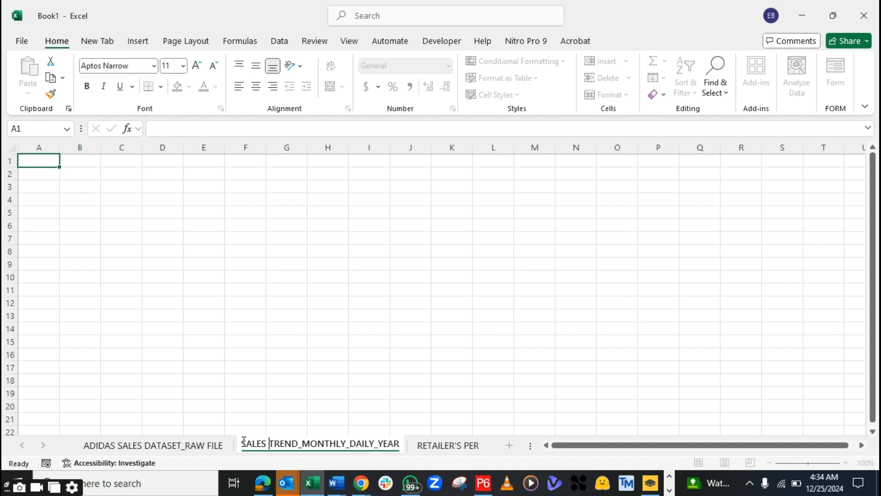
Move the RETAILER'S PERFROMANCE sheet ahead of SALES TREND_MONTHLY_DAILY_YEAR, and return to the ADIDAS SALES DATASET_RAW FILE sheet.
click(433, 447)
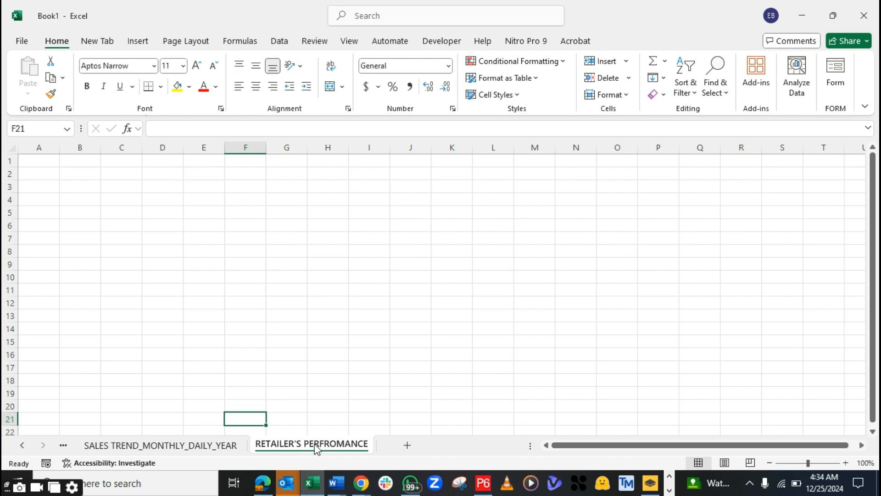
drag(234, 438, 145, 444)
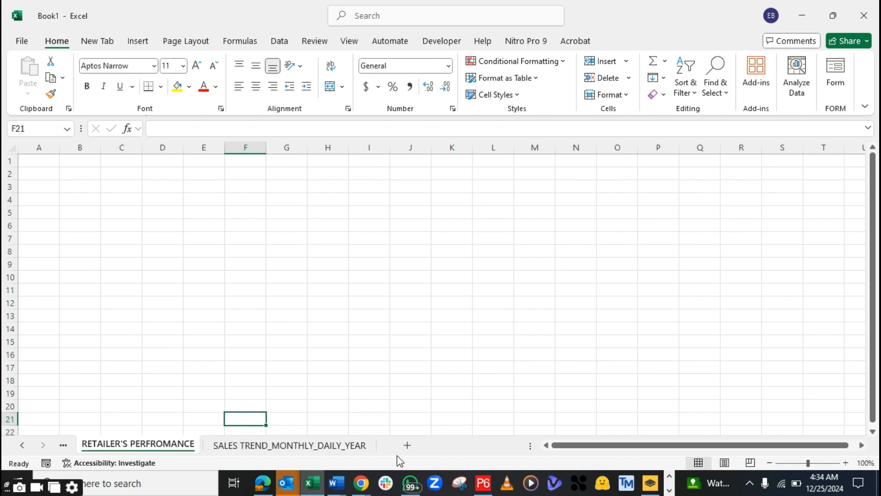
click(577, 445)
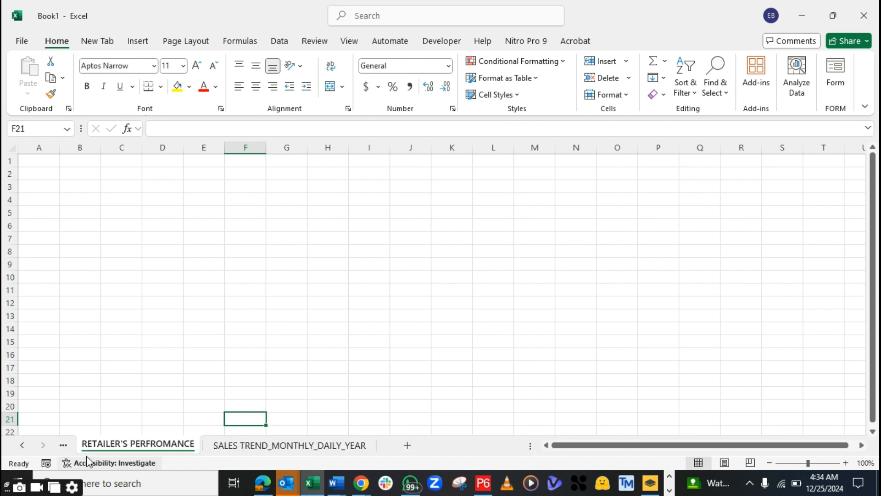
click(64, 446)
click(92, 445)
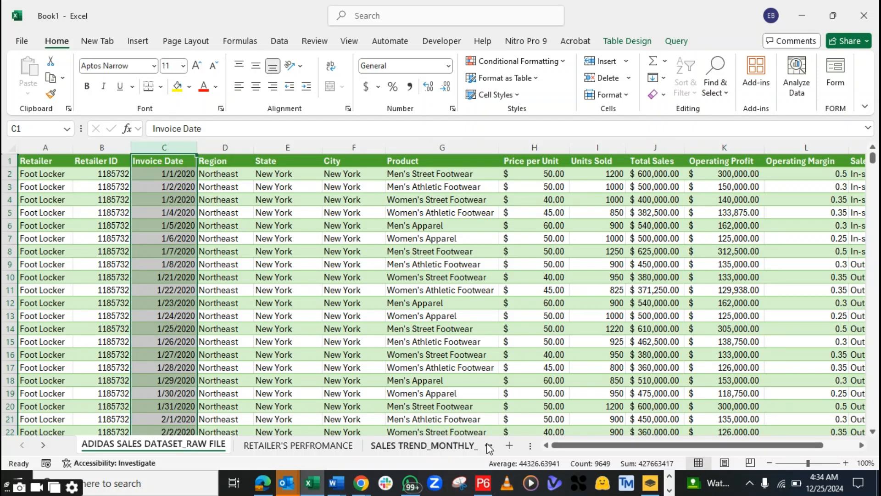
Add a new sheet after SALES TREND_MONTHLY_DAILY_YEAR and name it REGION PERFORMANCE.
click(420, 446)
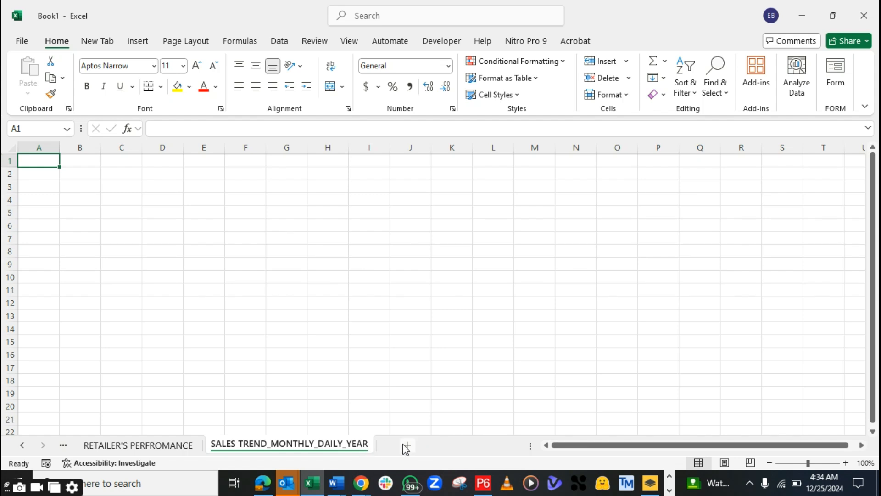
click(406, 446)
double_click(402, 443)
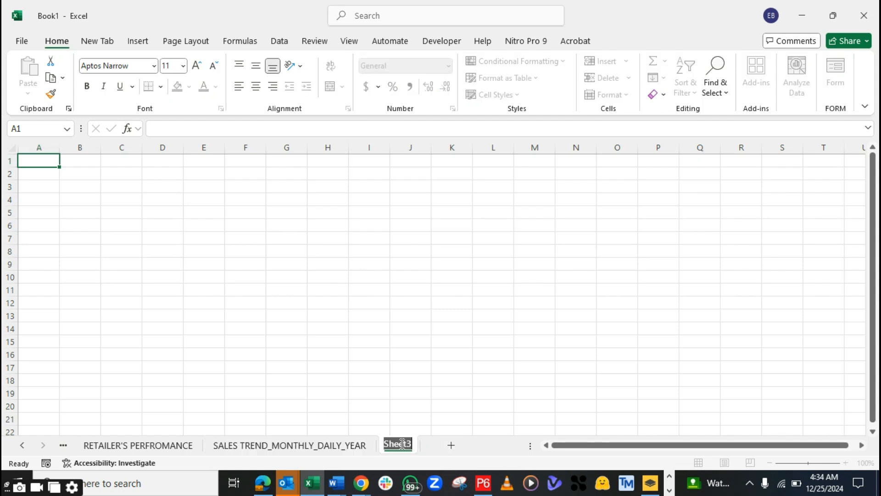
text(REGION)
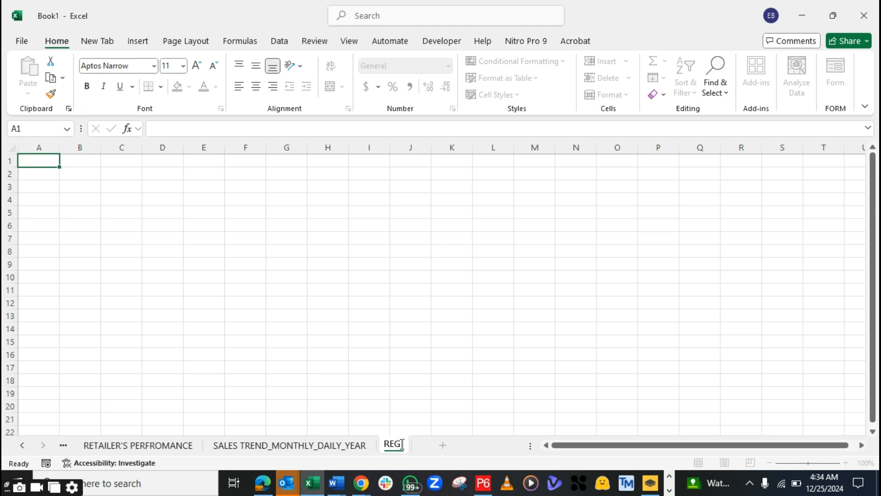
text( PE)
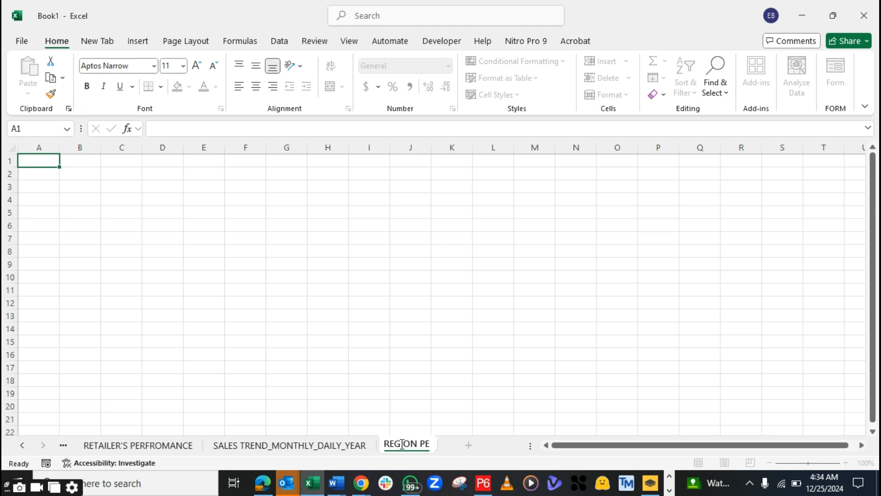
text(RFORMANCE)
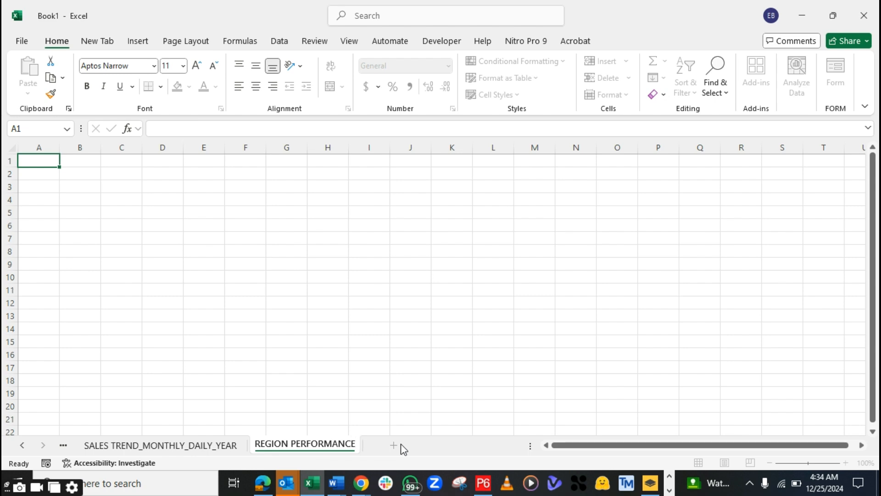
Examine the State and City columns on the ADIDAS SALES DATASET_RAW FILE sheet.
click(63, 445)
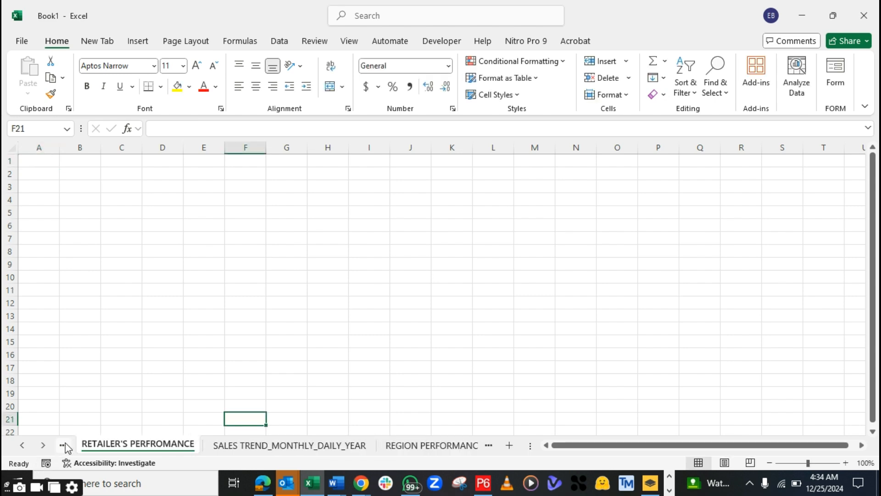
click(64, 445)
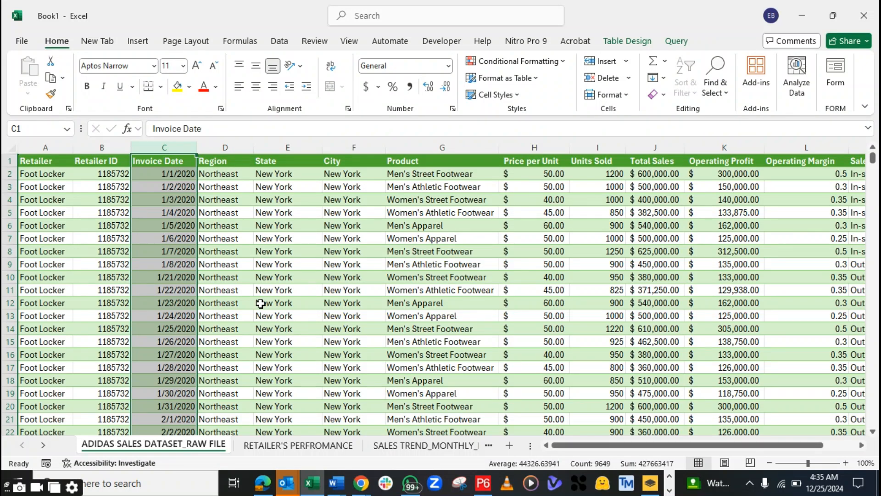
click(274, 147)
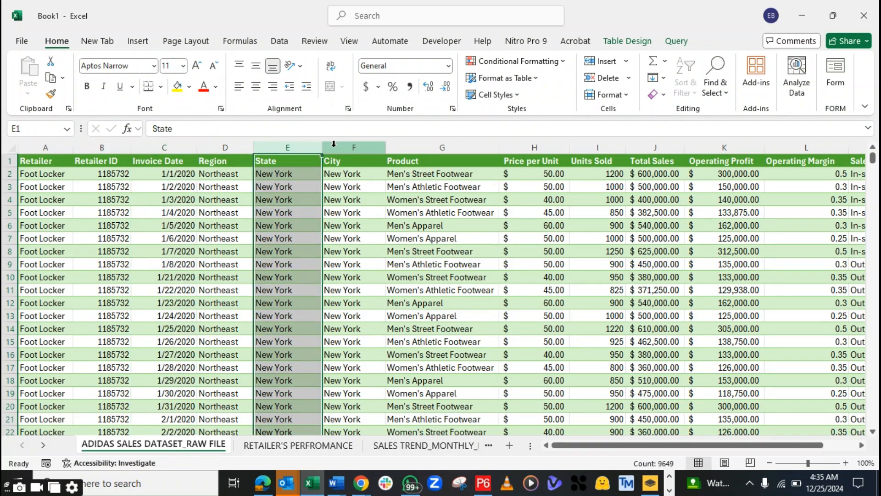
click(340, 144)
click(291, 144)
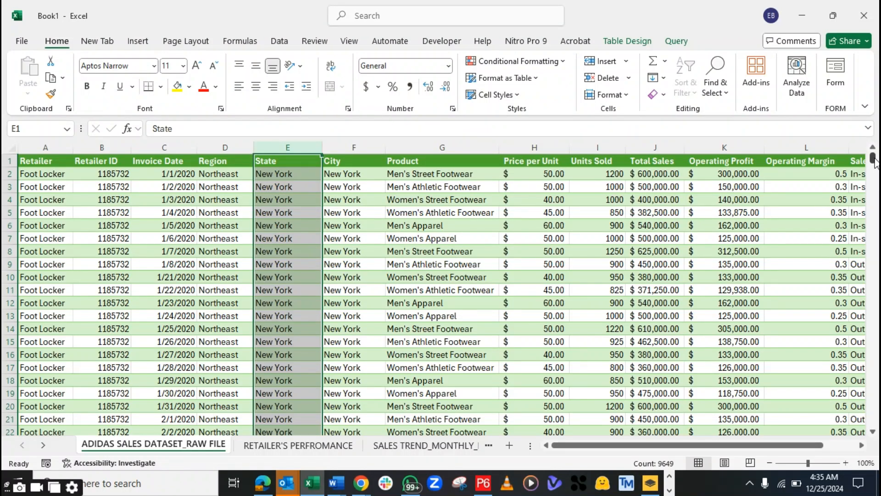
drag(872, 158, 869, 103)
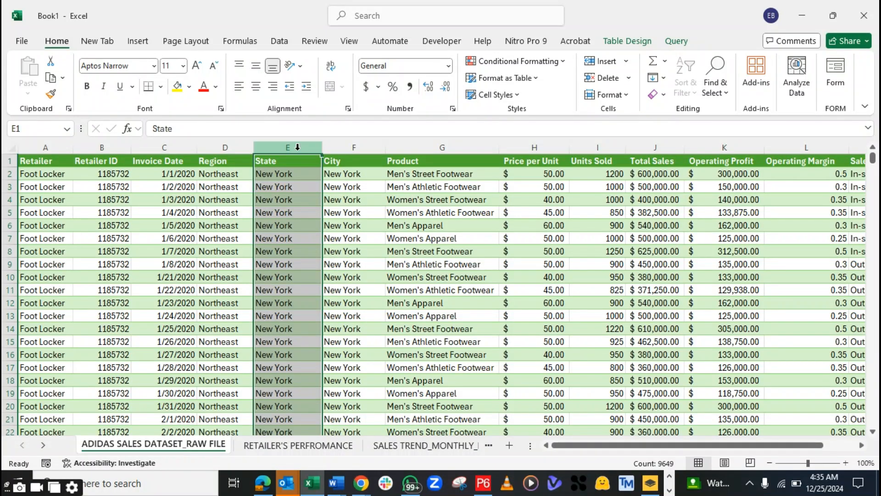
Add a new sheet after REGION PERFORMANCE and name it SALES BY LOCATION_STATE_CITY.
click(433, 447)
click(433, 447)
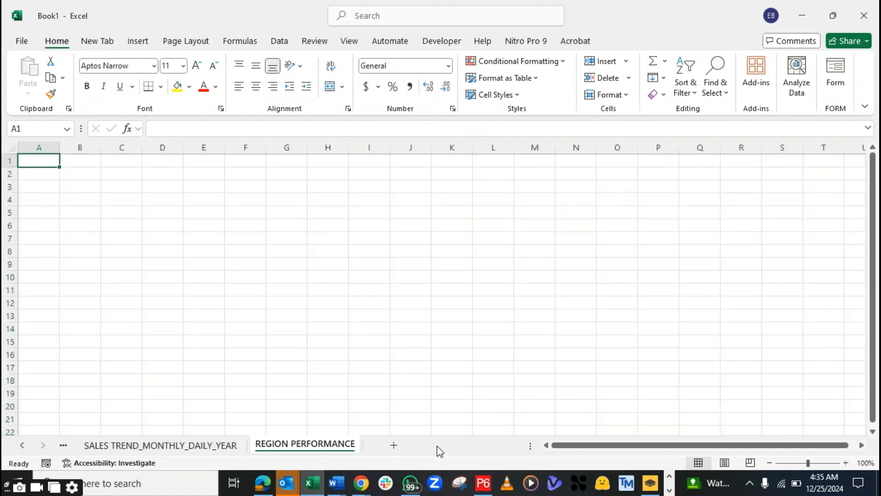
click(393, 445)
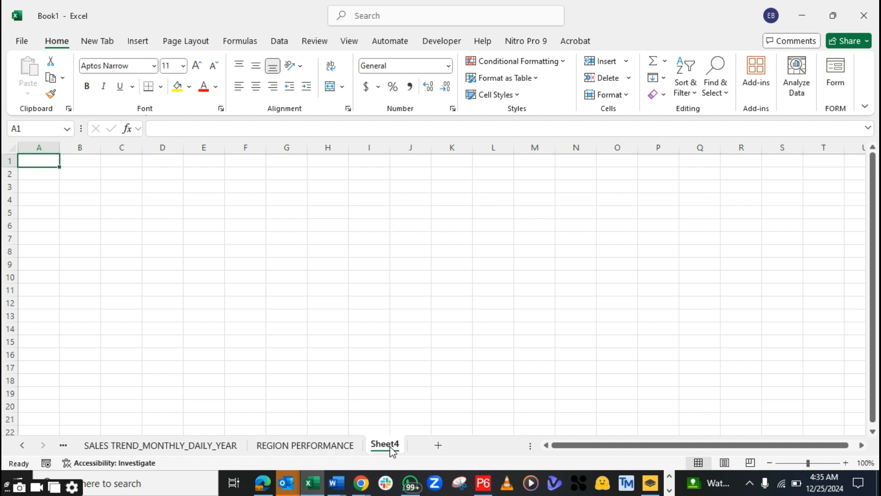
double_click(394, 444)
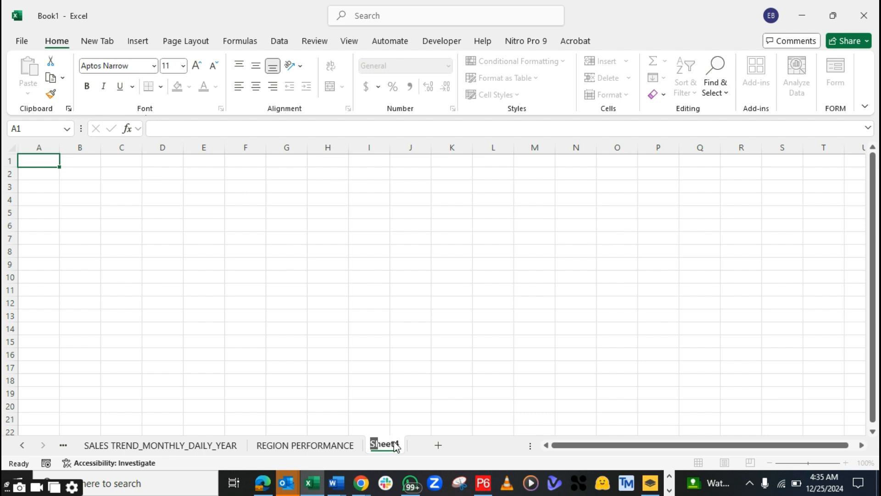
text(SALES BY)
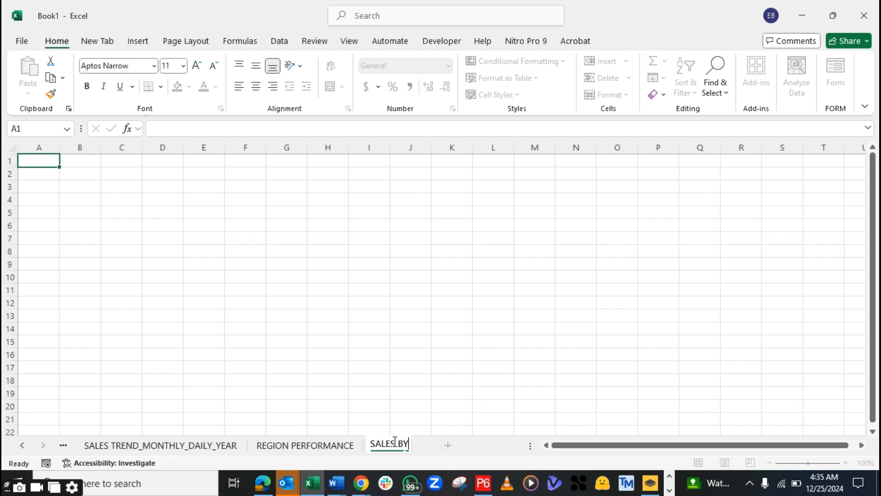
text( LOCATION)
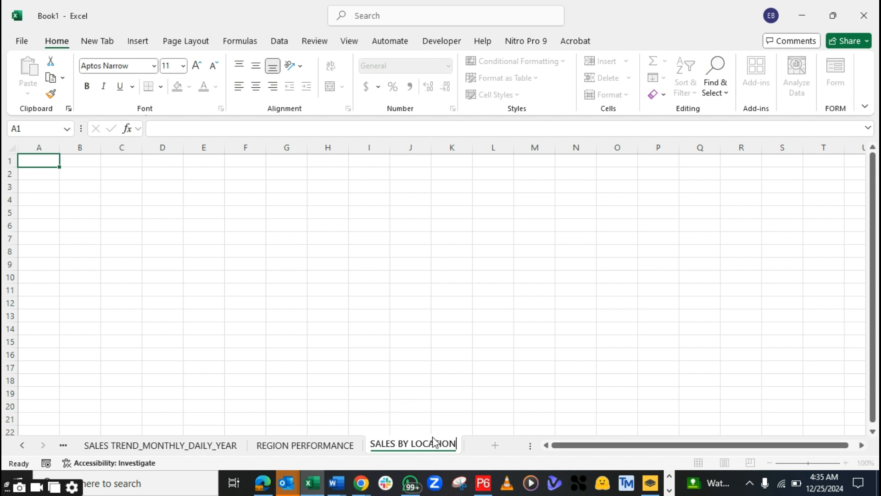
text(_STATE)
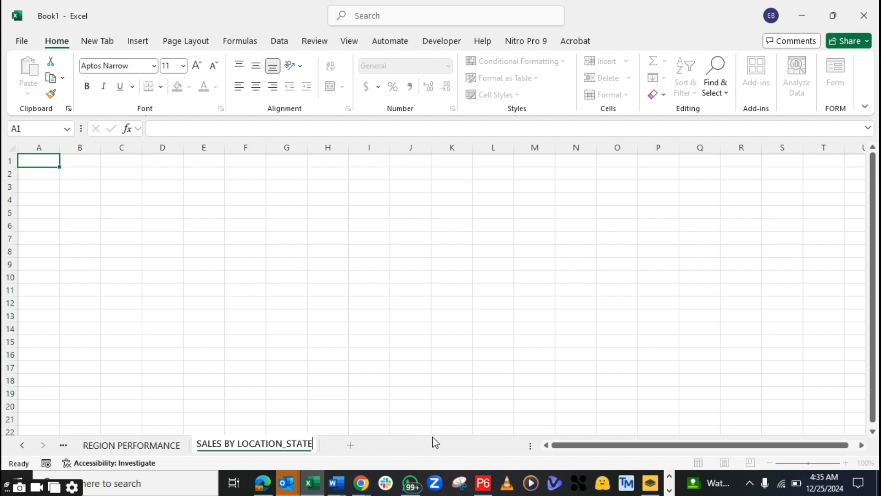
text(_CITY)
Return to the ADIDAS SALES DATASET_RAW FILE sheet and examine its Product column.
click(151, 446)
key(ctrl+Page_Up)
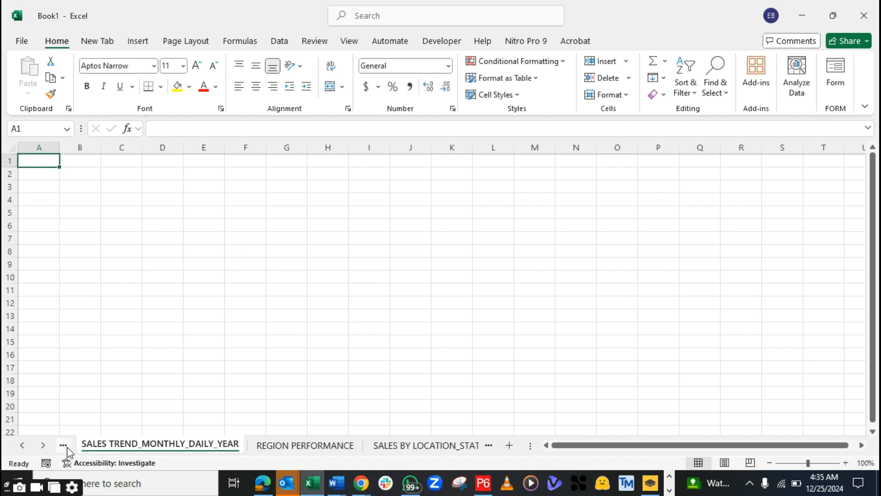
key(ctrl+Page_Up)
click(67, 447)
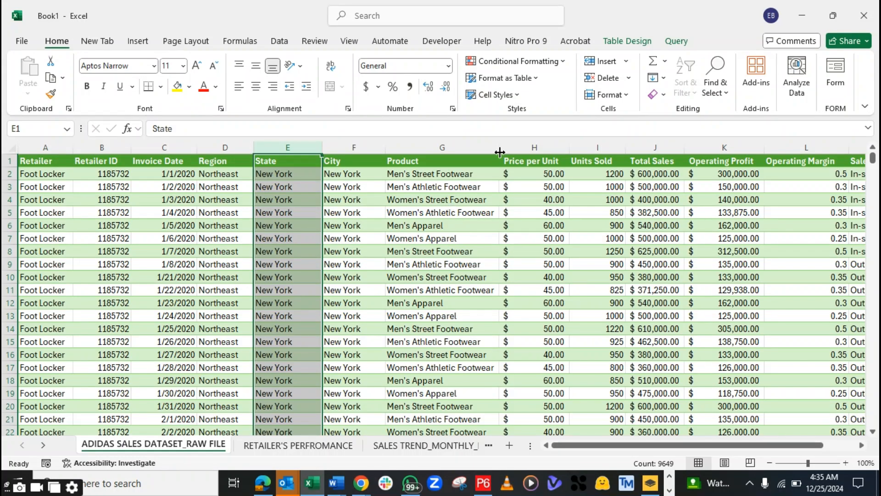
drag(873, 158, 873, 154)
click(431, 147)
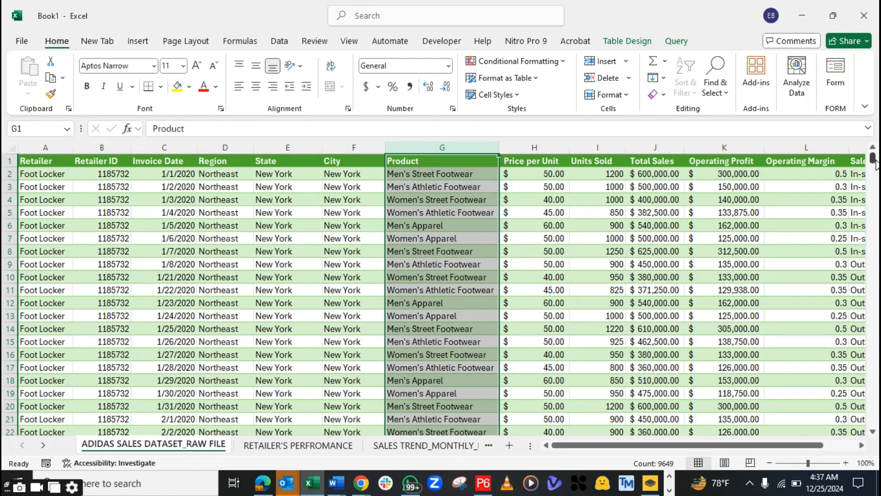
Add a new sheet after ADIDAS SALES DATASET_RAW FILE and name it PRODUCT PERFORMANCE.
click(509, 445)
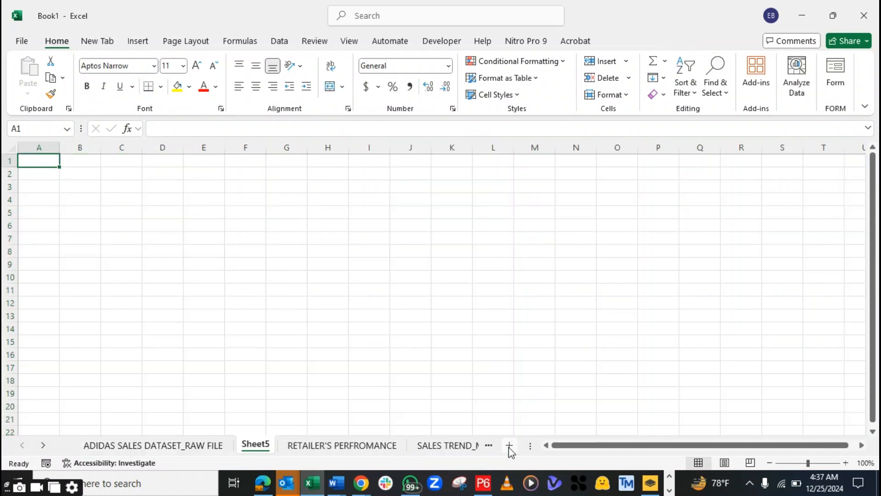
double_click(250, 444)
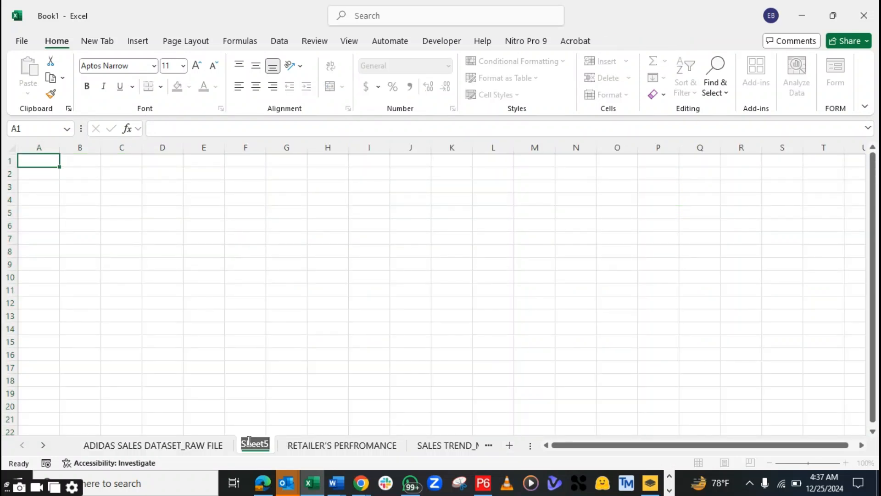
text(PROD)
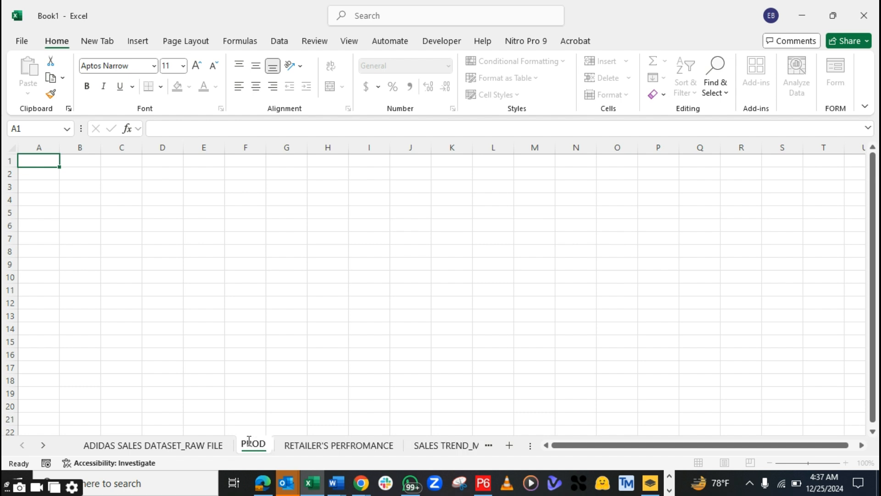
text(UCT PER)
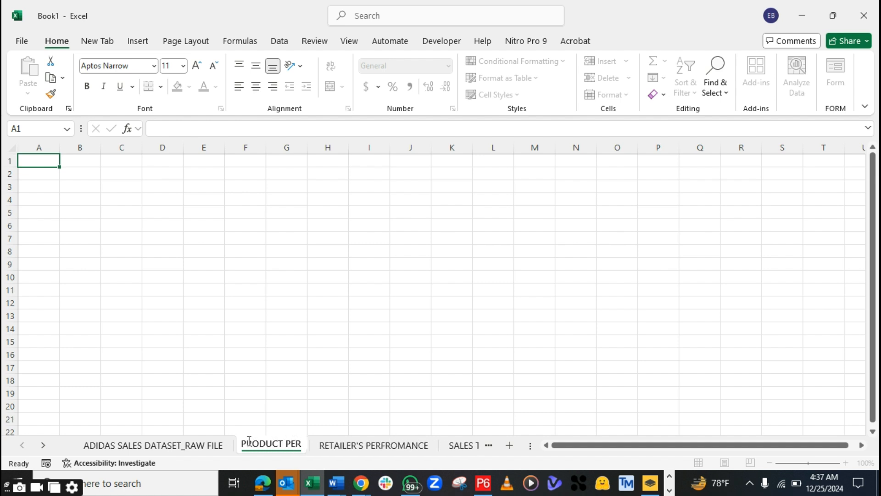
text(FORMANCE)
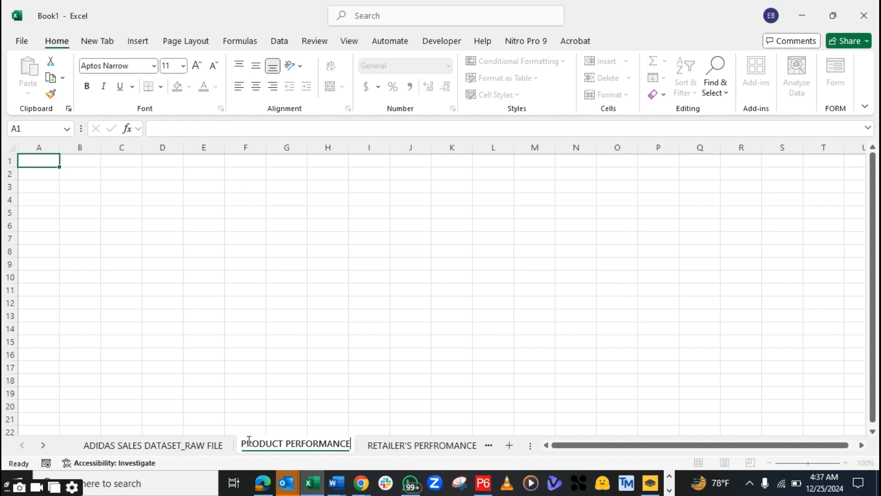
click(223, 431)
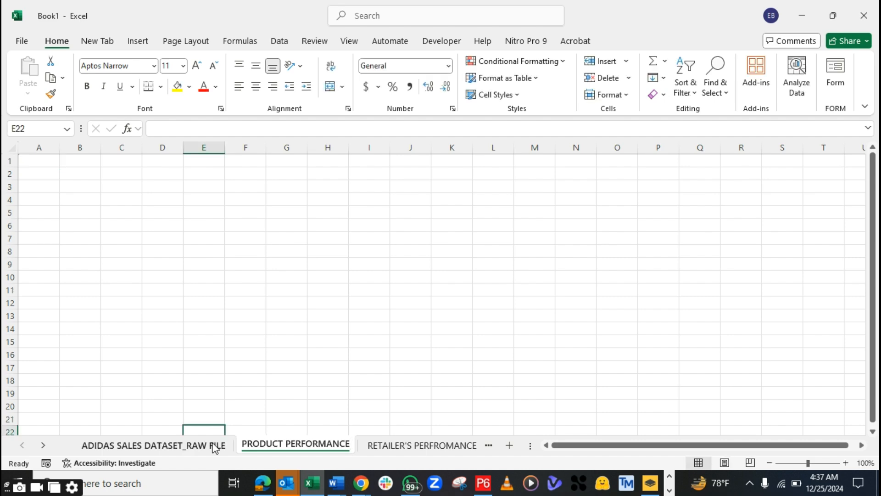
Move the PRODUCT PERFORMANCE sheet to the end of the workbook, after SALES BY LOCATION_STATE_CITY.
click(218, 446)
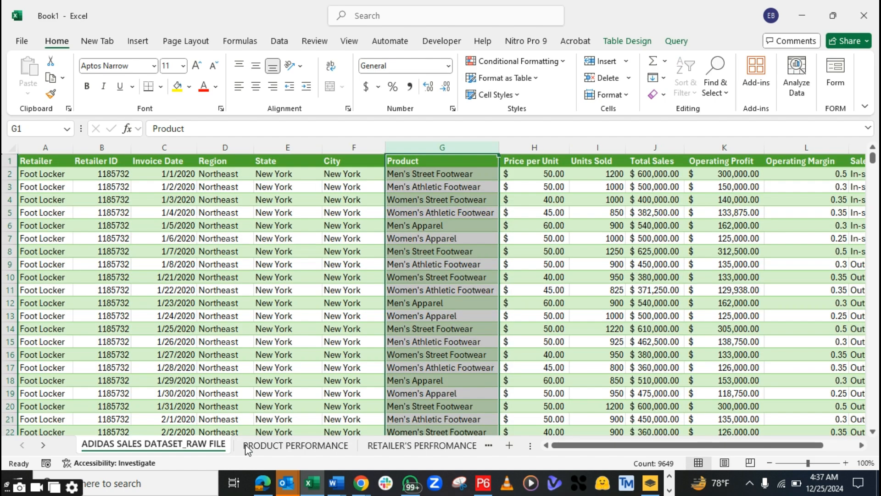
click(257, 449)
mouse_move(258, 449)
mouse_down()
mouse_move(530, 442)
mouse_move(331, 445)
mouse_move(354, 445)
mouse_up()
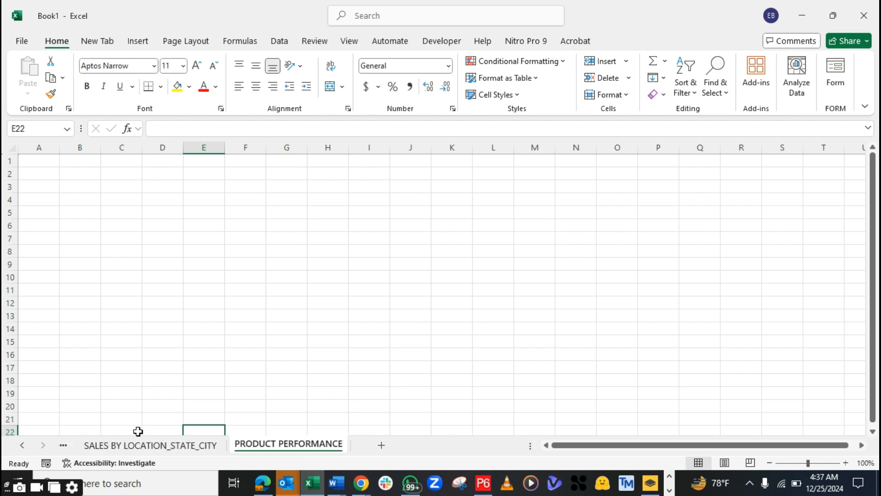
Return to the ADIDAS SALES DATASET_RAW FILE sheet and view the remaining columns from Price per Unit to Sales Method.
click(64, 446)
click(64, 445)
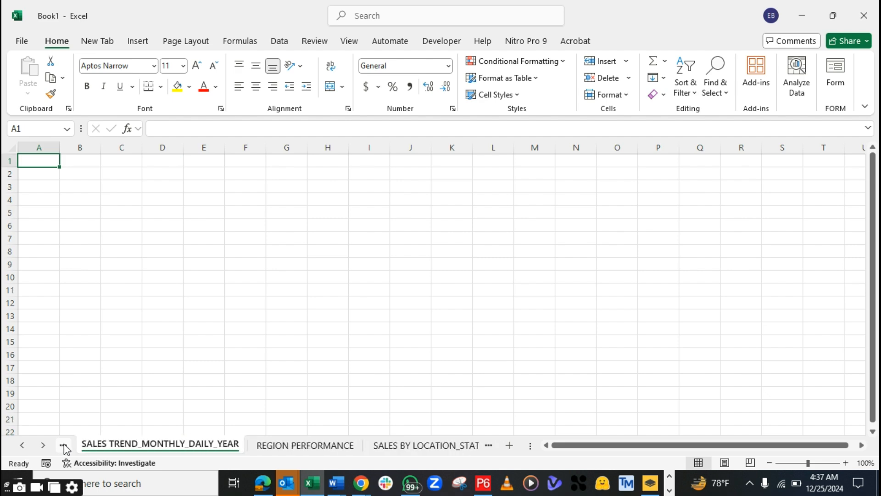
click(64, 445)
click(63, 445)
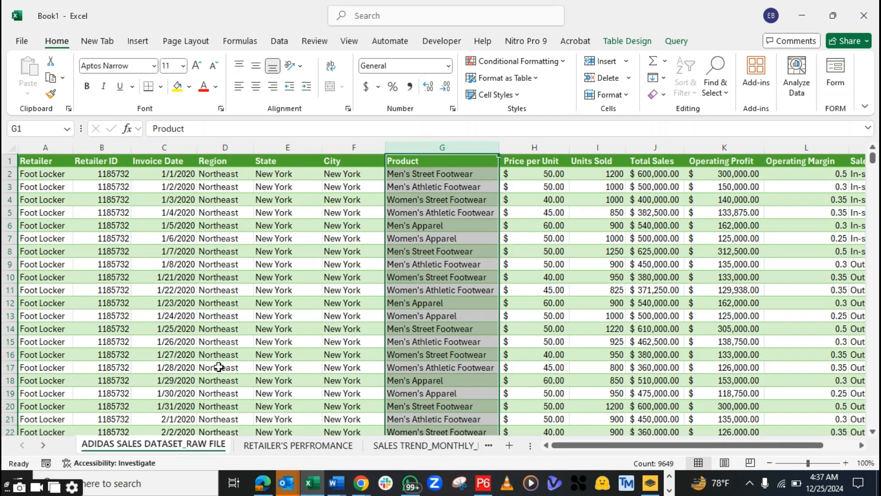
drag(596, 444, 646, 431)
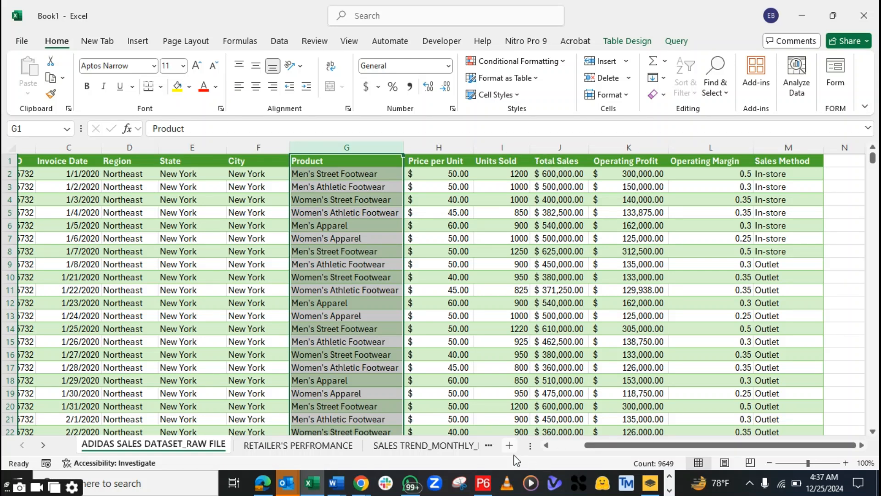
Add a new sheet after PRODUCT PERFORMANCE and name it KPI_PROFIT_SALES.
click(489, 446)
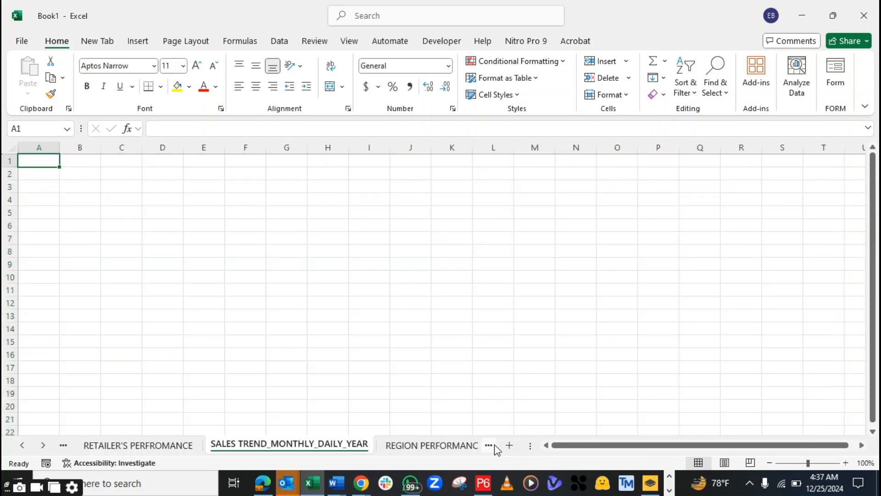
click(494, 446)
click(494, 447)
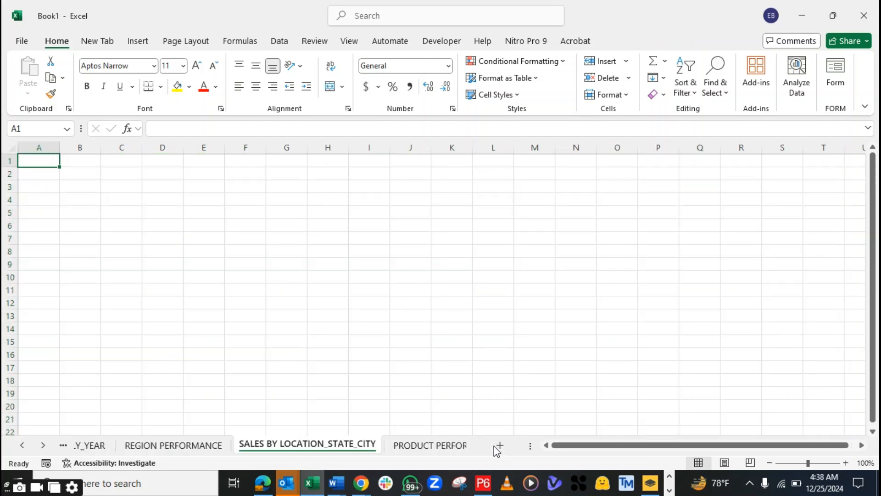
click(456, 451)
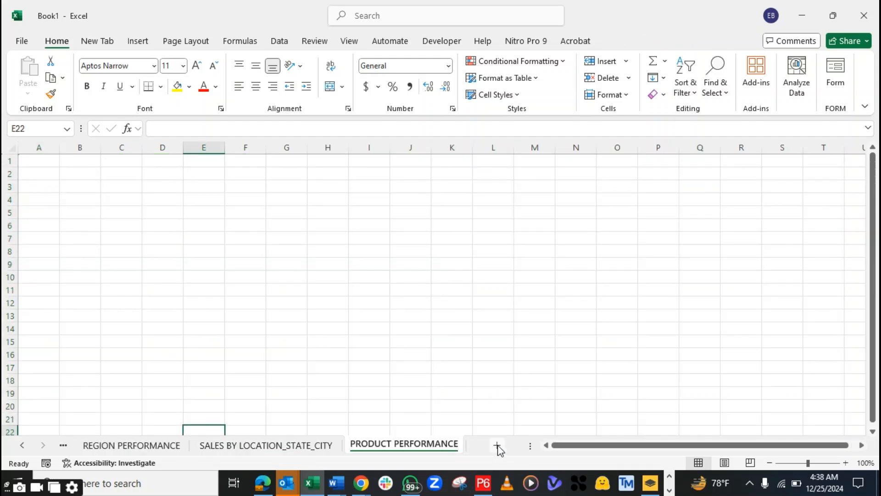
click(494, 446)
click(476, 448)
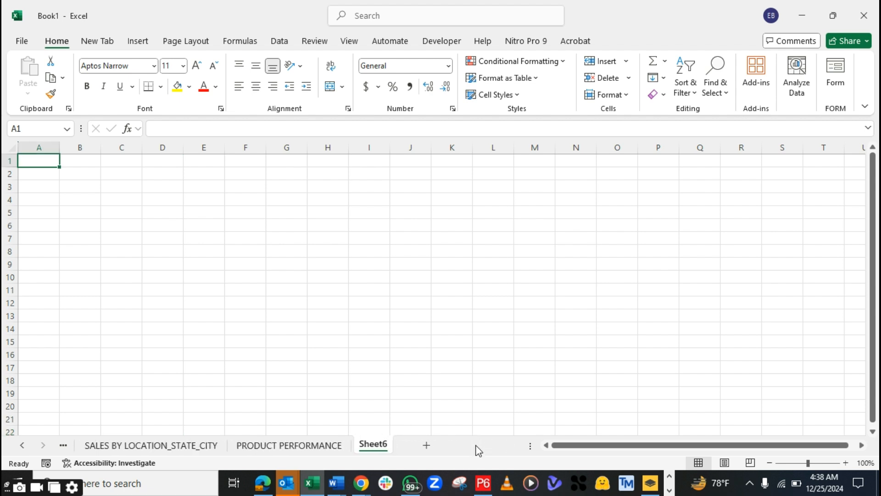
double_click(374, 446)
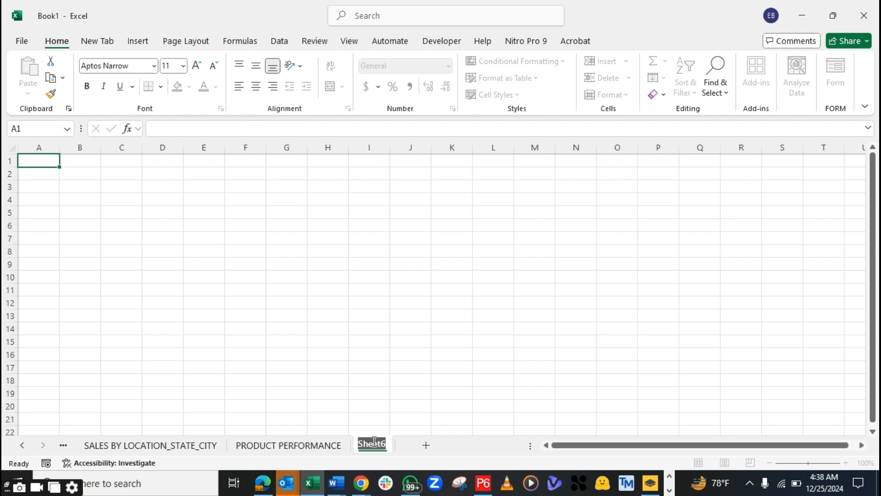
text(KP)
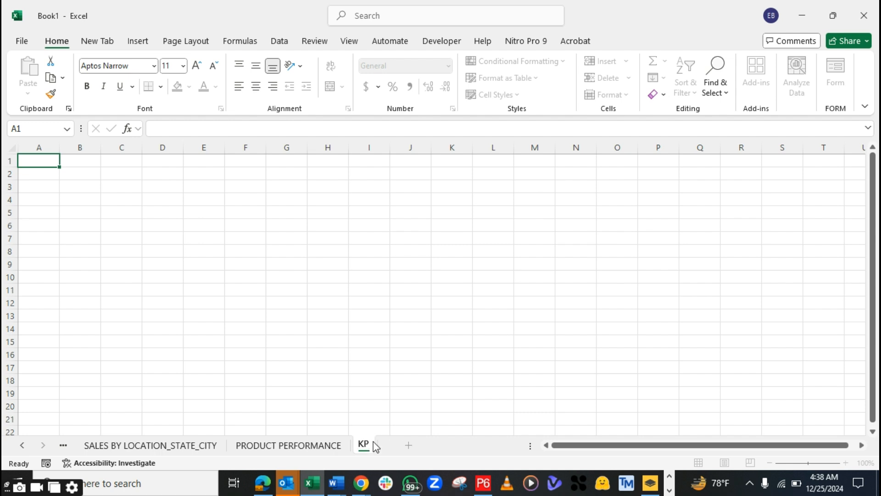
text(I)
text(_PROFIT)
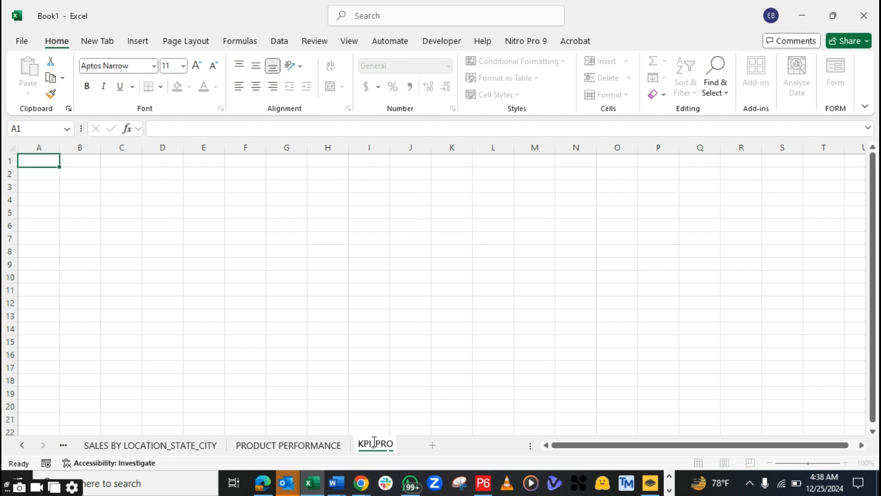
text(_)
key(BackSpace)
text(_SALES)
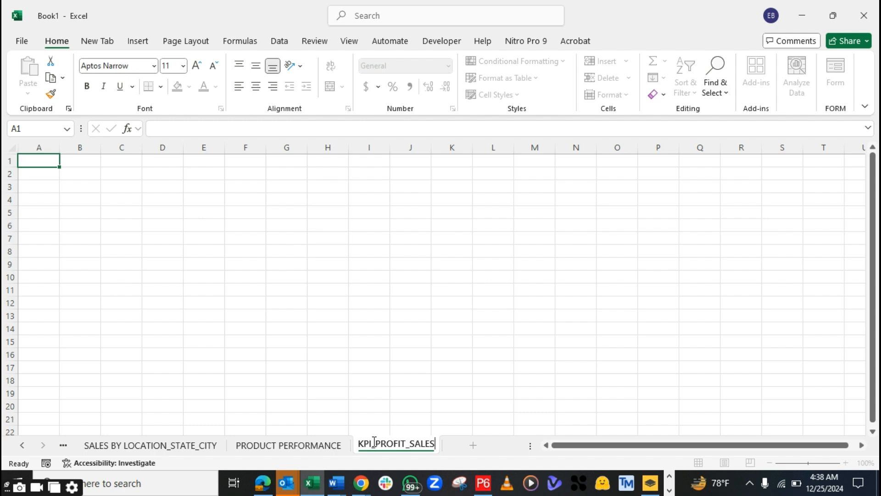
Return to the ADIDAS SALES DATASET_RAW FILE sheet and examine the first entries of its Sales Method column.
click(65, 445)
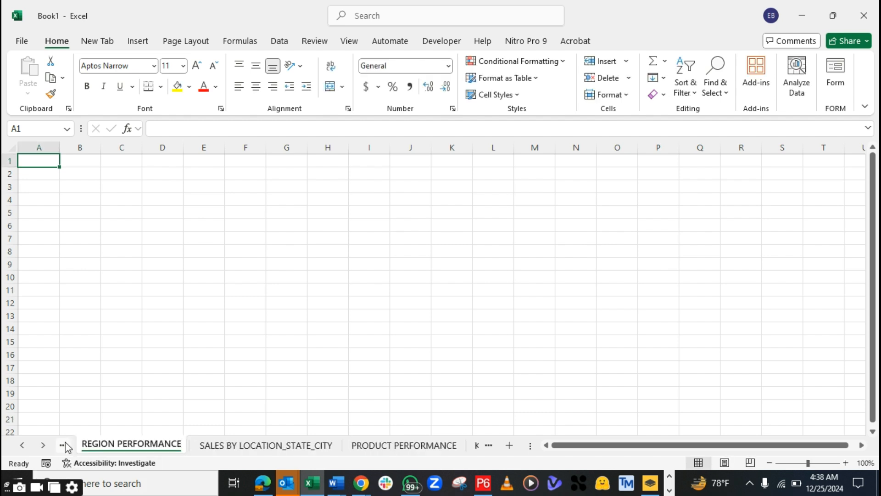
click(66, 445)
click(66, 445)
click(66, 445)
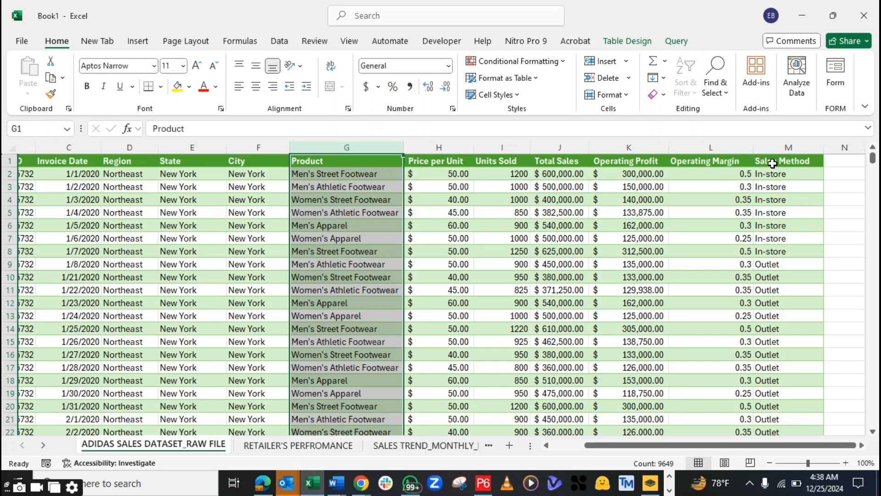
click(778, 150)
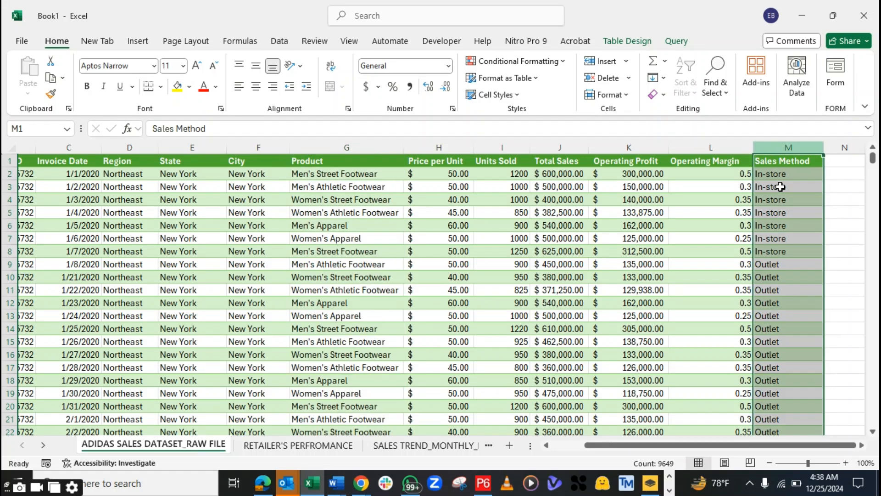
click(784, 263)
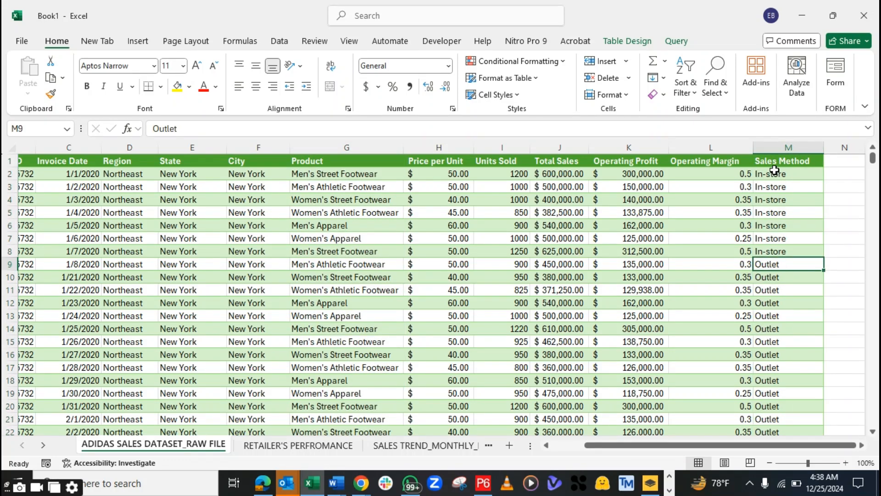
drag(773, 174, 774, 187)
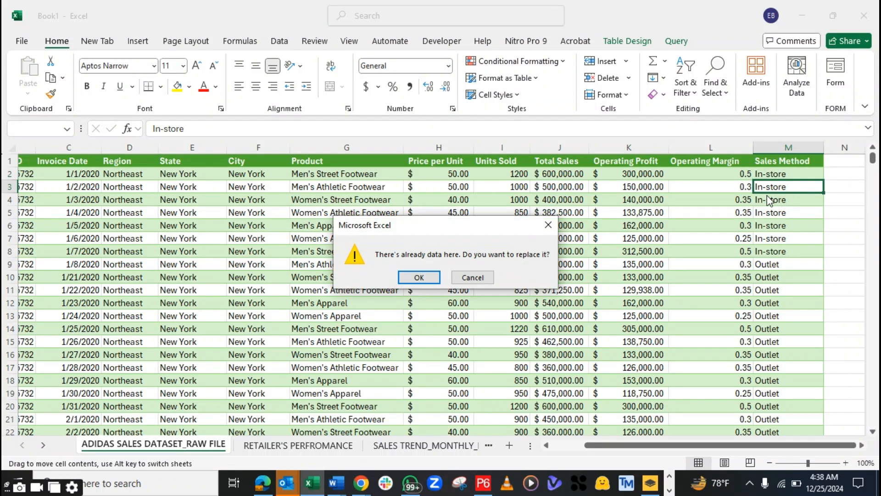
click(548, 225)
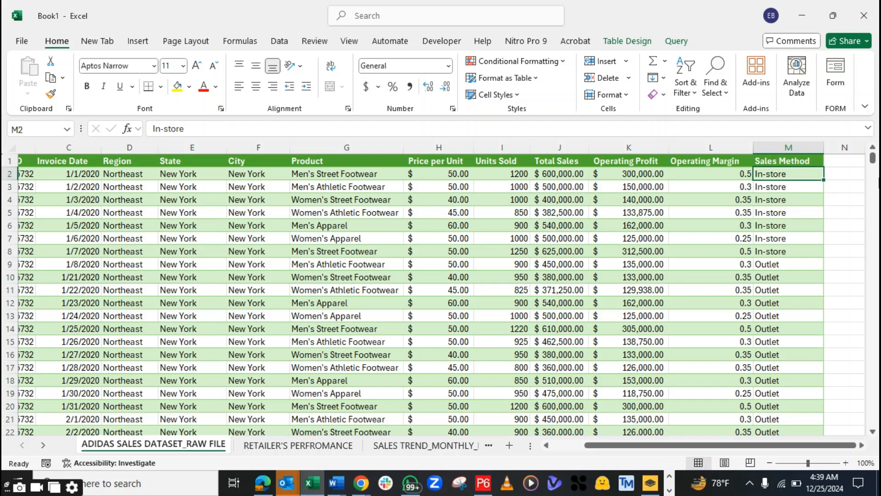
Check the Sales Method entries further down the dataset, around rows 194 and 2652.
drag(873, 157, 874, 164)
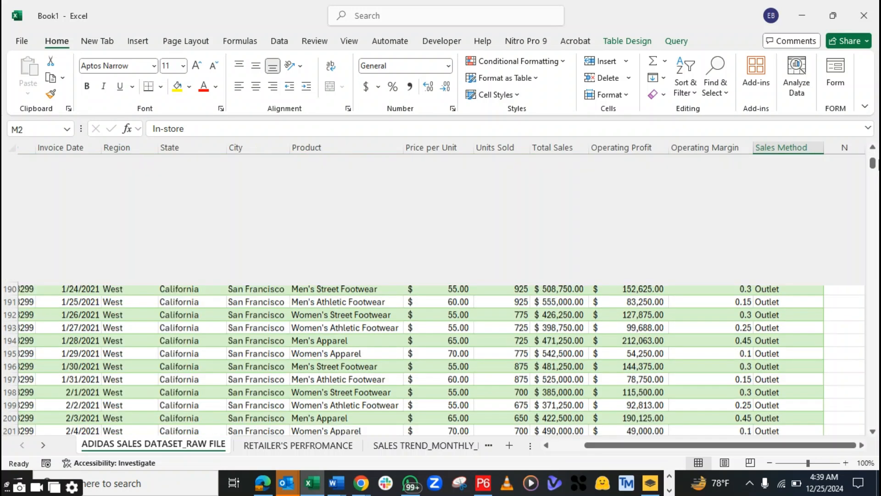
click(779, 207)
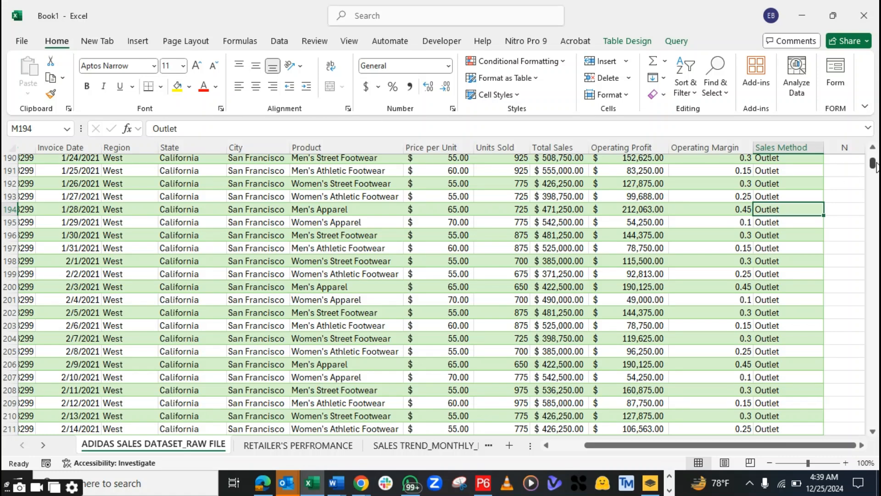
drag(873, 161, 875, 236)
click(781, 219)
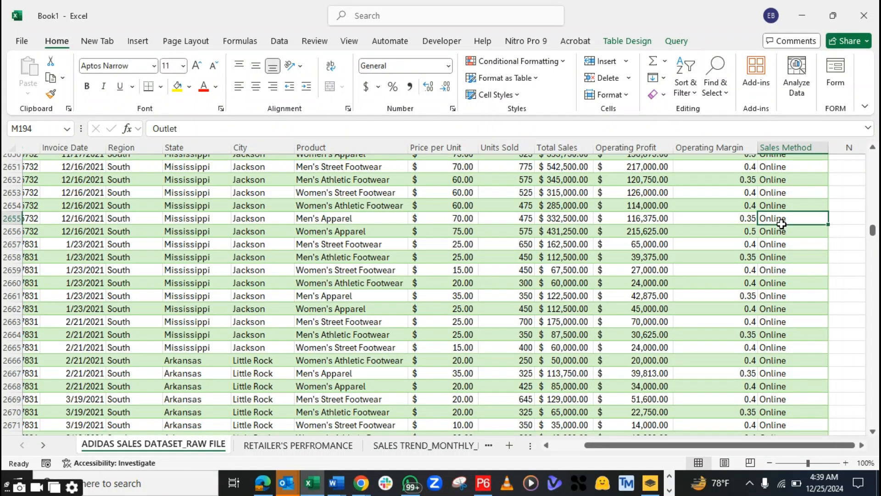
click(778, 196)
click(776, 175)
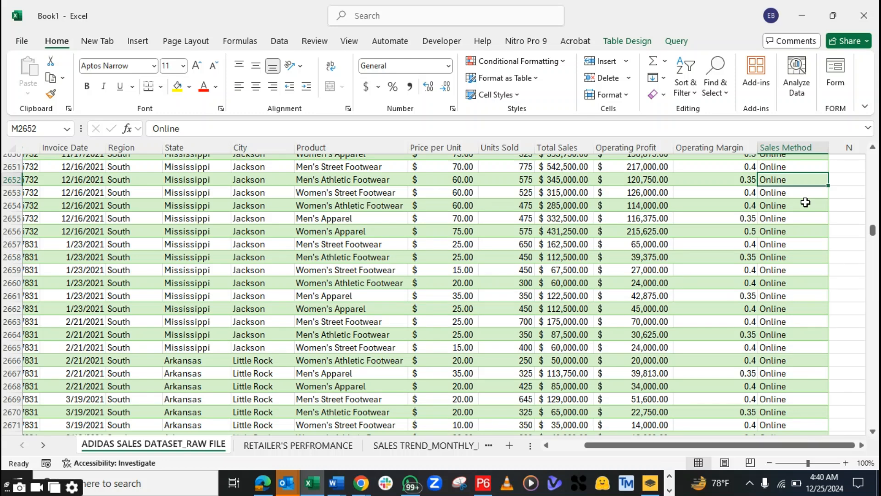
Add a new sheet after KPI_PROFIT_SALES and name it SALES METHOD PERFORMANCE.
click(489, 445)
click(489, 445)
click(489, 445)
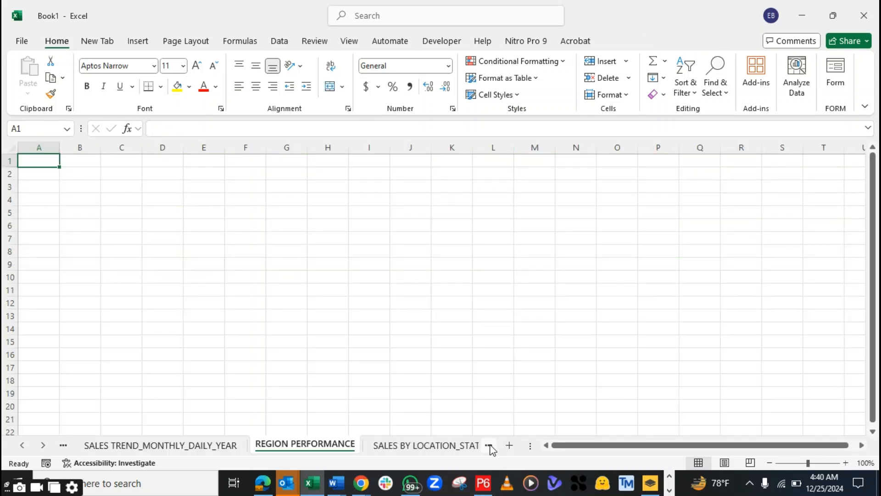
click(489, 445)
click(490, 445)
click(477, 445)
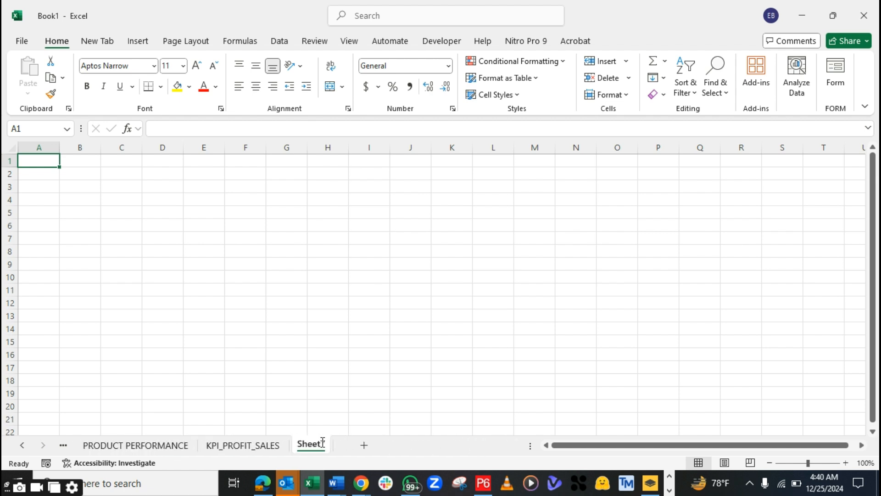
double_click(322, 442)
text(SALE)
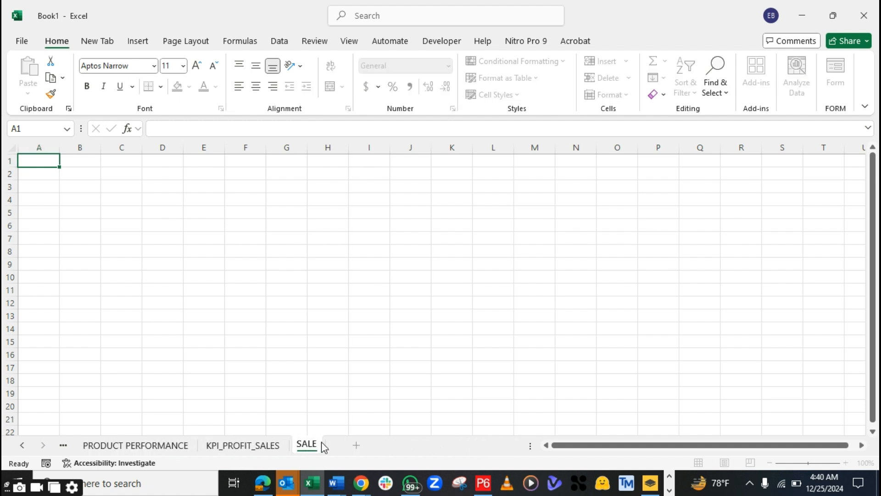
text(STIMETHOD)
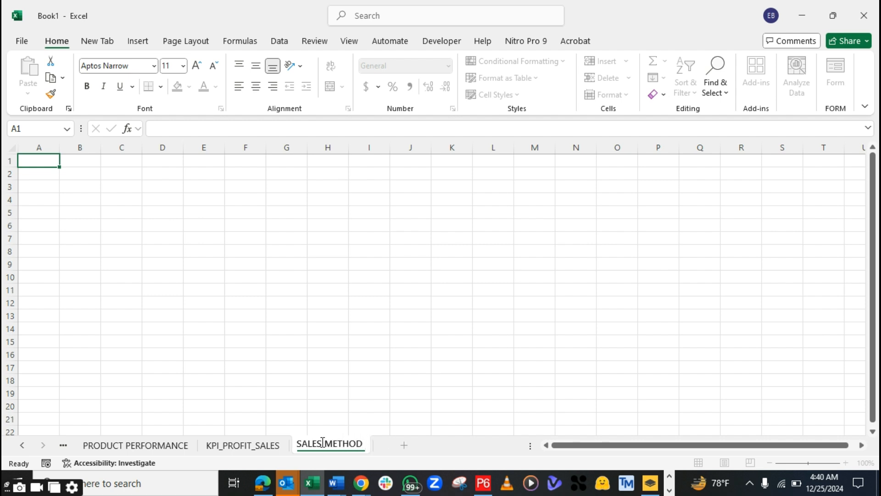
text( PERFORMANCE)
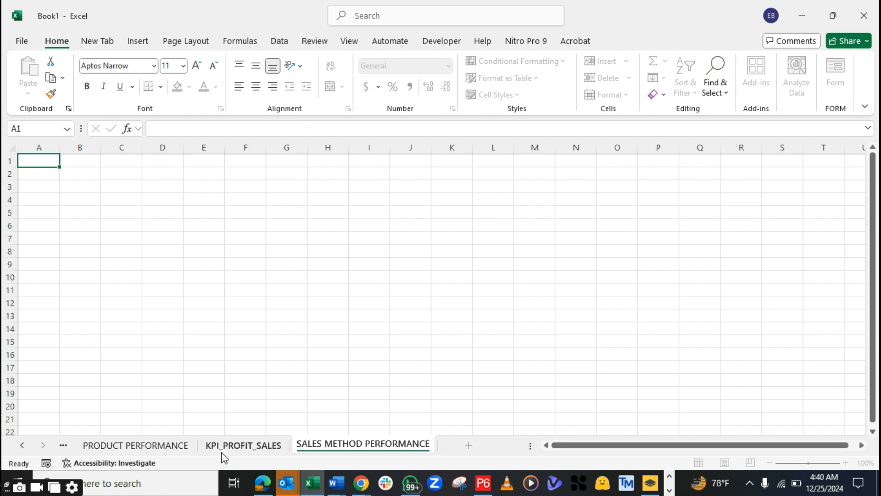
click(128, 447)
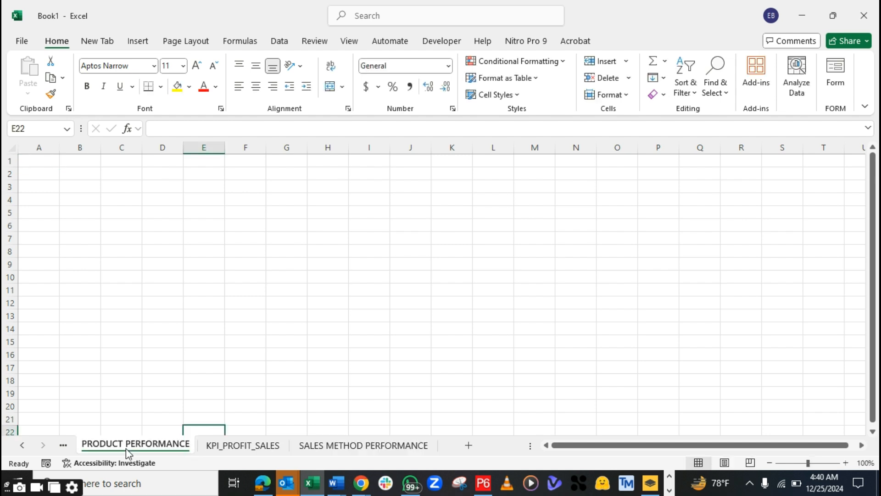
Return to the ADIDAS SALES DATASET_RAW FILE sheet and show the start of the dataset from the Retailer column.
click(63, 445)
click(64, 445)
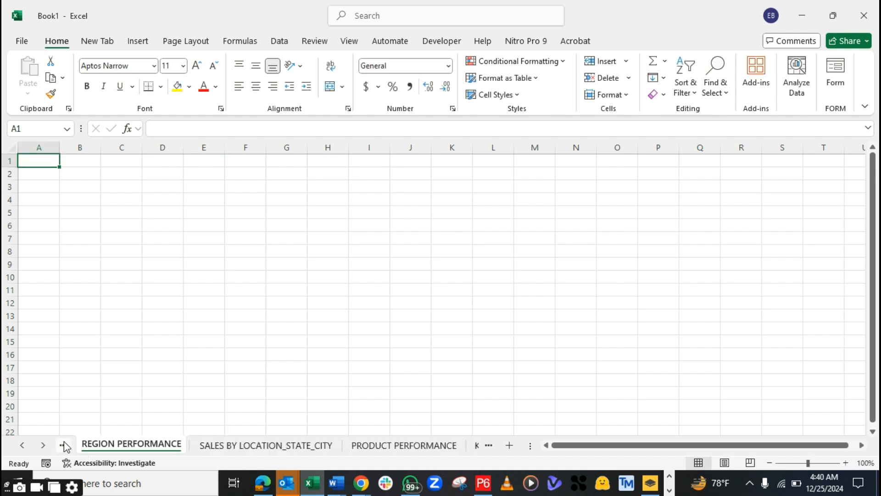
click(64, 445)
click(64, 445)
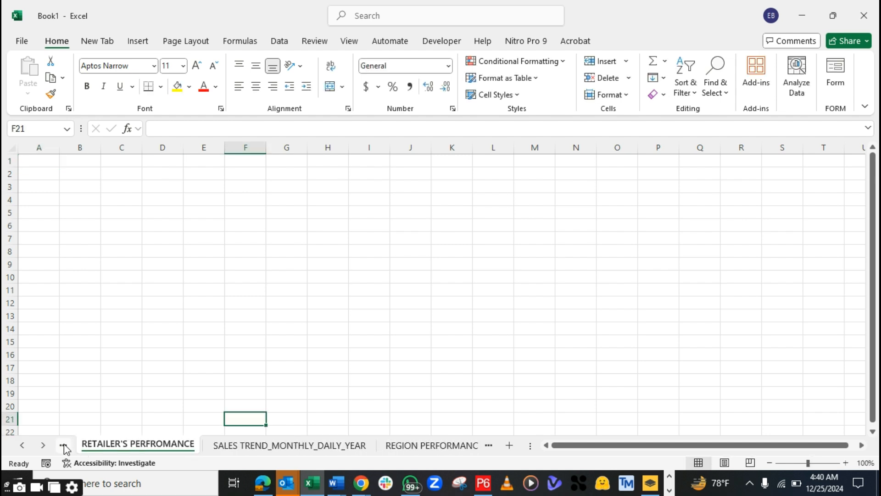
click(64, 445)
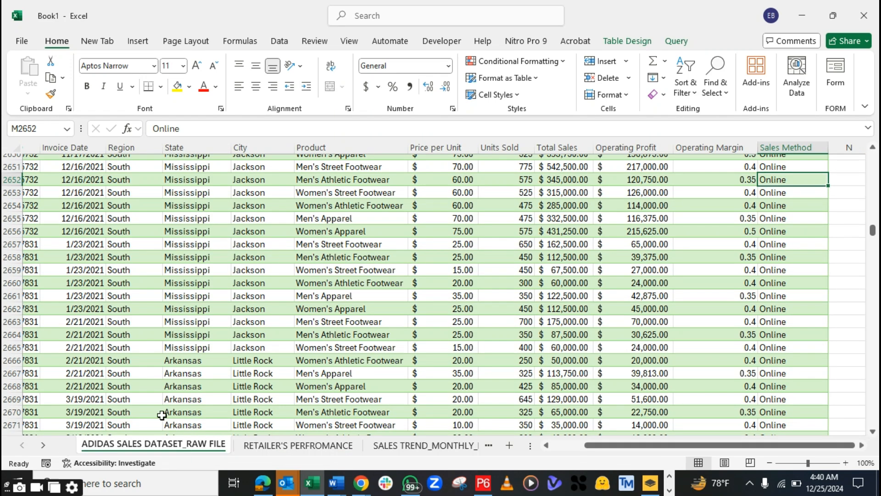
click(189, 321)
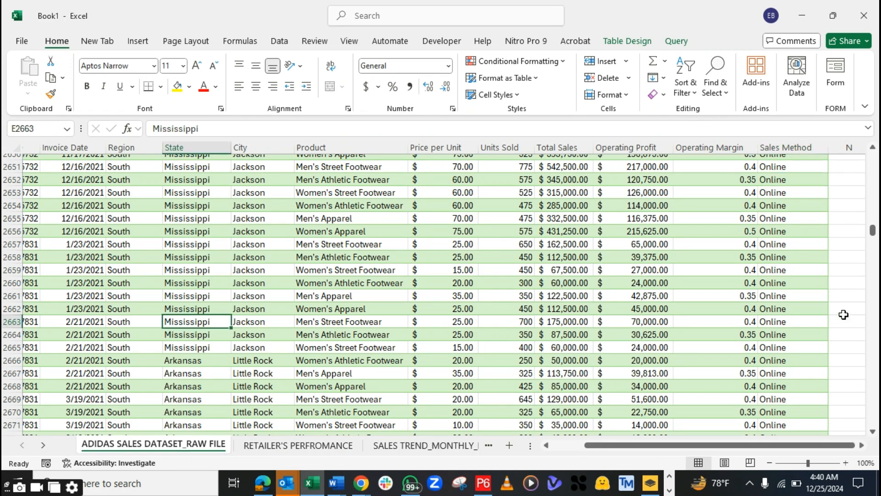
drag(873, 232, 875, 147)
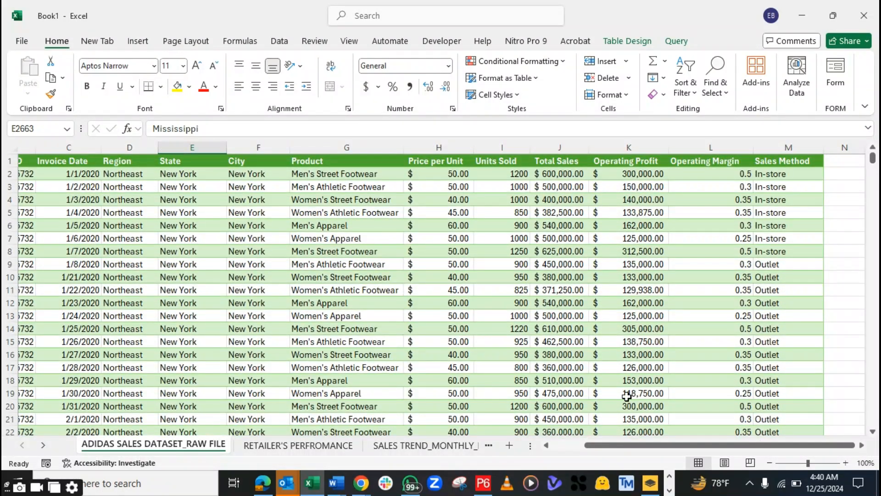
drag(626, 445, 592, 445)
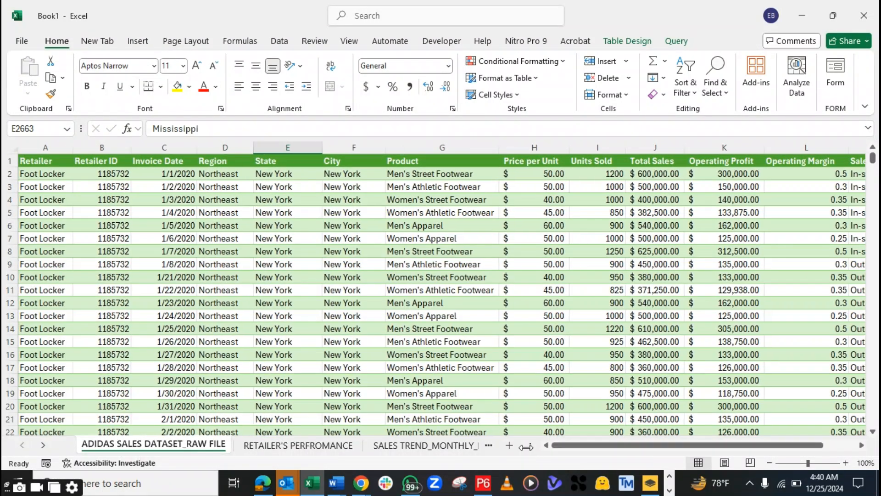
Select the dataset's header row from Retailer to Sales Method to review the column names.
click(85, 237)
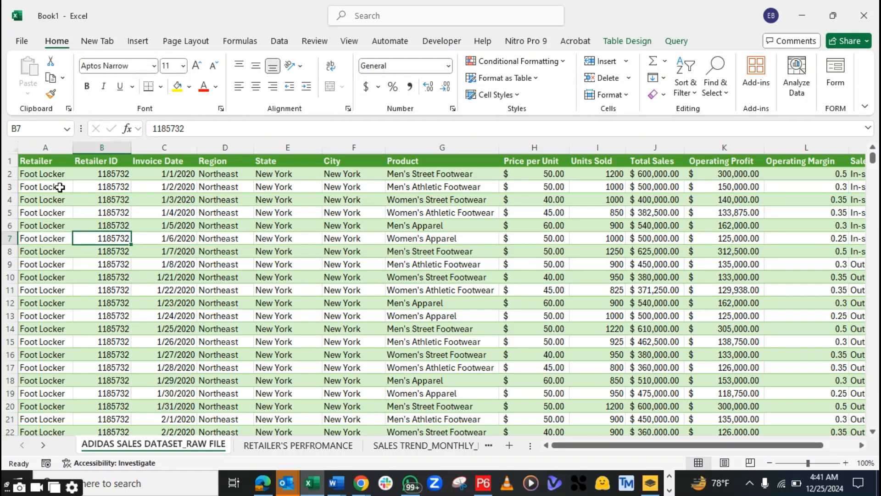
click(30, 166)
key(ctrl+shift+Right)
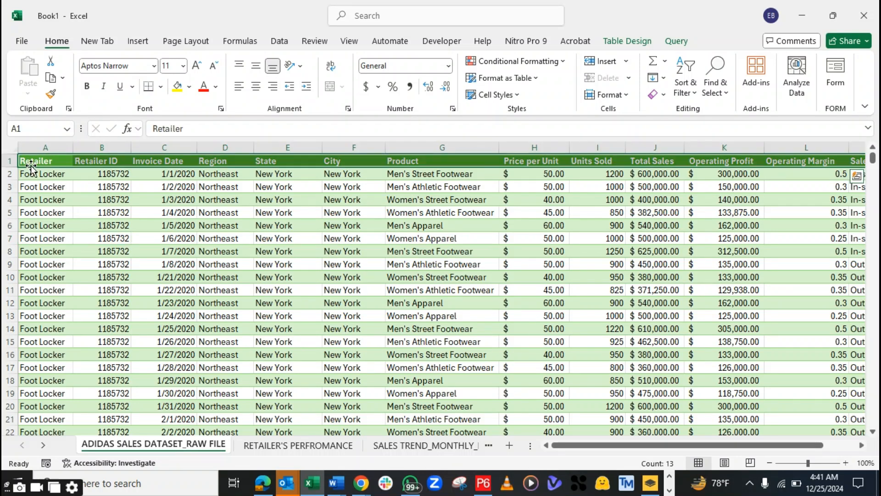
drag(610, 444, 550, 431)
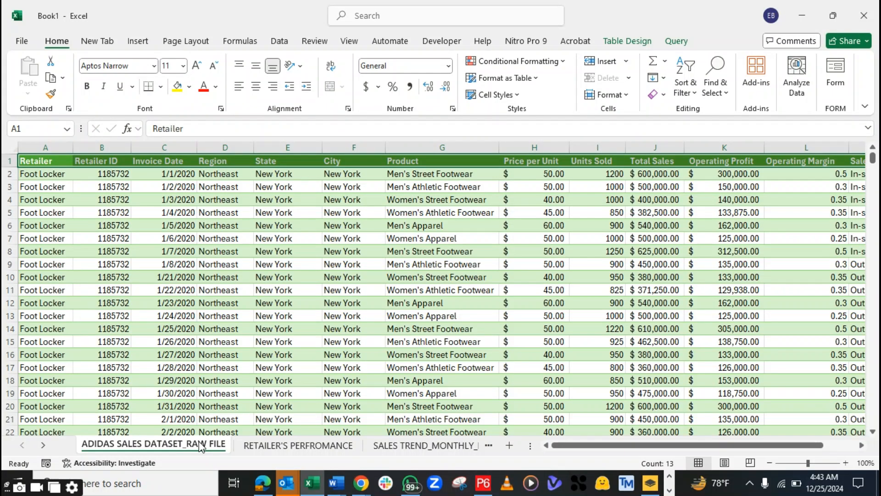
click(37, 171)
click(36, 185)
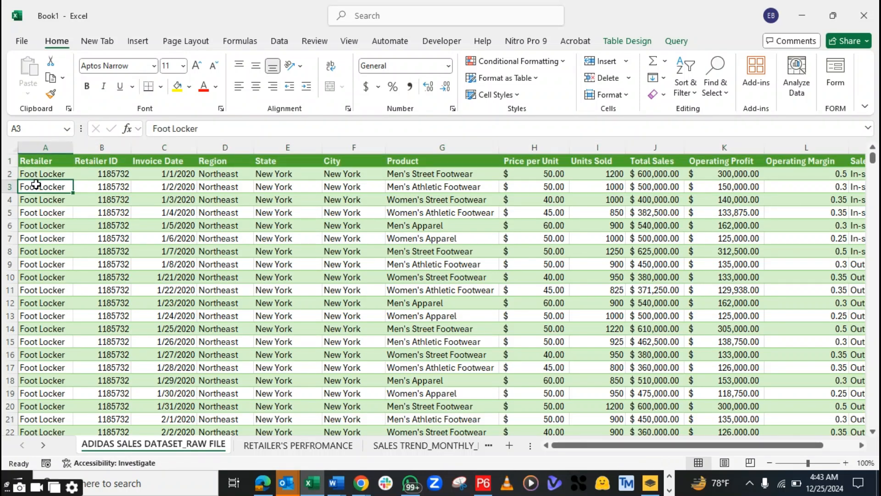
click(42, 199)
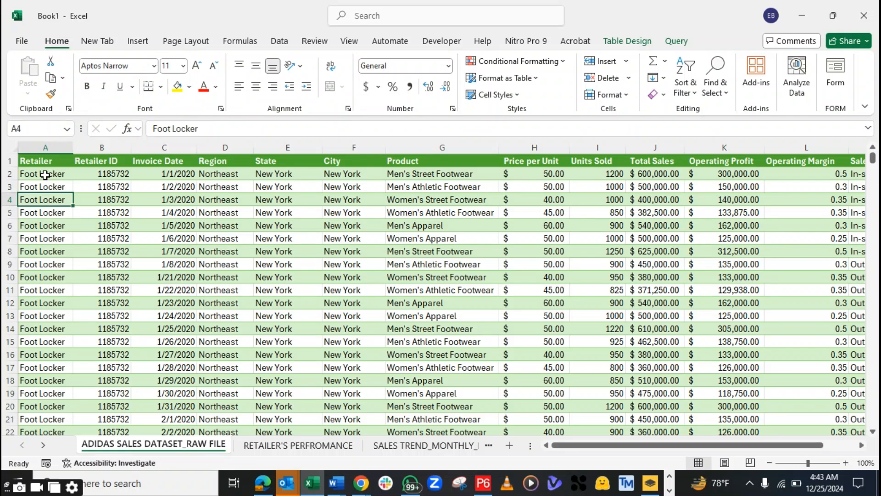
click(212, 211)
click(238, 200)
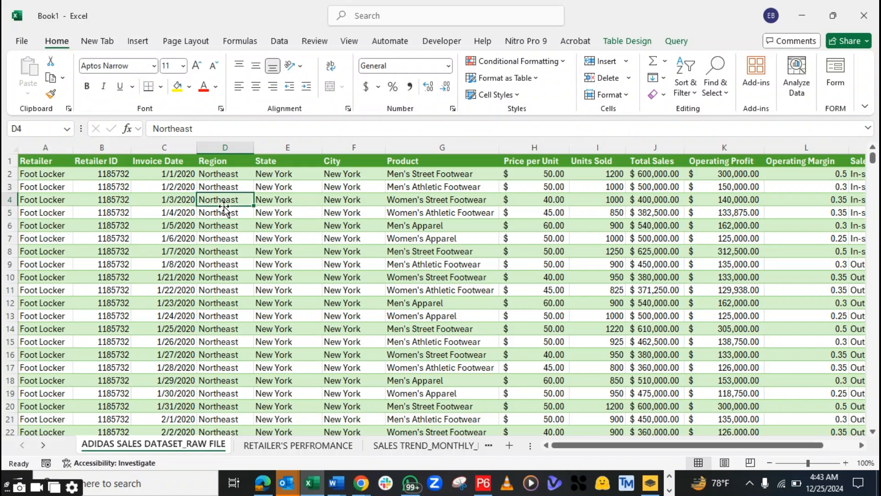
click(184, 213)
click(182, 198)
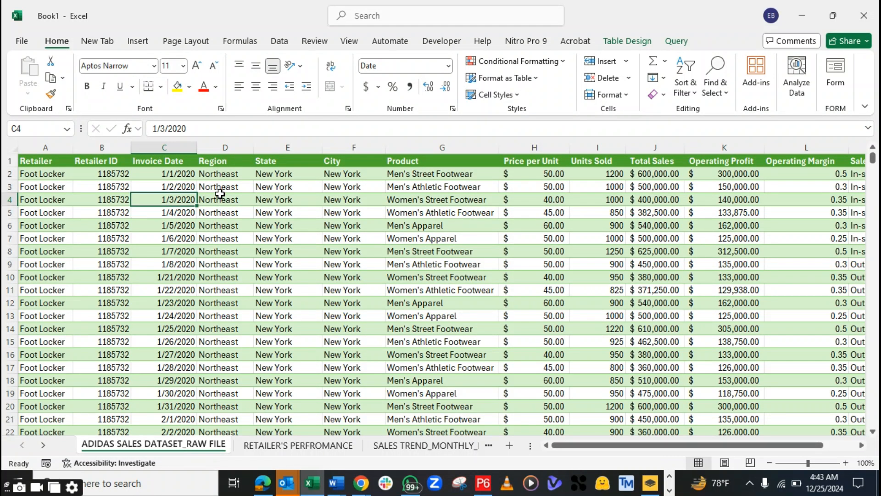
Create a PivotTable from ADIDAS_SALES_DATASET_RAW_FILE at cell A1 of the RETAILER'S PERFROMANCE sheet, adding the data to the Data Model.
click(159, 187)
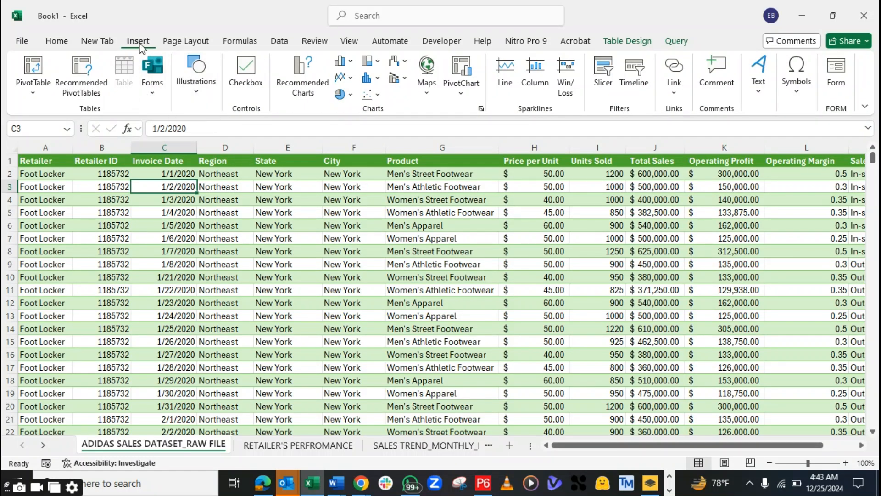
click(36, 68)
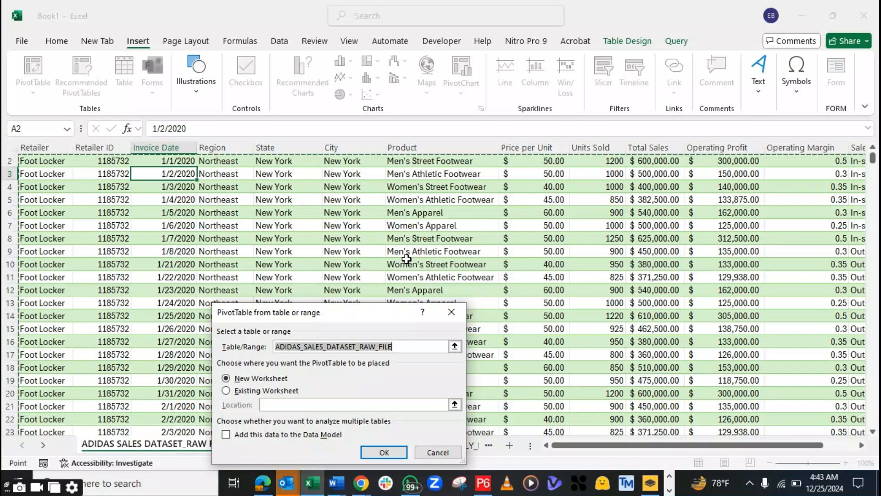
drag(367, 320, 387, 197)
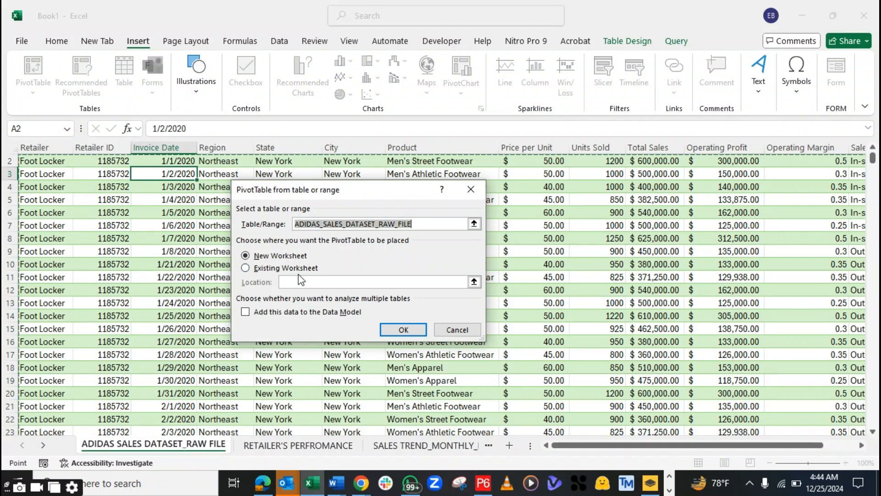
click(246, 268)
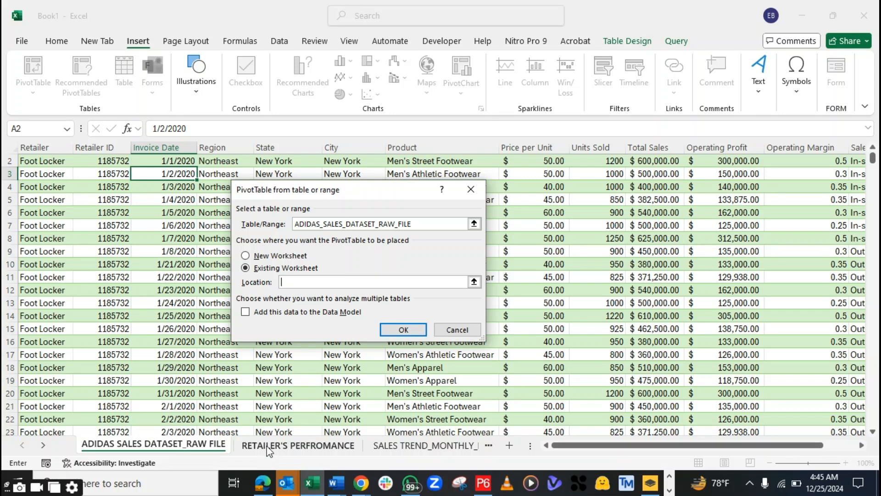
click(291, 443)
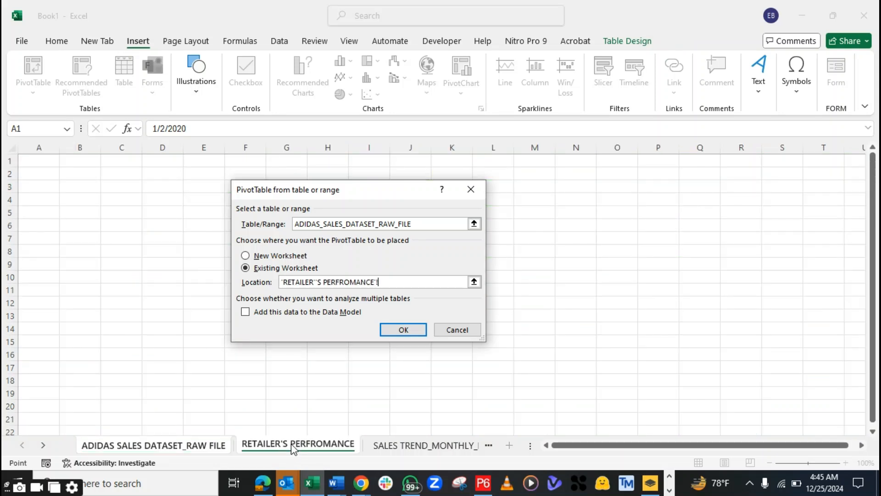
click(32, 163)
click(245, 313)
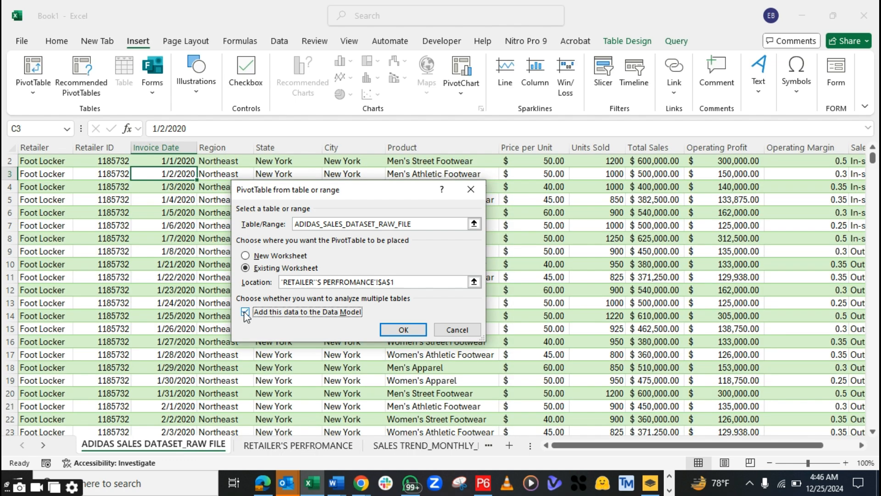
click(400, 330)
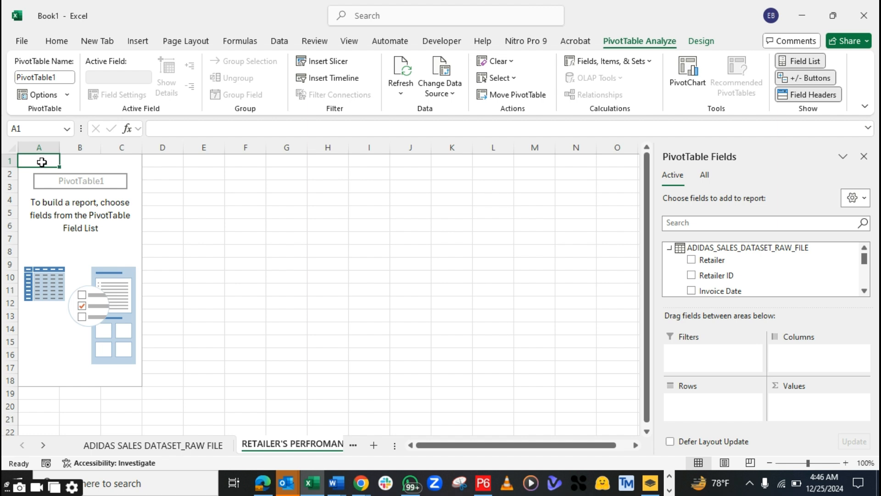
Select the empty PivotTable placeholder area A1:C18 and widen the PivotTable Fields pane.
drag(37, 162, 118, 377)
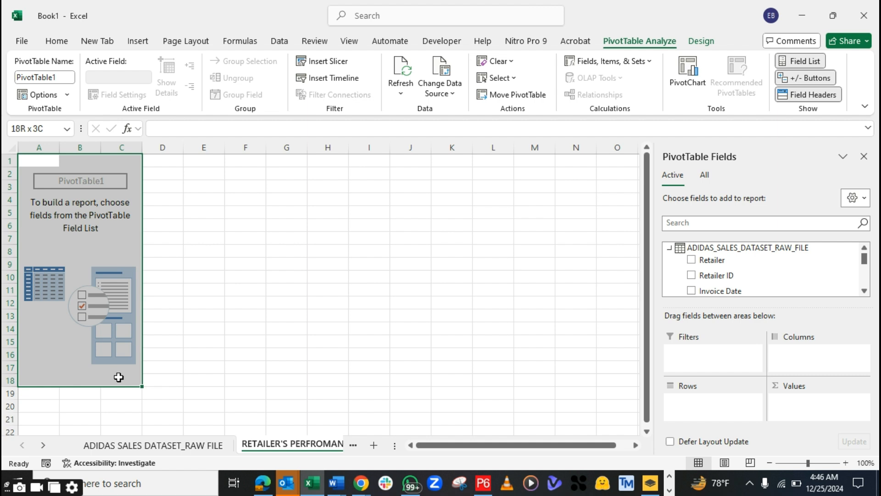
drag(118, 377, 118, 377)
drag(656, 205, 515, 216)
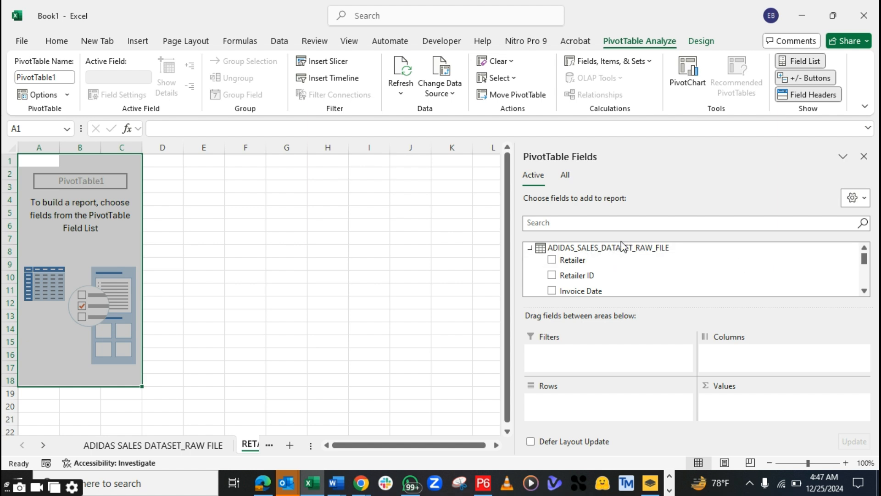
Examine the PivotTable's available fields from Retailer through Sales Method.
click(865, 290)
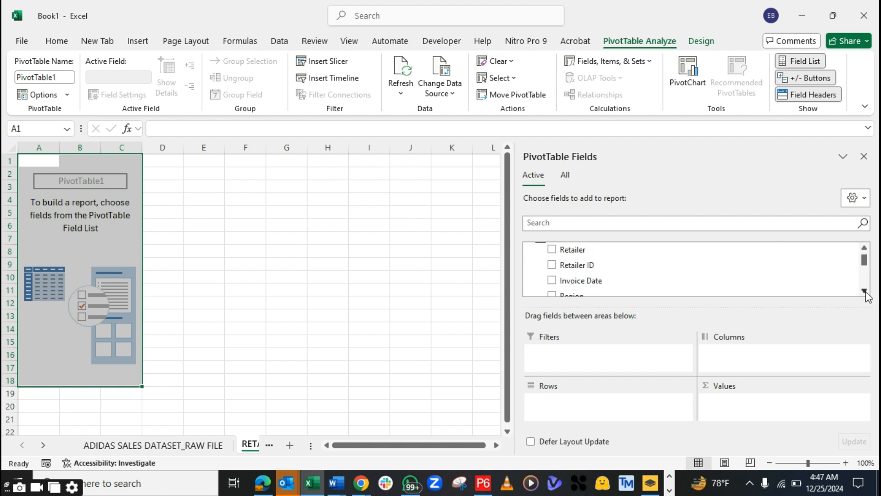
click(864, 290)
click(865, 290)
click(864, 291)
click(865, 291)
click(865, 290)
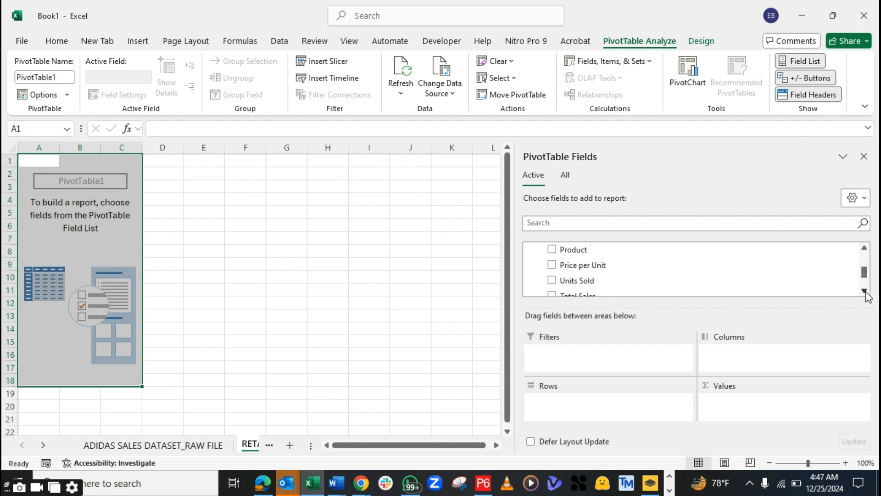
click(864, 290)
drag(866, 280, 864, 252)
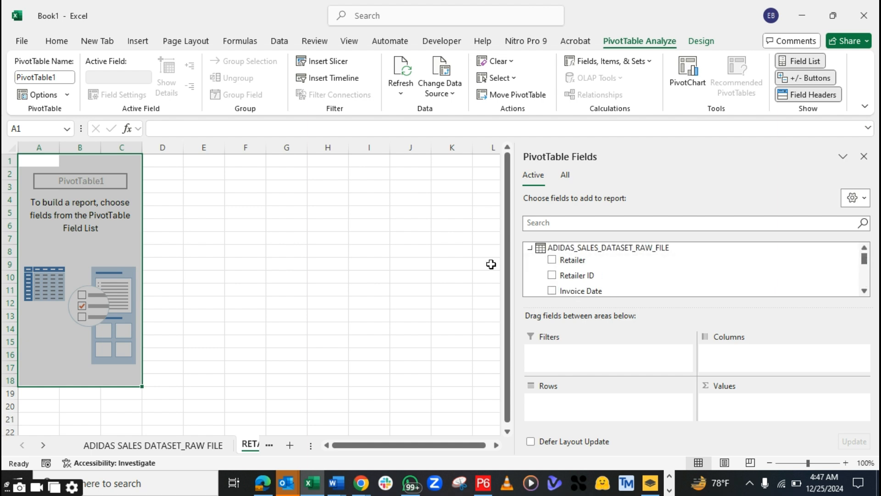
click(864, 290)
click(864, 291)
click(864, 290)
click(865, 291)
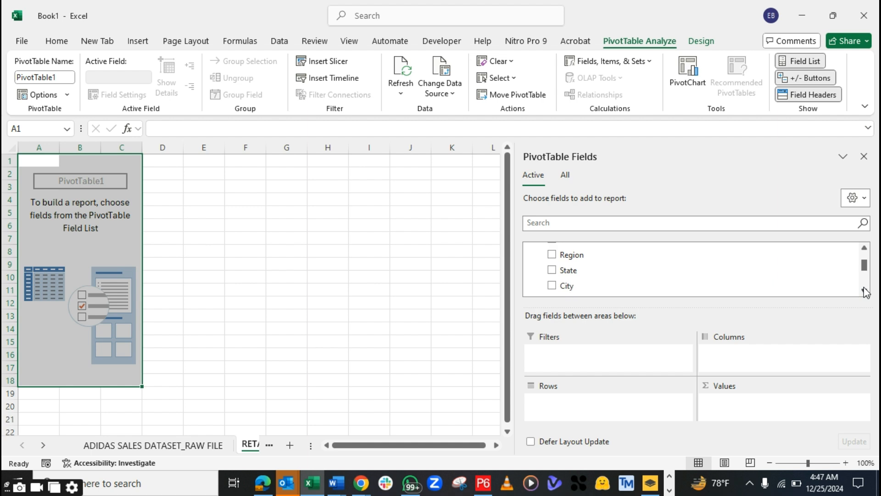
click(865, 291)
click(865, 291)
click(865, 291)
click(865, 291)
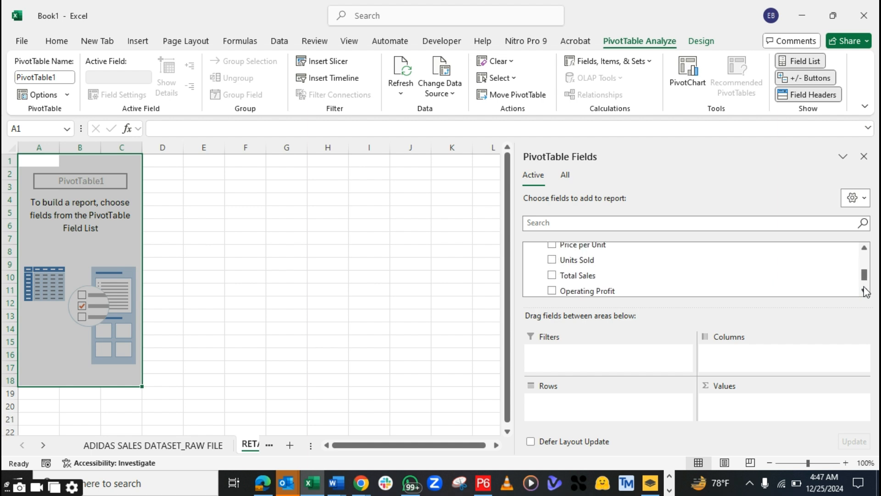
click(865, 291)
click(864, 291)
click(864, 291)
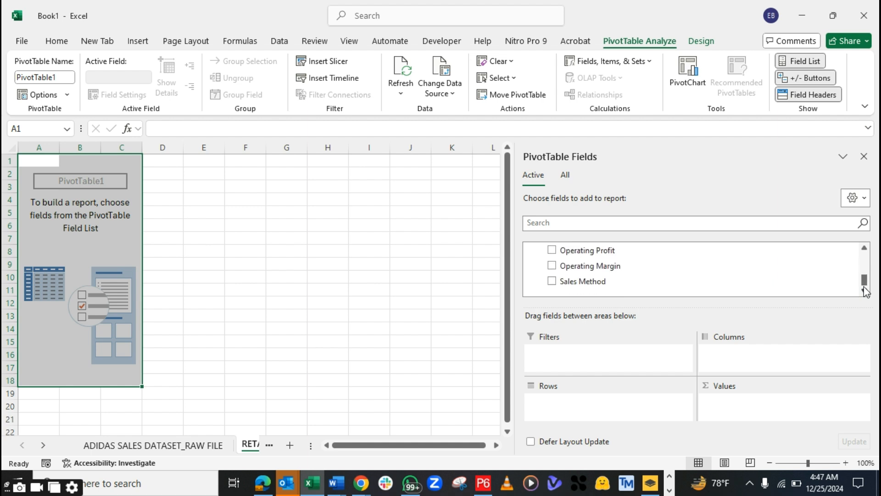
Compare the PivotTable fields with the column headers on the ADIDAS SALES DATASET_RAW FILE sheet and return to the RETAILER'S PERFROMANCE sheet.
click(181, 446)
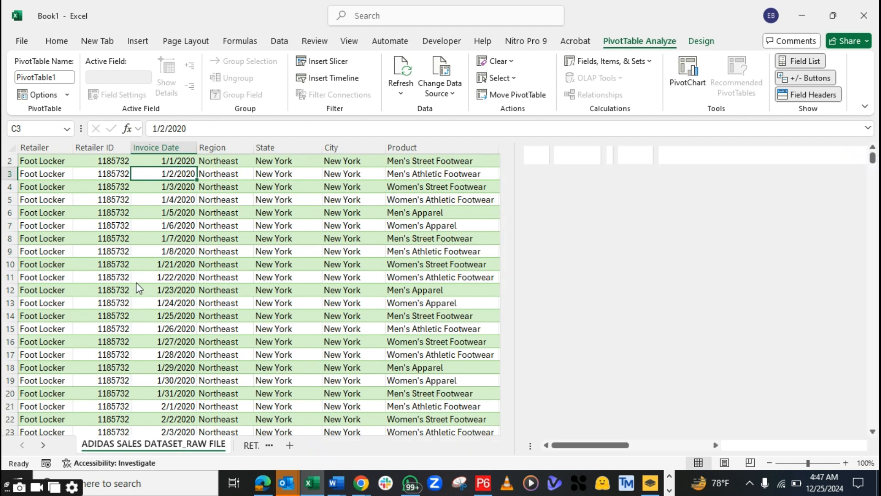
drag(873, 159, 872, 148)
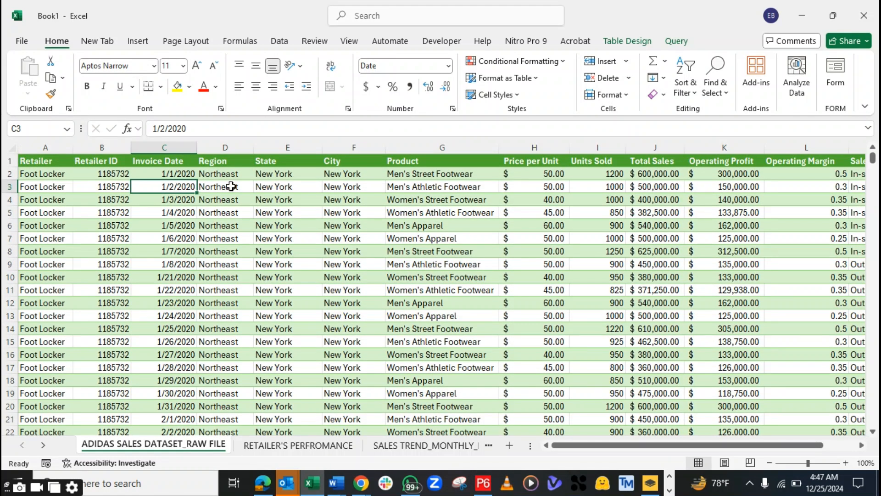
drag(553, 446, 451, 448)
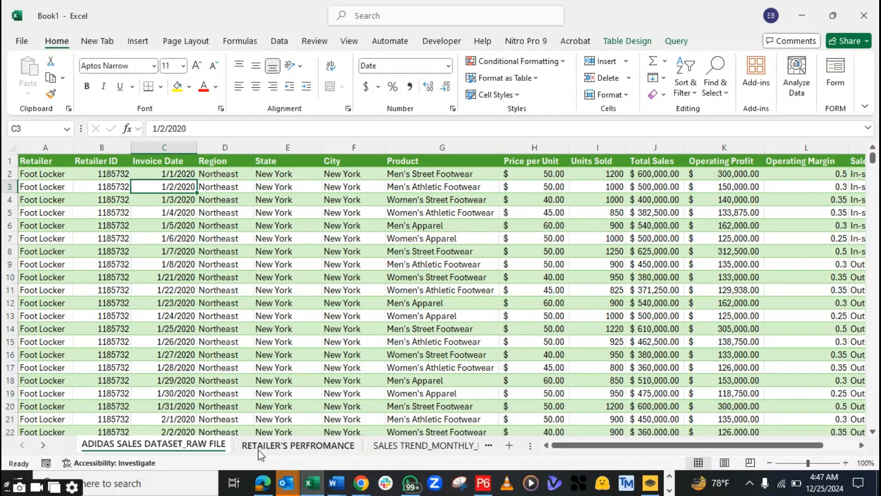
click(45, 161)
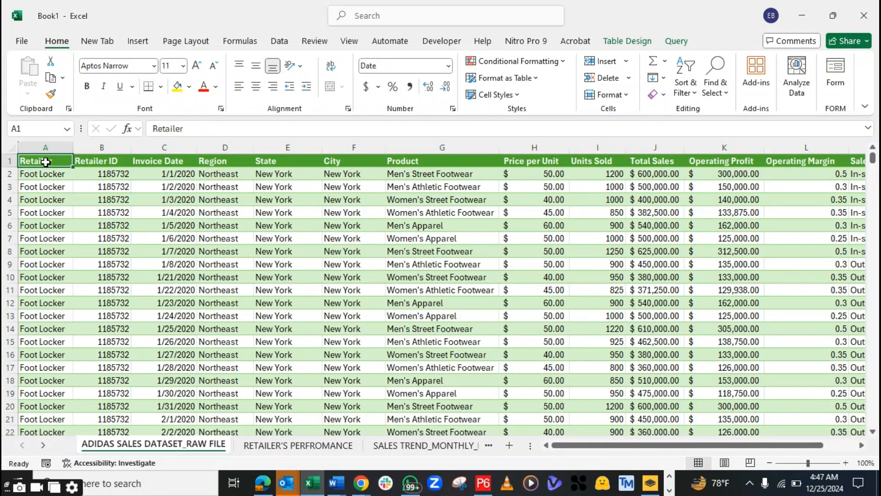
click(99, 165)
click(143, 166)
click(221, 167)
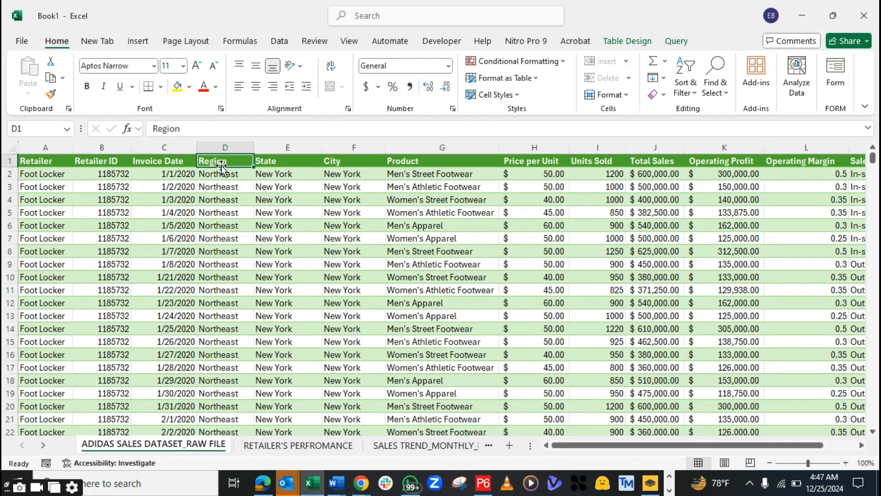
click(373, 163)
click(415, 163)
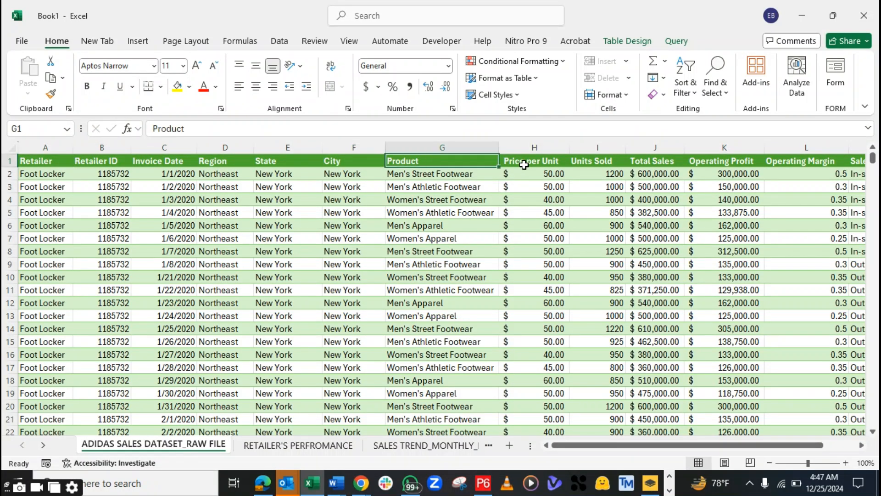
click(271, 446)
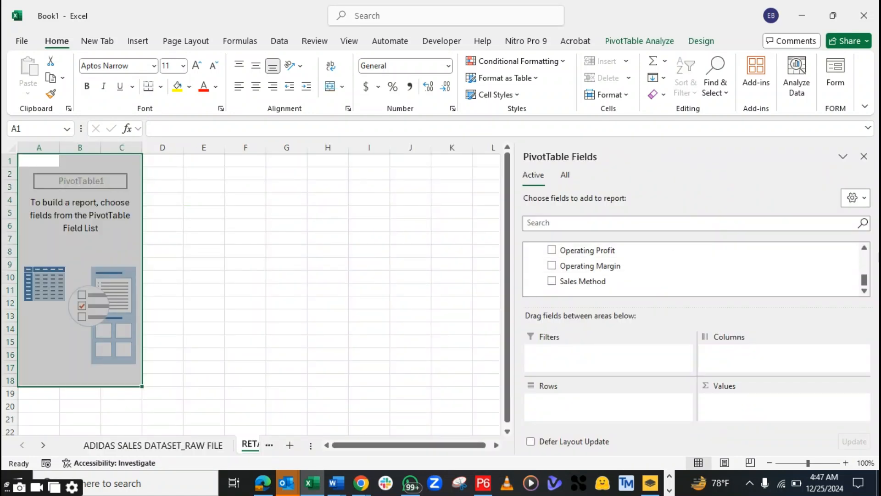
Narrow the PivotTable Fields pane and add the Retailer field to the PivotTable's rows.
mouse_move(865, 282)
mouse_down()
mouse_move(864, 256)
mouse_move(866, 283)
mouse_up()
scroll(864, 280, up, 1)
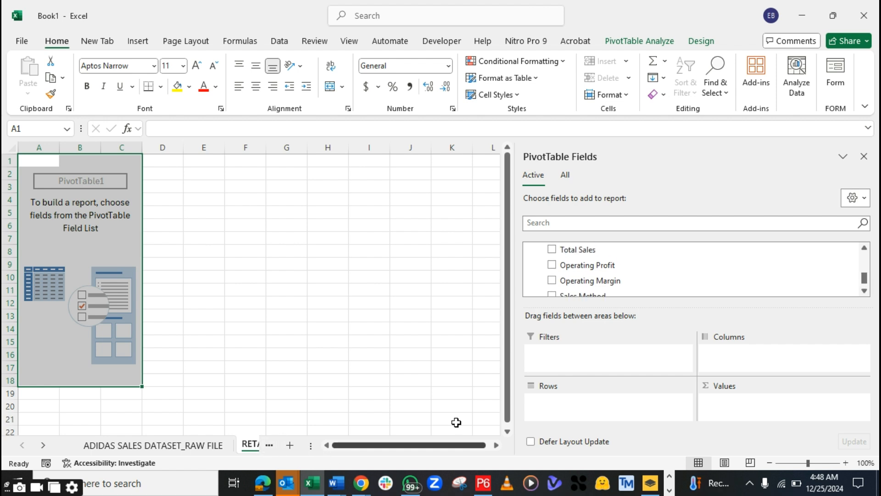
drag(509, 344, 668, 338)
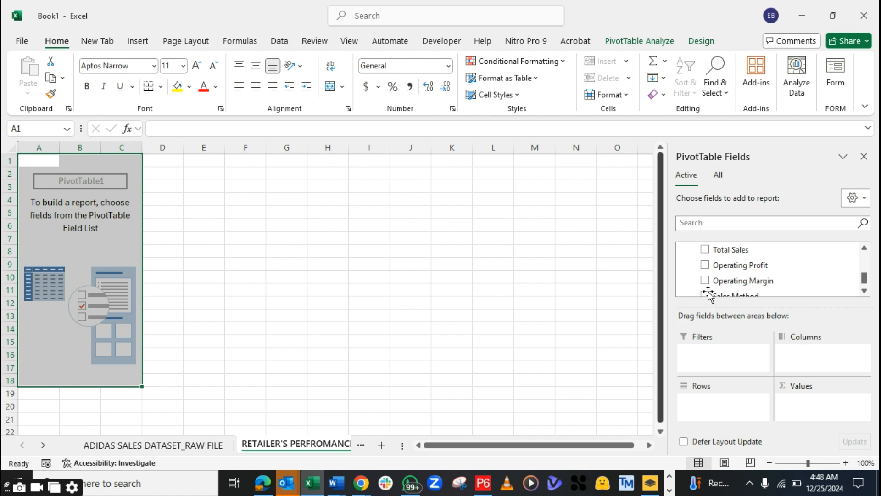
drag(864, 278, 868, 253)
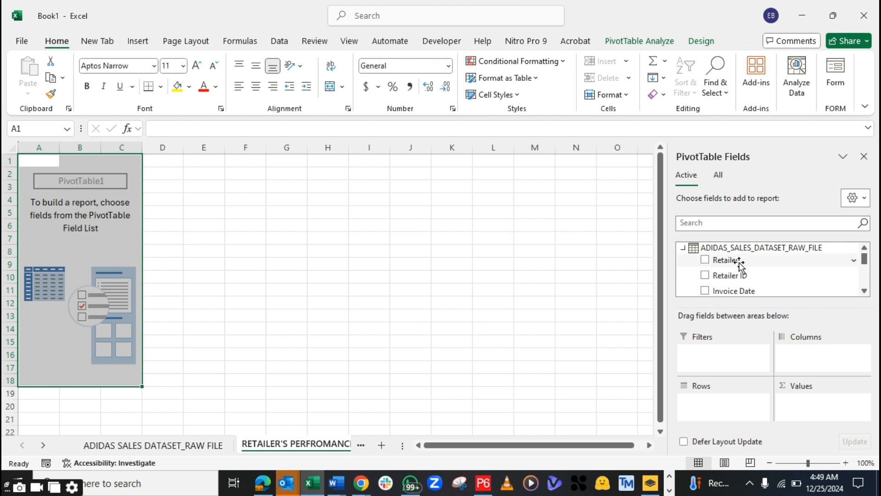
click(705, 260)
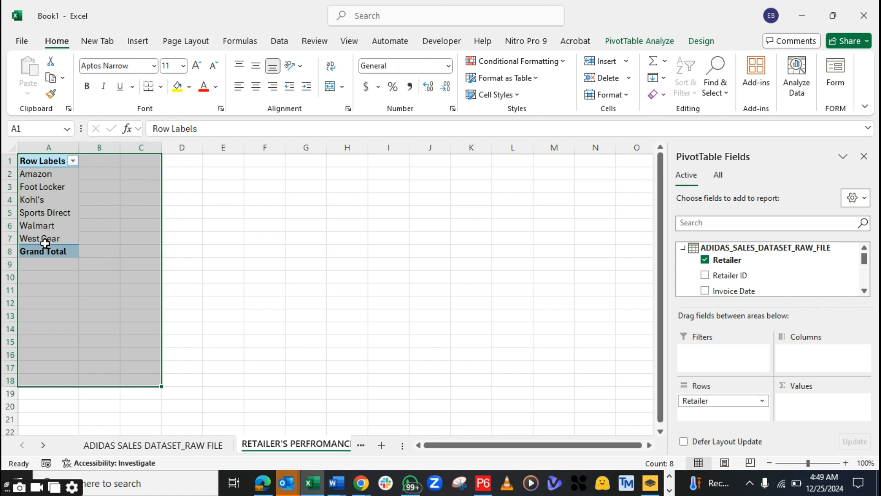
Examine the Retailer column far down the ADIDAS SALES DATASET_RAW FILE sheet and return to the RETAILER'S PERFROMANCE sheet.
click(147, 446)
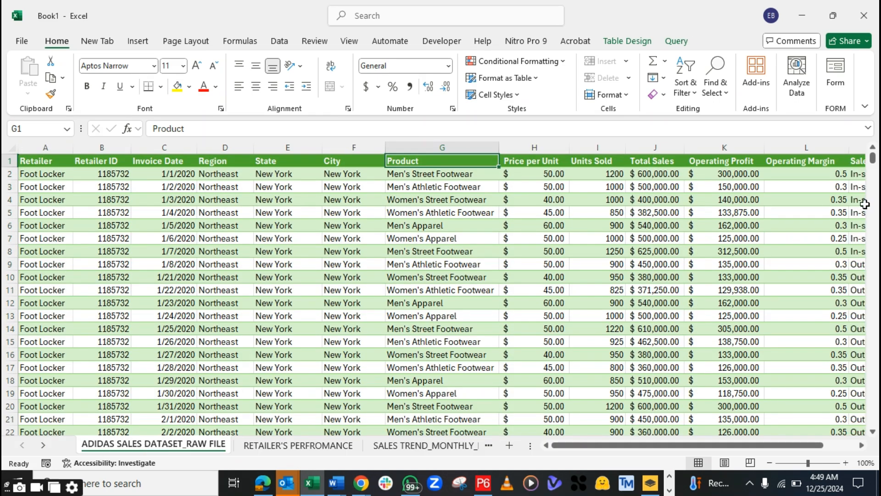
drag(872, 158, 866, 261)
scroll(865, 264, down, 10)
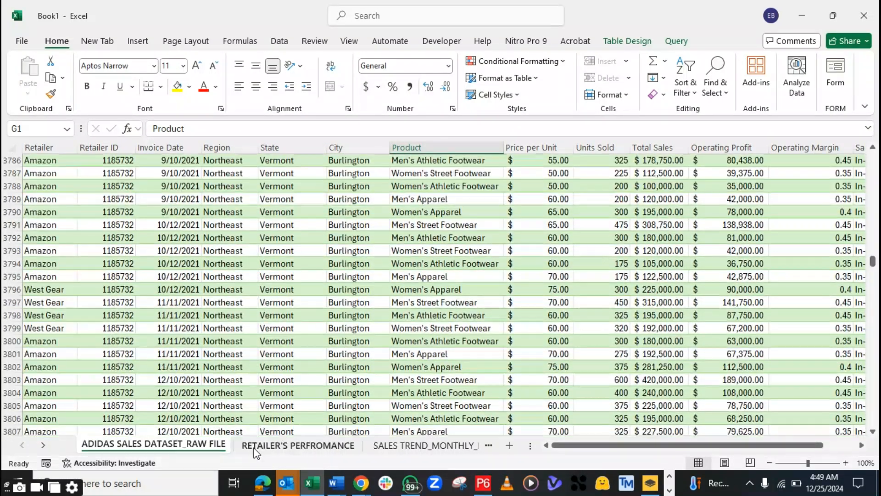
click(264, 447)
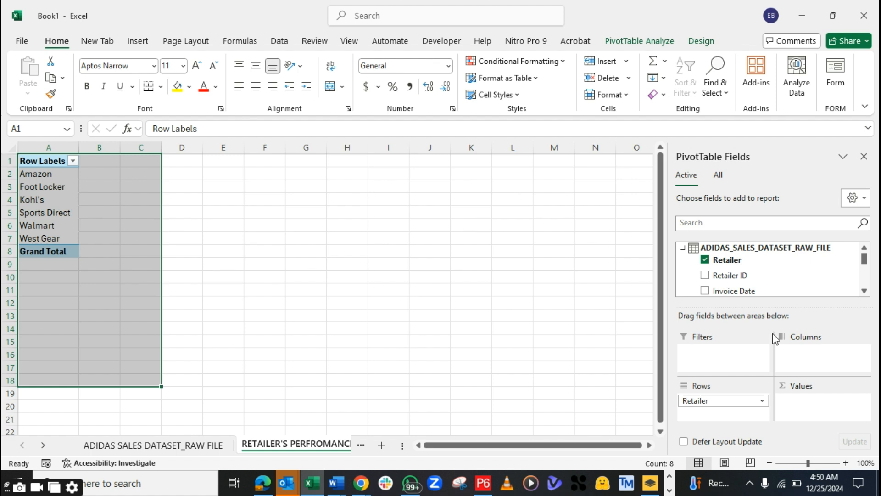
Add the Total Sales field to the PivotTable's values as a sum.
click(864, 291)
click(864, 291)
click(864, 291)
click(865, 291)
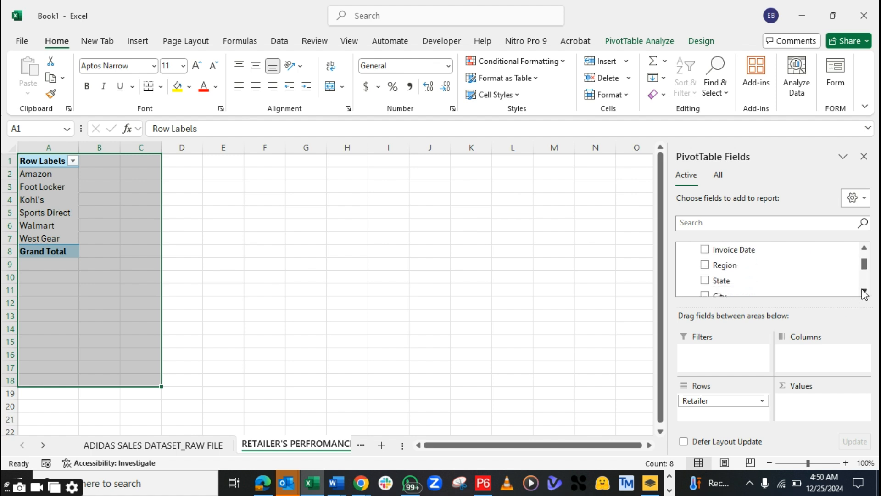
click(865, 291)
click(865, 291)
click(864, 291)
click(864, 291)
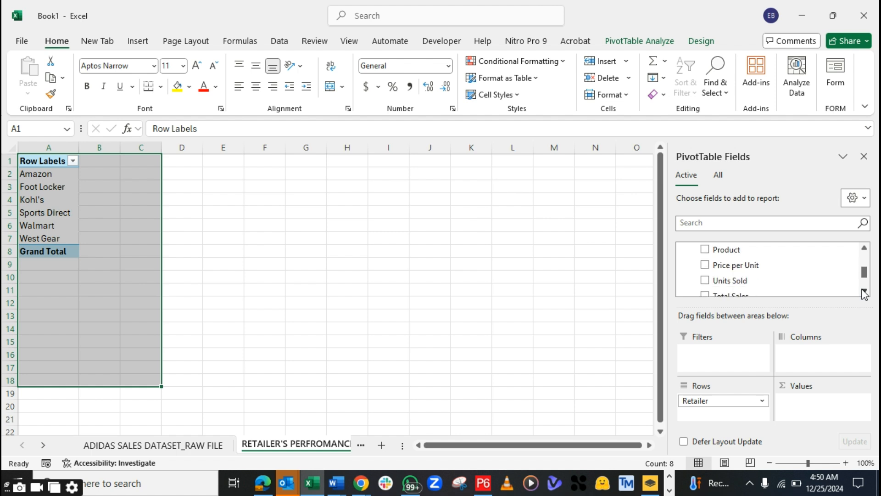
click(865, 291)
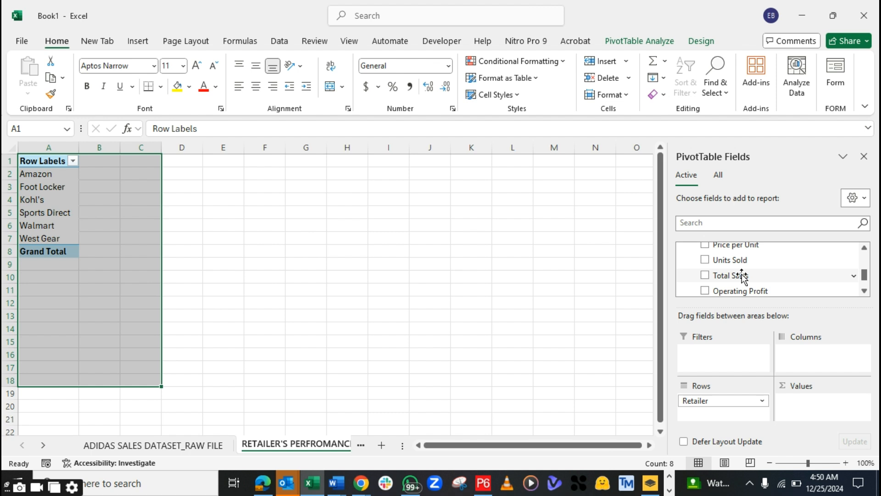
drag(742, 275, 799, 402)
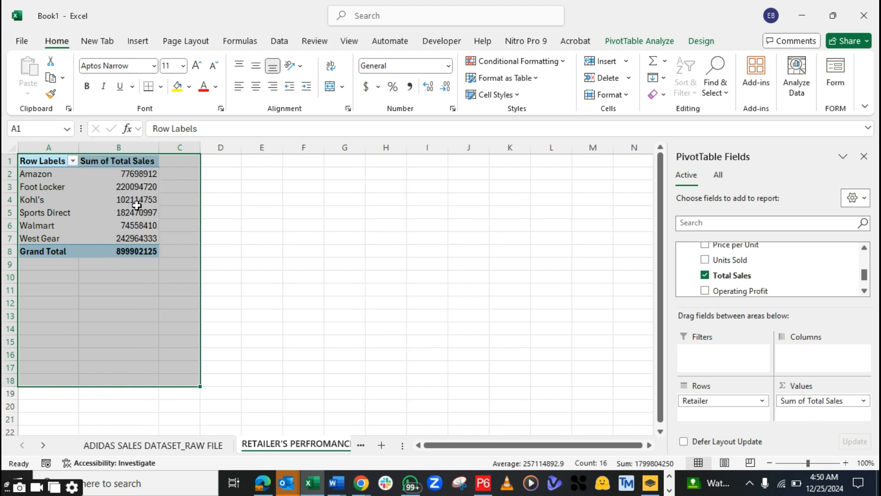
Apply the dollar Accounting format to the retailers' total sales in B2:B7 and widen column B slightly.
click(133, 179)
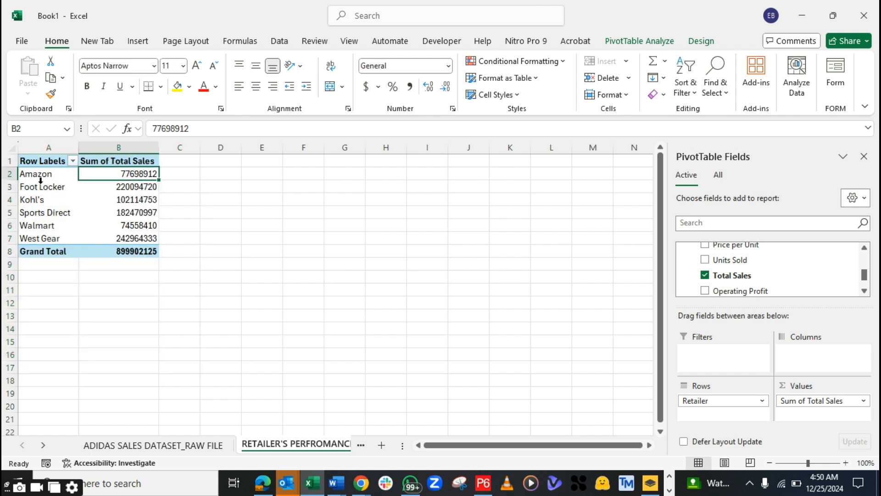
mouse_move(124, 173)
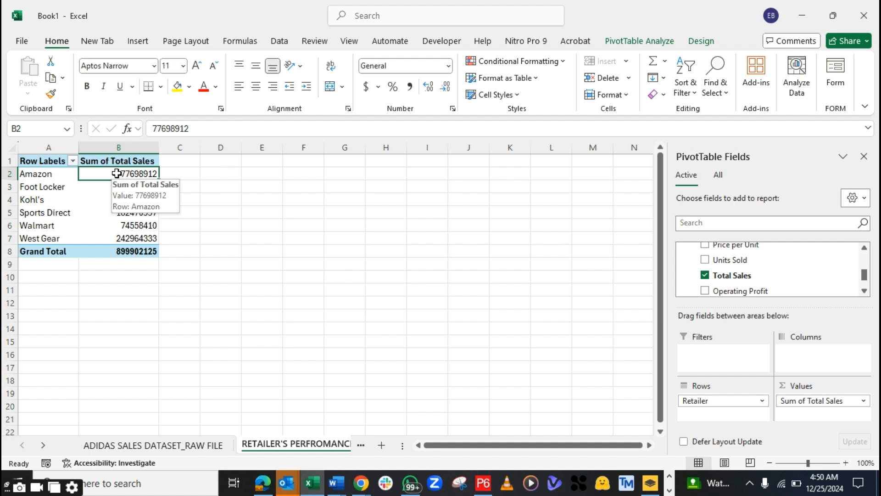
drag(114, 190, 114, 238)
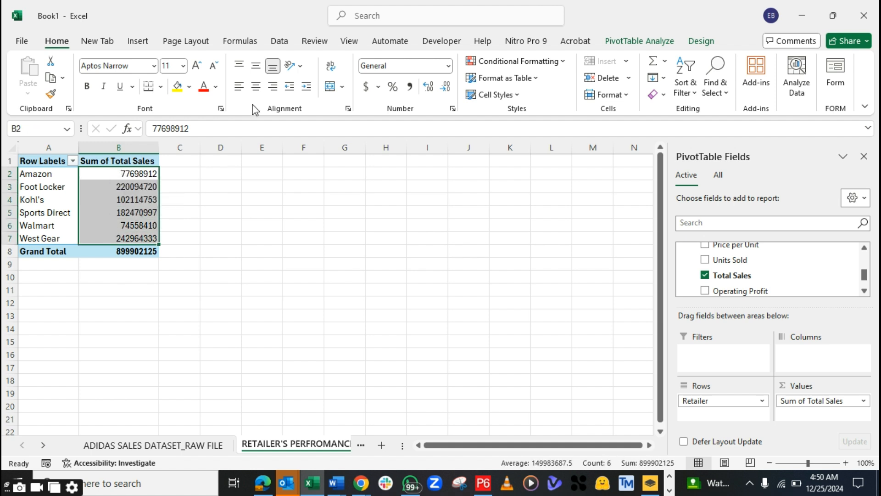
click(370, 87)
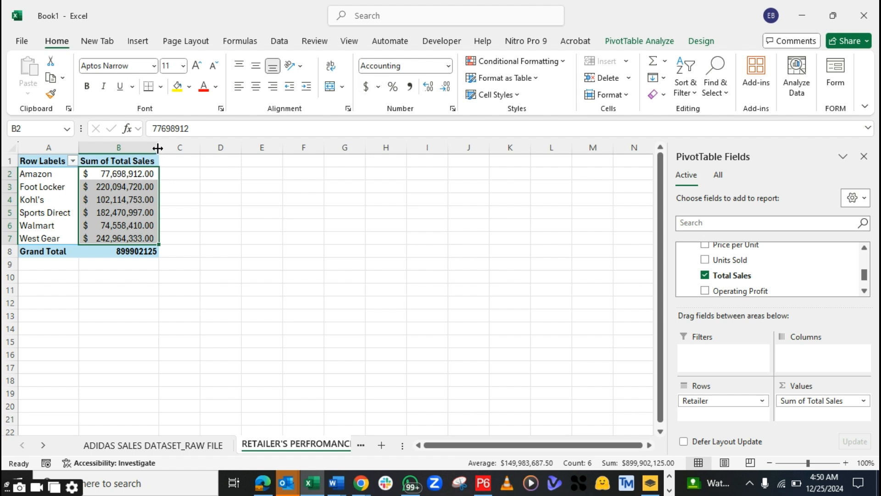
drag(159, 148, 170, 148)
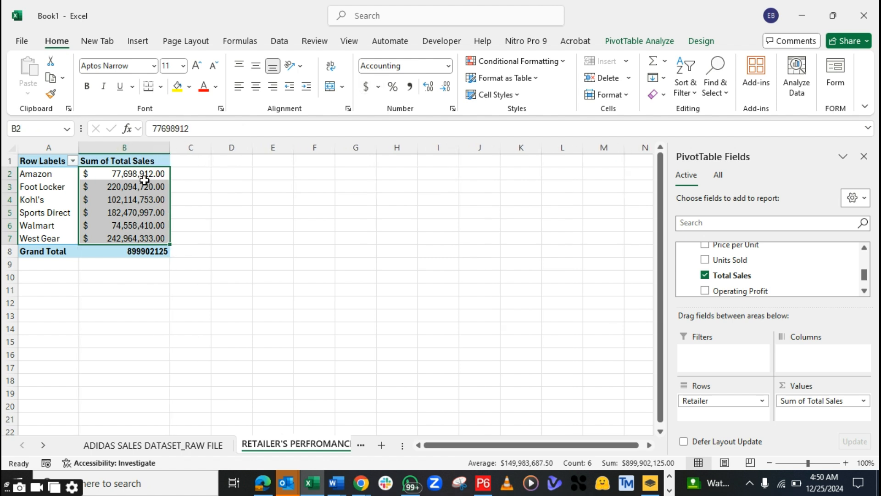
click(242, 215)
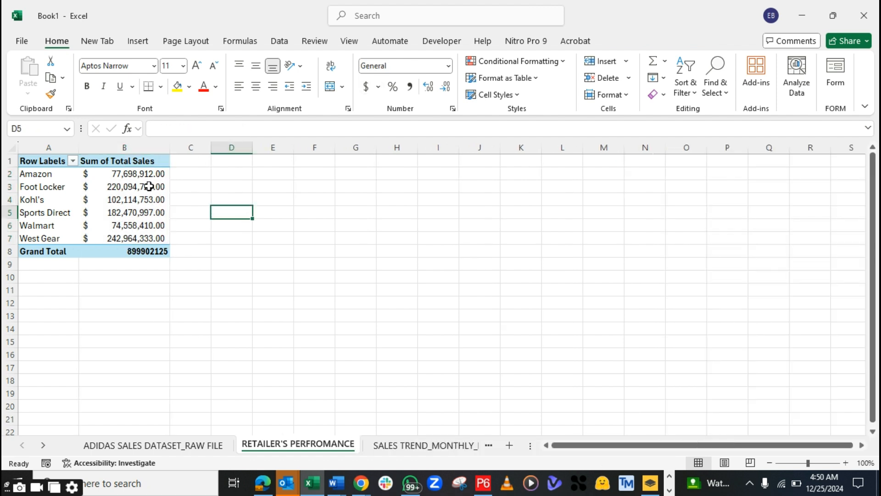
Examine the total sales of each retailer and the grand total in the PivotTable.
click(109, 181)
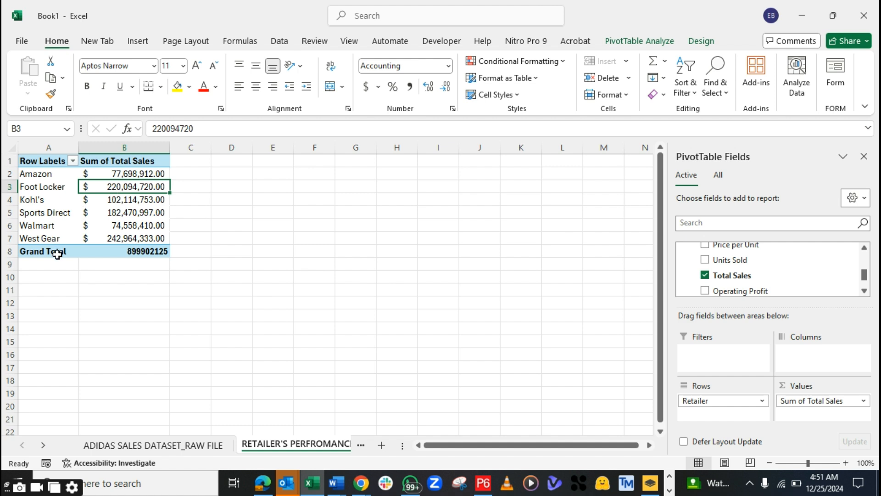
click(126, 239)
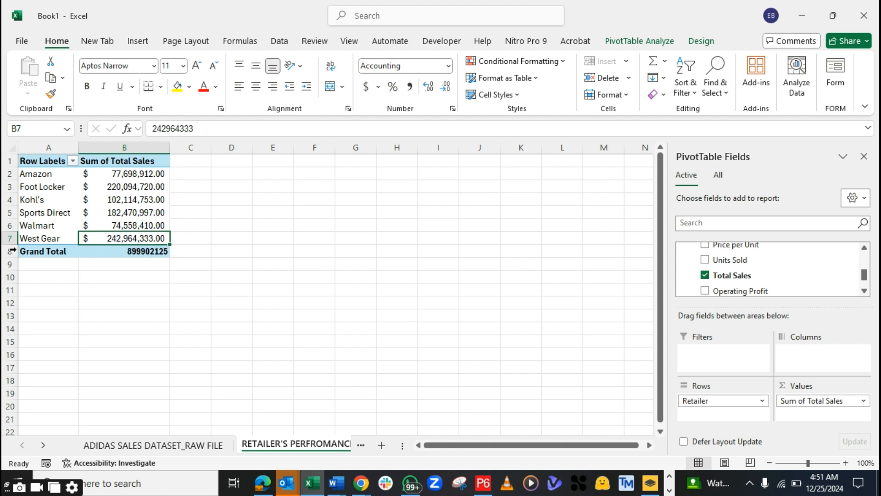
mouse_move(95, 236)
click(56, 165)
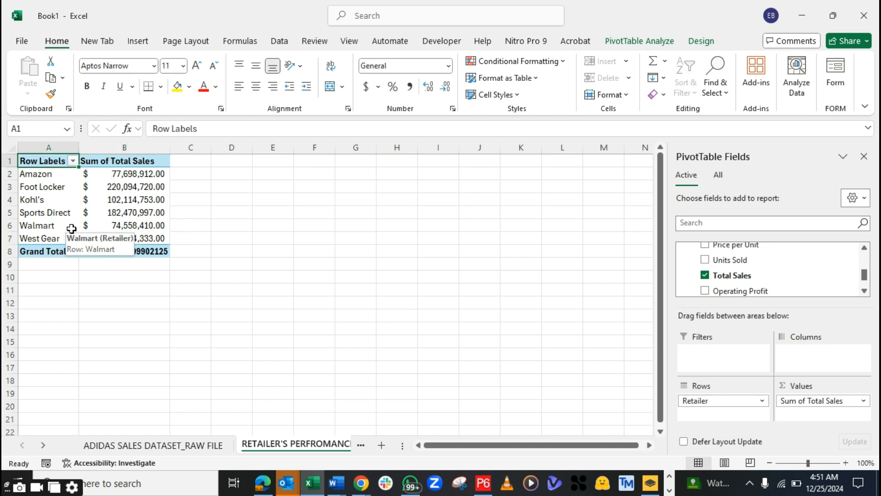
click(97, 252)
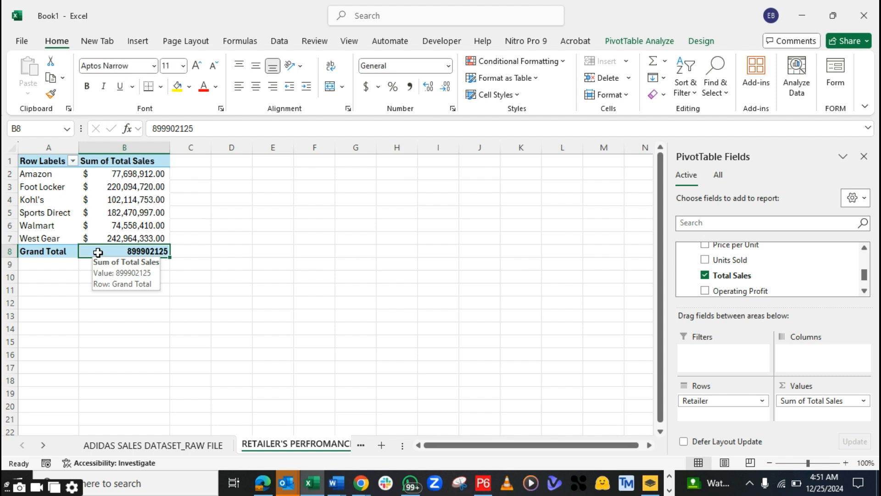
click(139, 161)
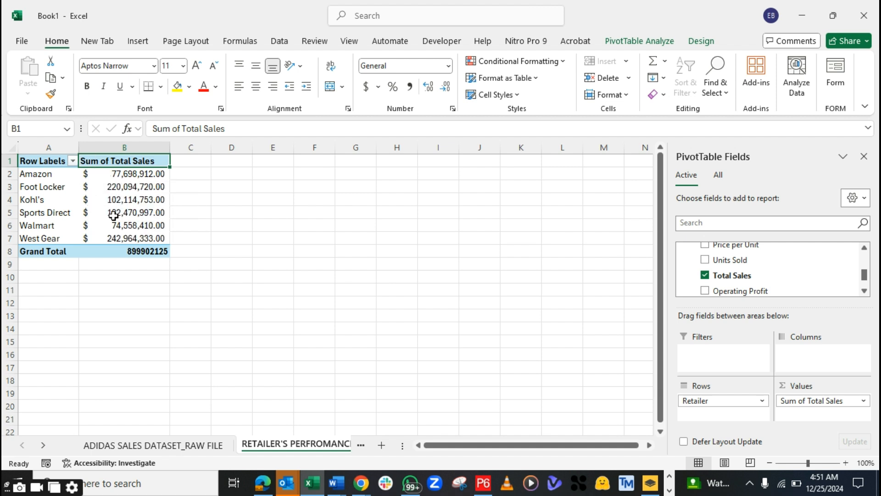
click(100, 175)
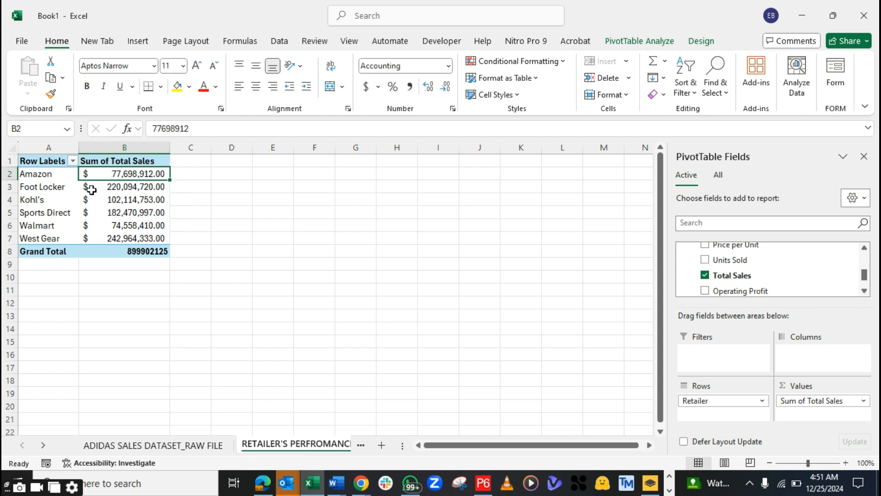
mouse_move(91, 192)
mouse_move(102, 240)
Sort the PivotTable's retailers in ascending order by Sum of Total Sales.
click(73, 161)
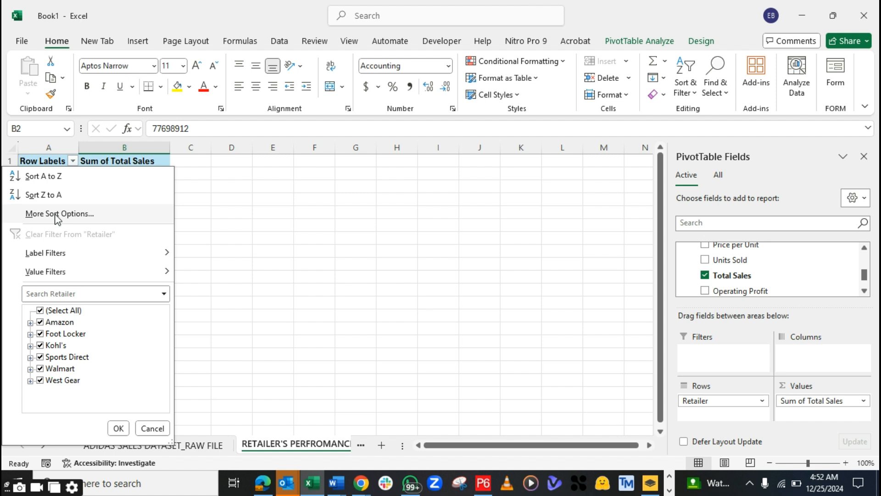
click(57, 217)
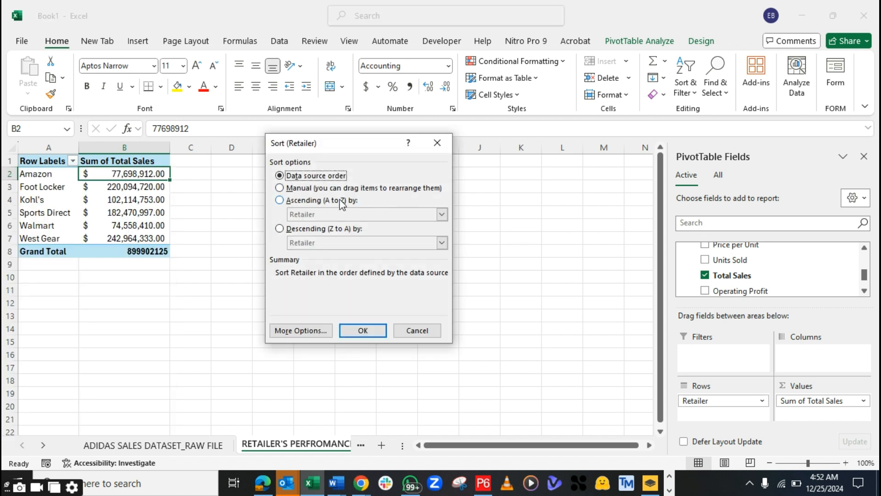
click(280, 201)
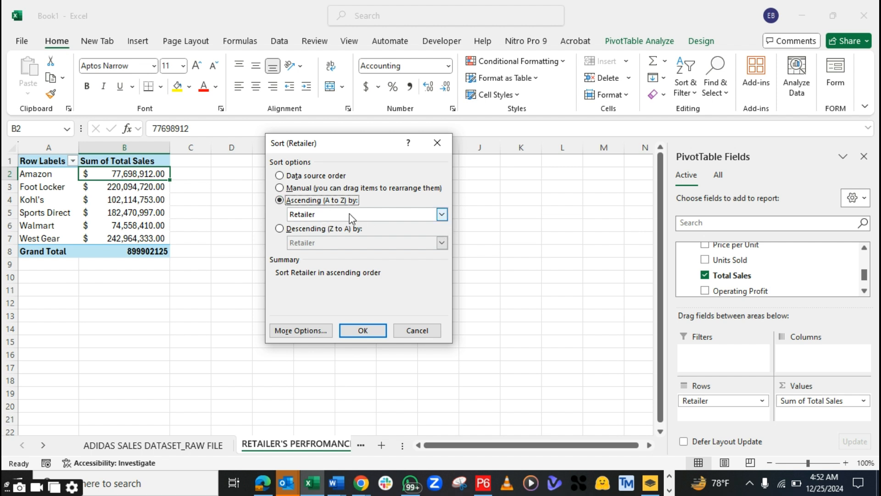
click(441, 214)
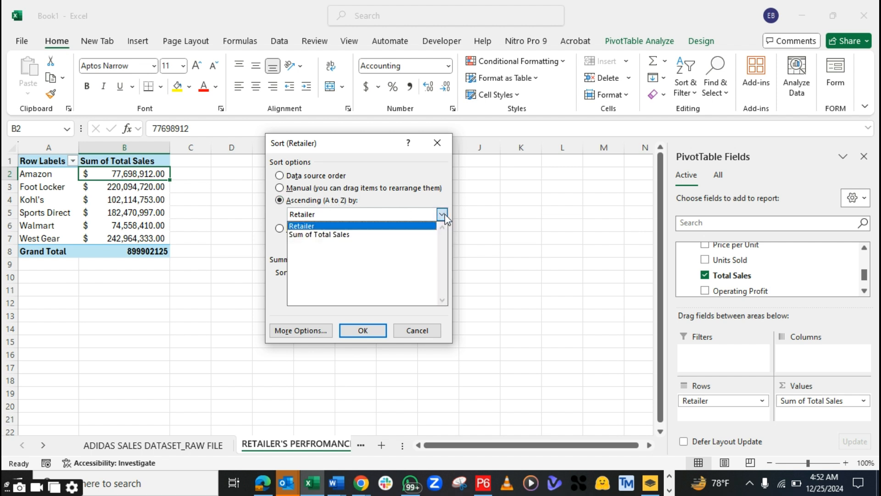
click(368, 235)
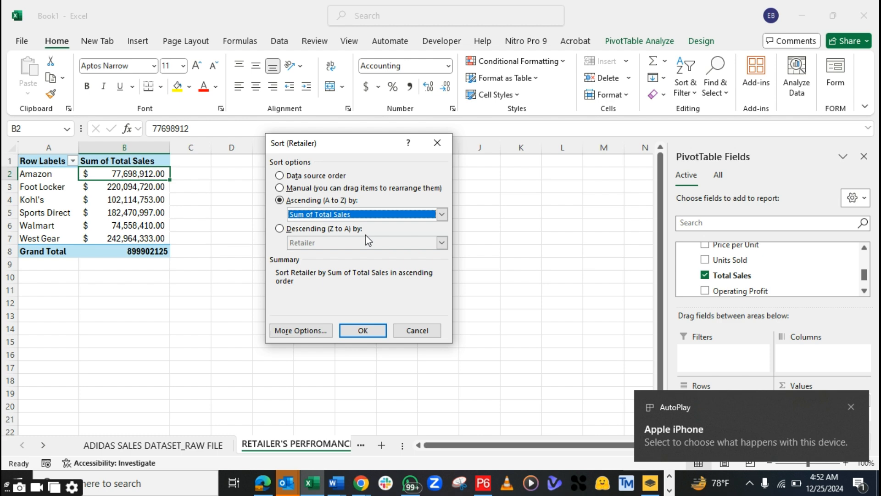
click(357, 331)
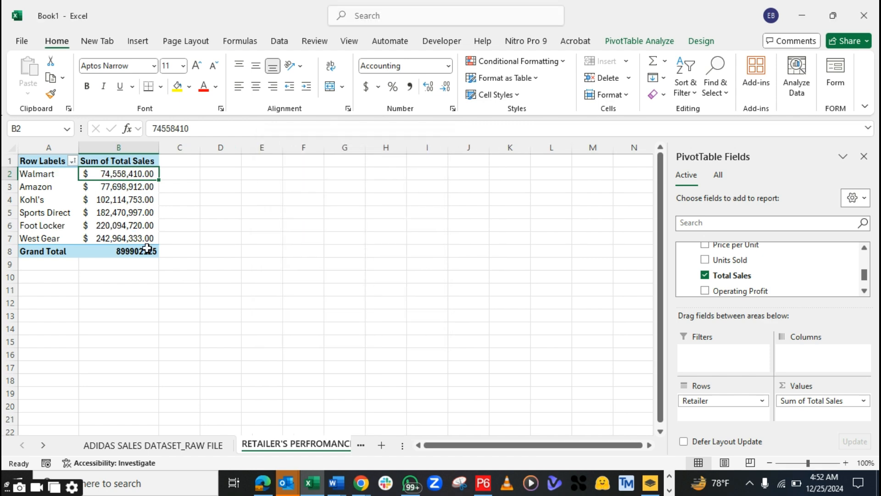
Sort the PivotTable's retailers in descending order by Sum of Total Sales and review the top three retailers.
mouse_move(106, 190)
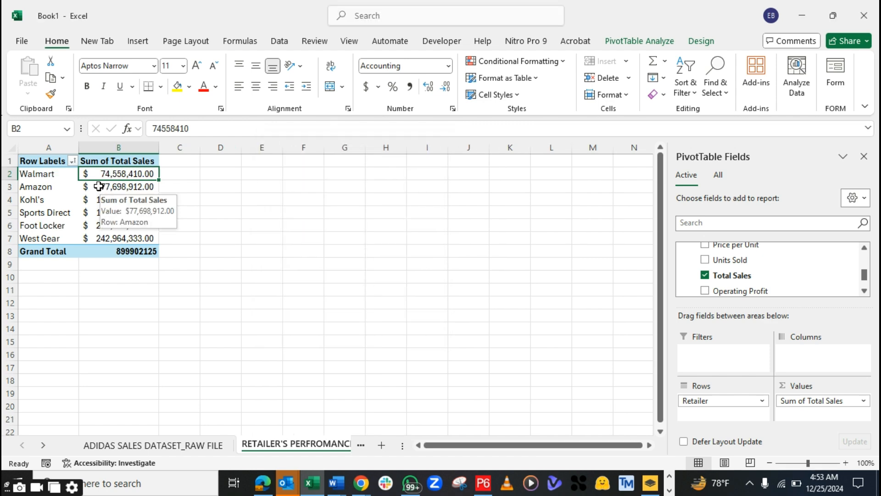
mouse_move(96, 171)
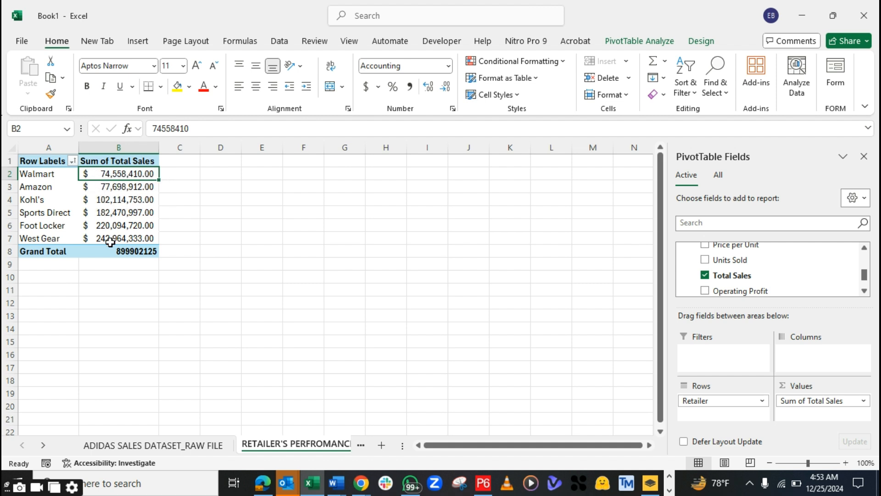
mouse_move(110, 241)
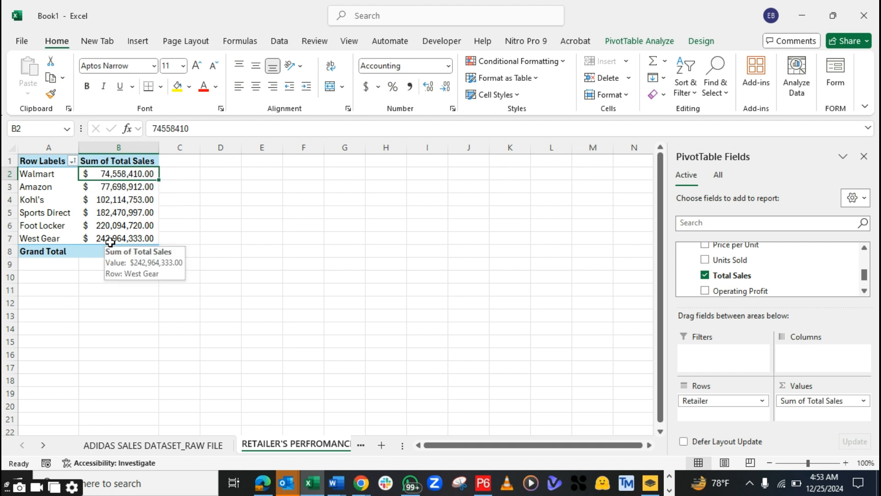
click(73, 160)
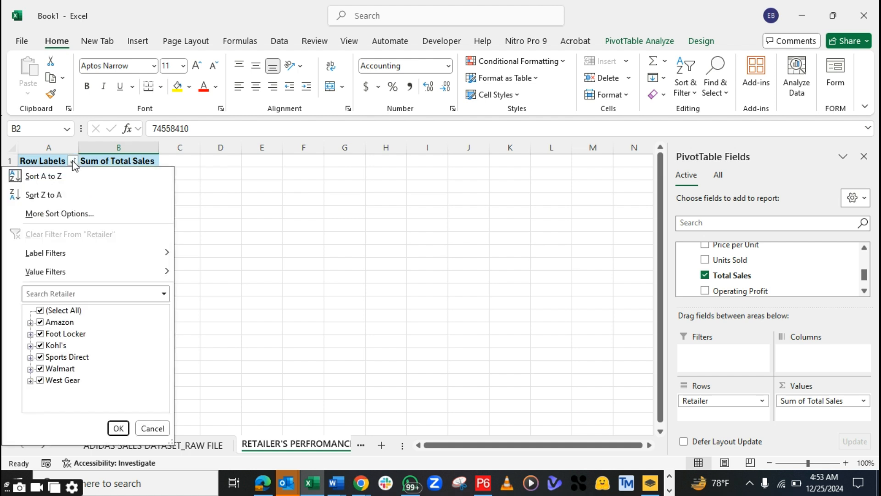
click(60, 213)
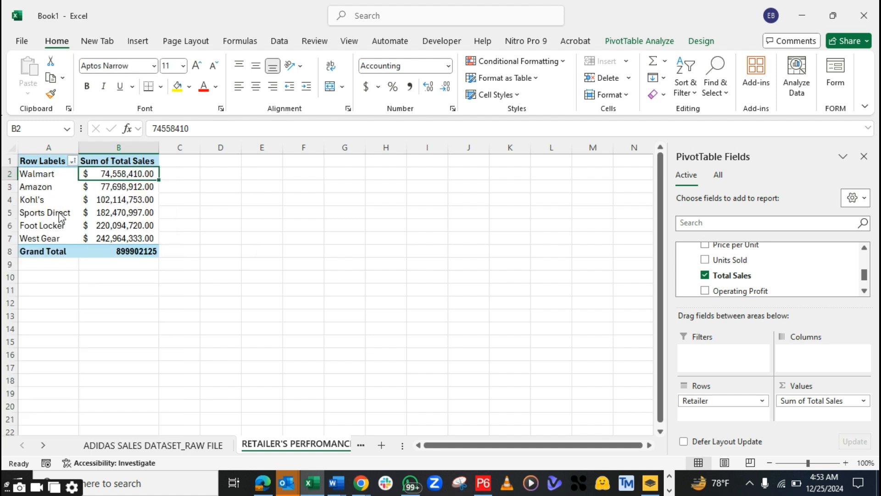
click(278, 229)
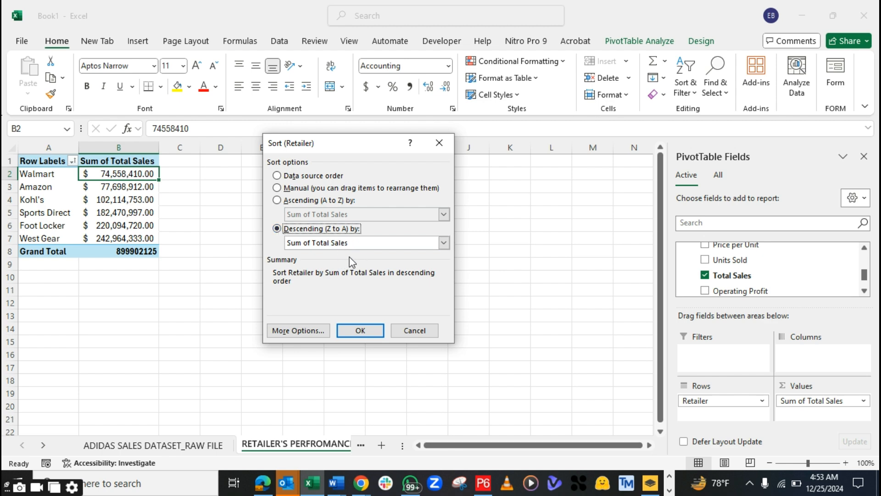
click(361, 331)
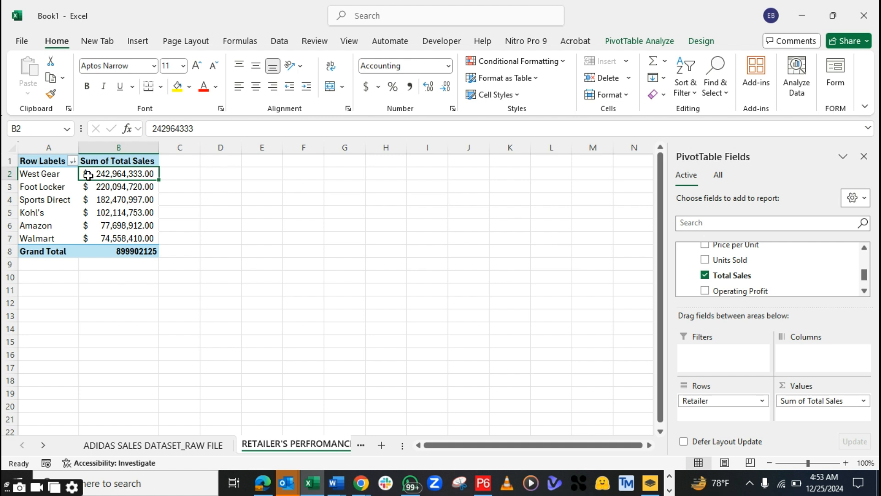
click(43, 169)
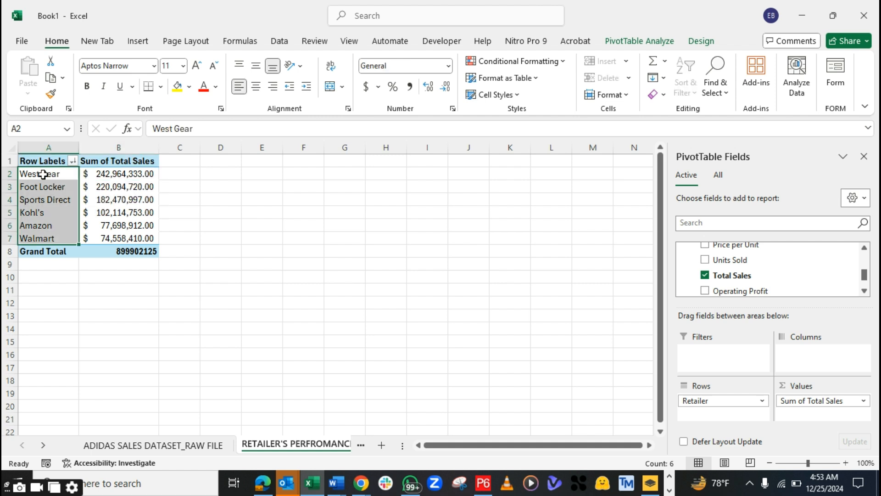
click(28, 189)
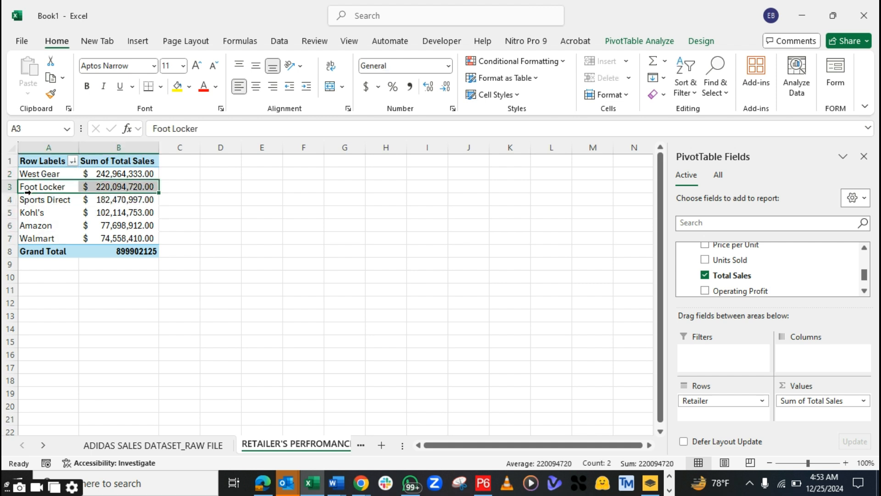
click(30, 200)
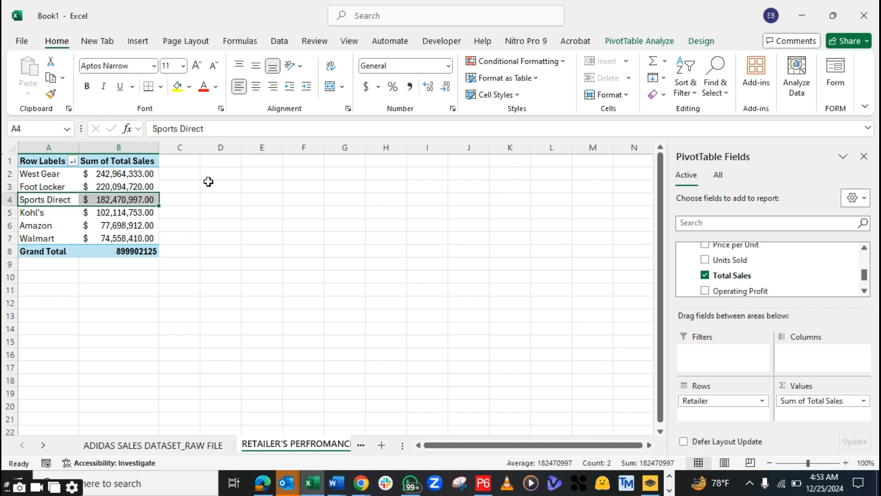
Insert a blank row above the PivotTable's header row.
click(192, 161)
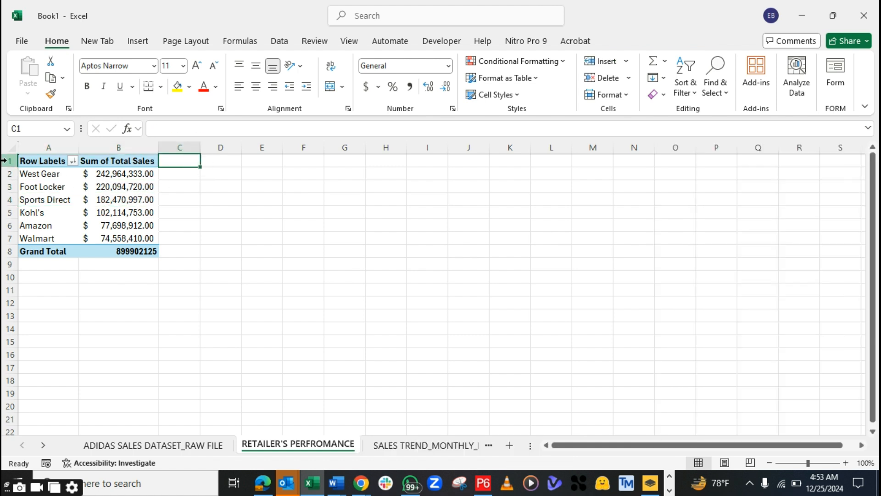
click(5, 160)
right_click(4, 161)
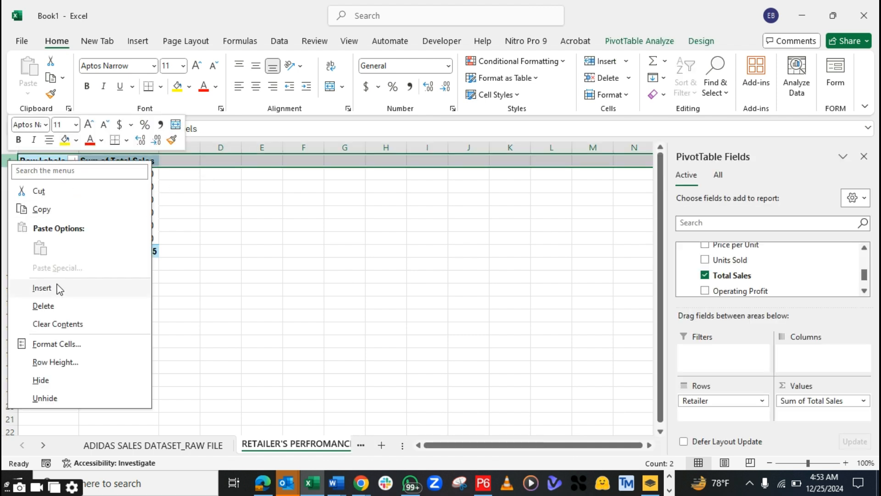
click(43, 288)
Enter the title "RETAILERS SALES PERFROMANCE BY REVENUE" in cell A1 above the PivotTable.
click(39, 162)
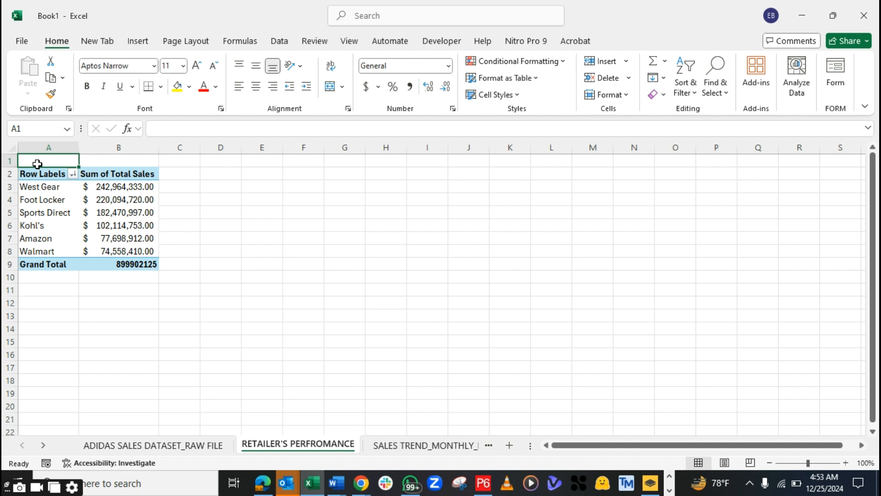
text(Sports Direct)
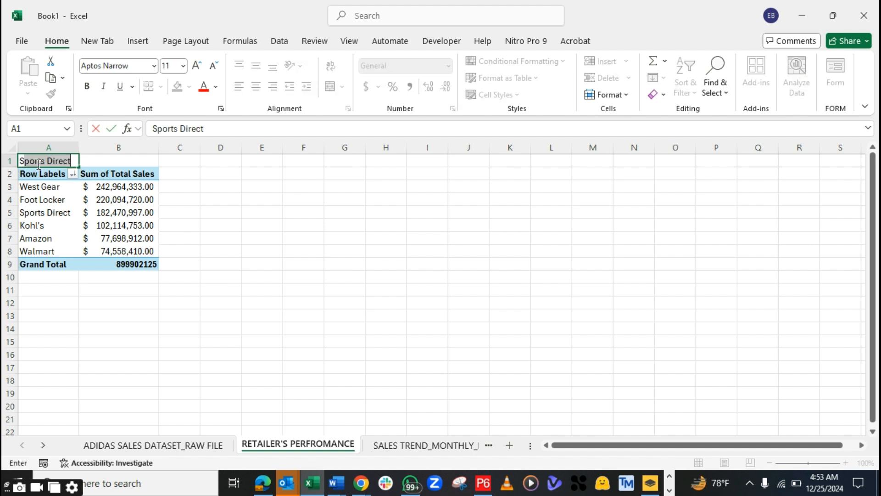
text(ALES)
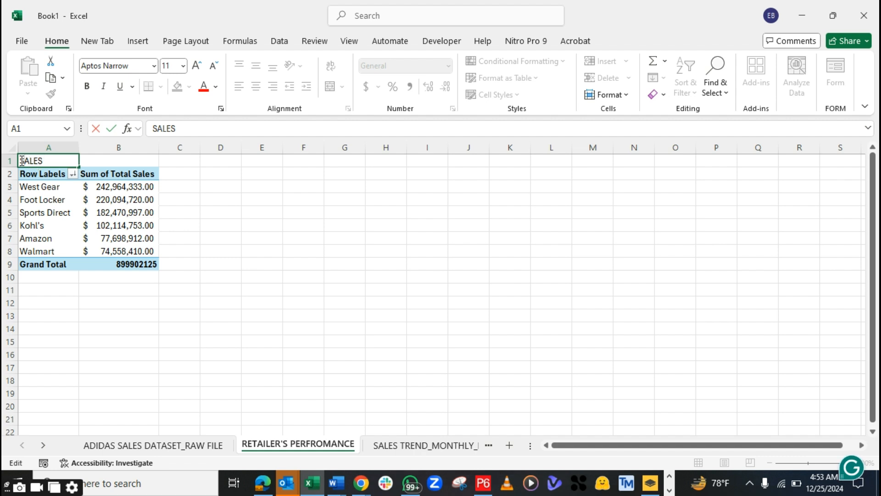
text(RETAILER)
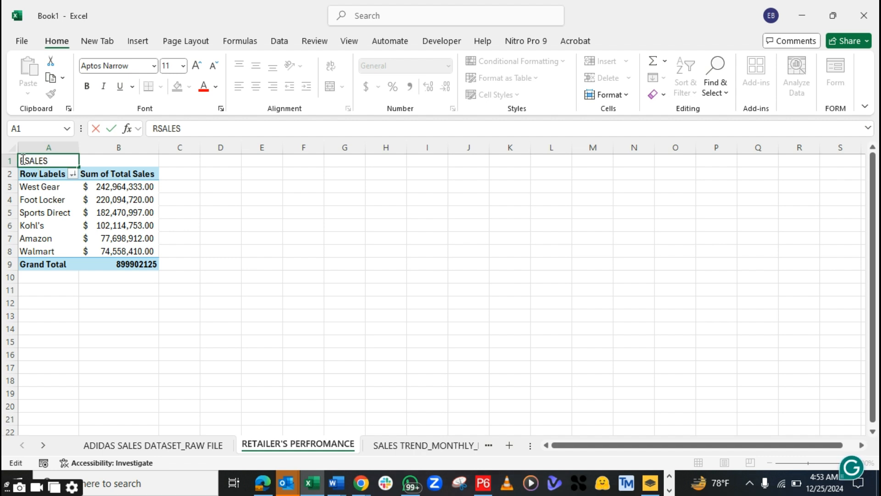
text(S)
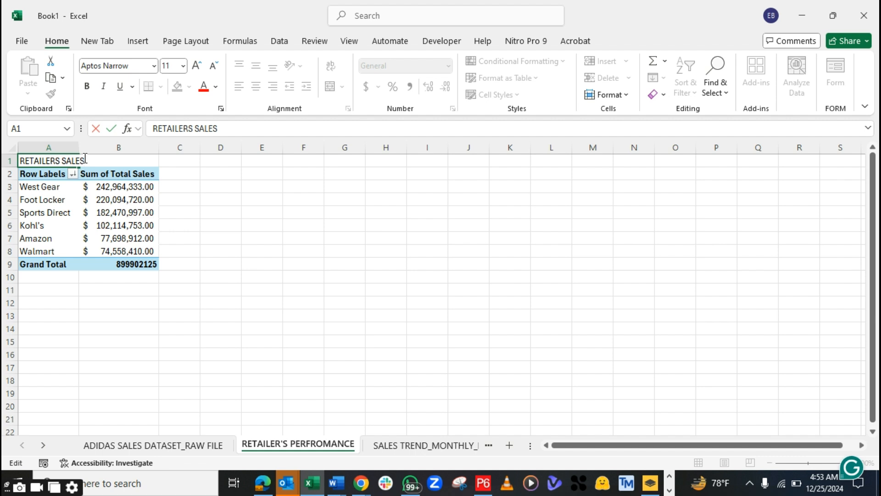
text(PERFROMANCE)
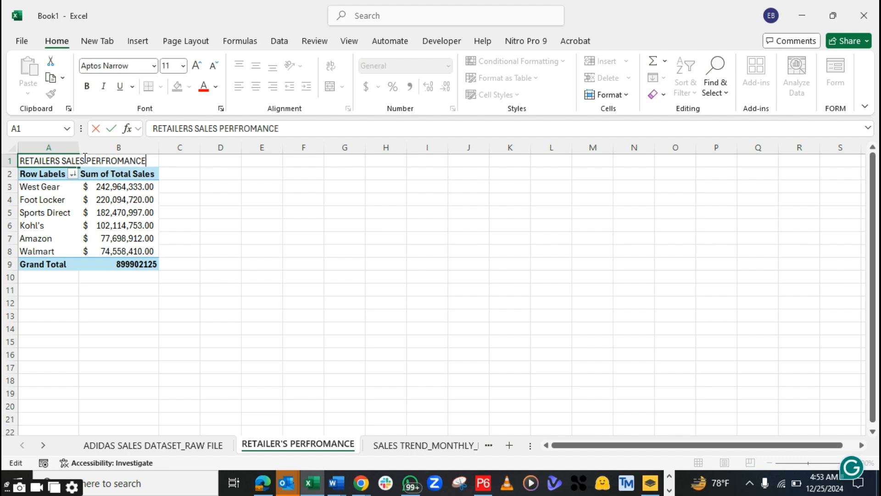
text( BY R)
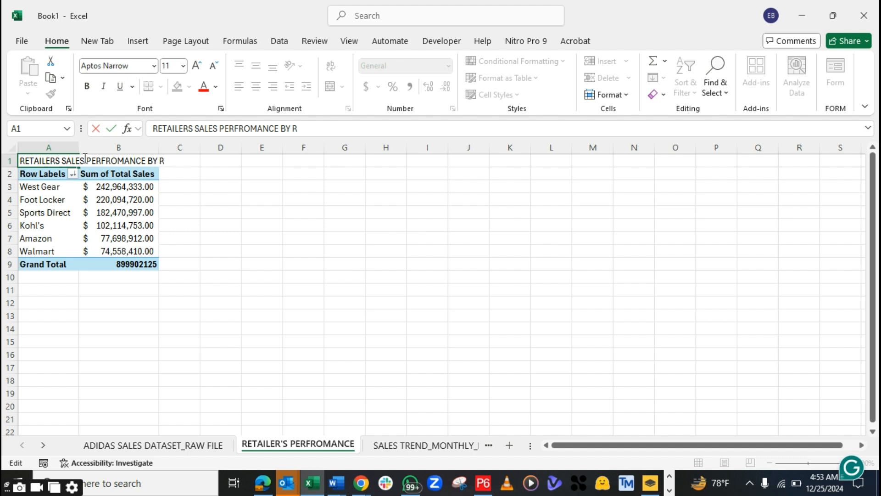
text(EVENUE)
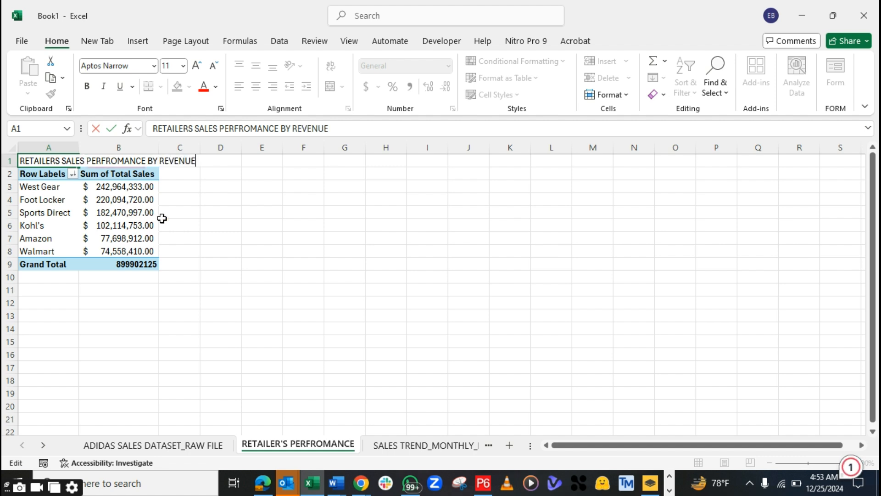
click(224, 236)
Correct the misspelled word in the A1 title to "PERFORMANCE".
click(110, 161)
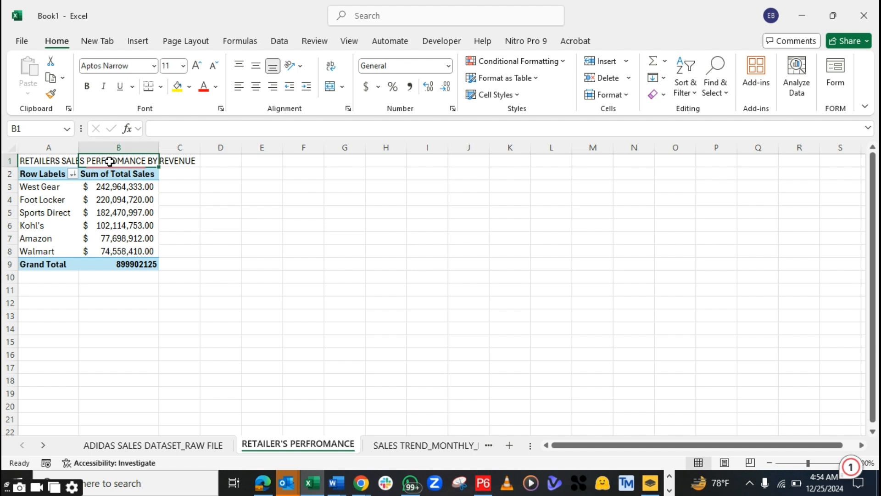
click(69, 161)
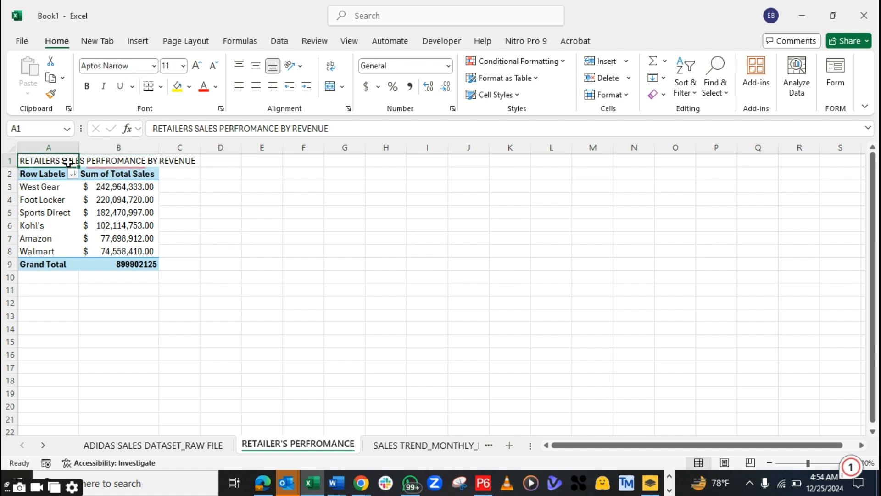
click(243, 128)
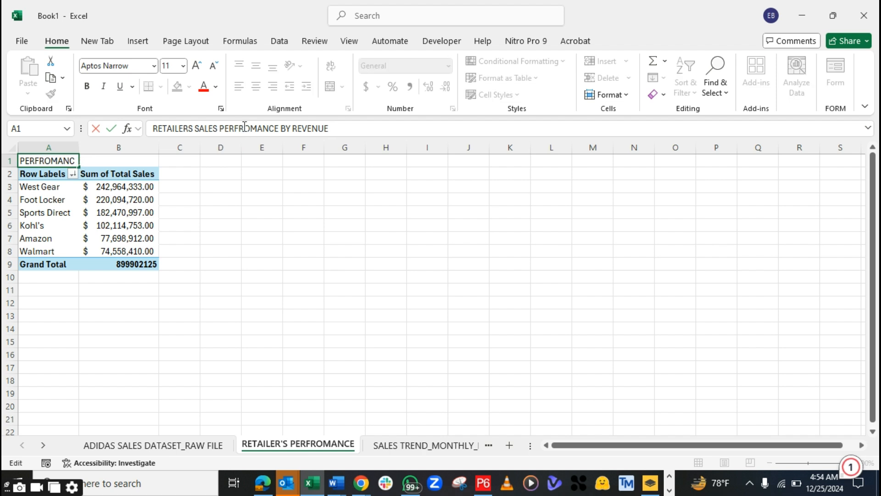
key(Delete)
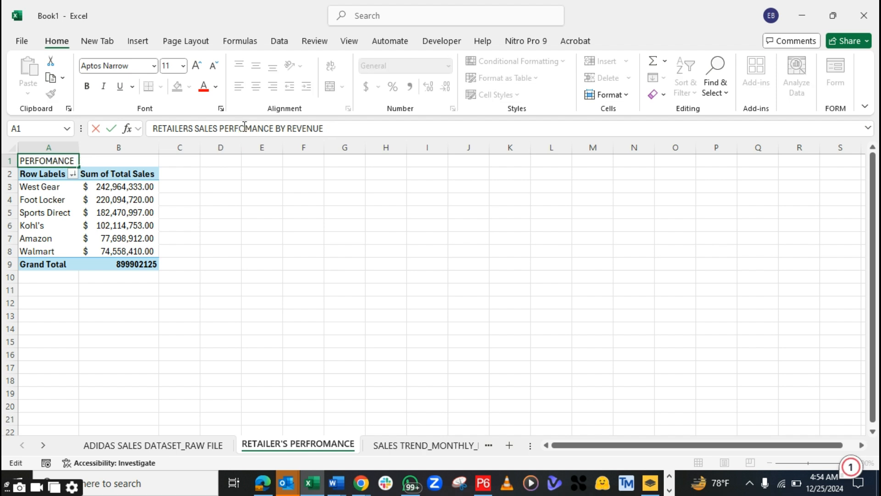
text(R)
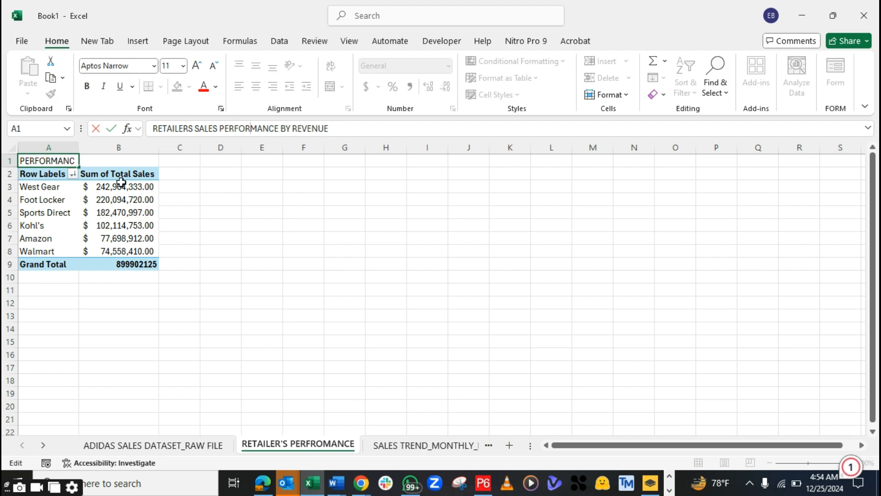
key(Tab)
Make the A1 title bold and increase the height of row 1.
click(48, 159)
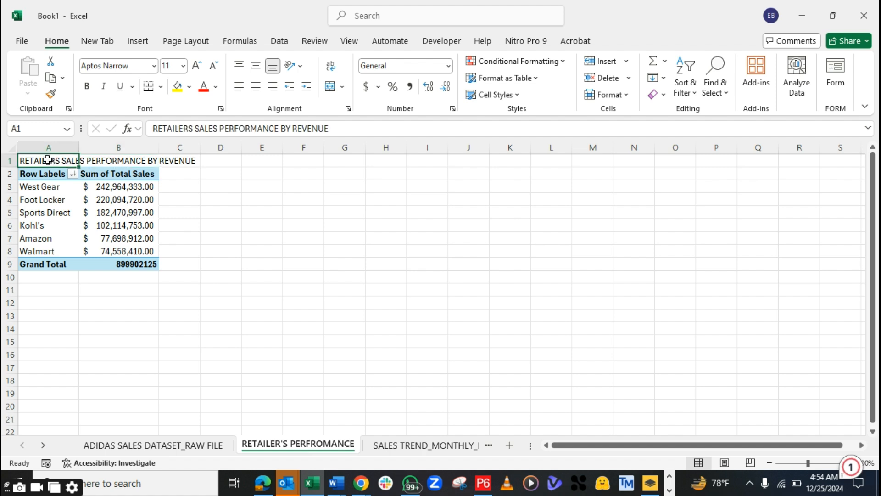
key(ctrl+b)
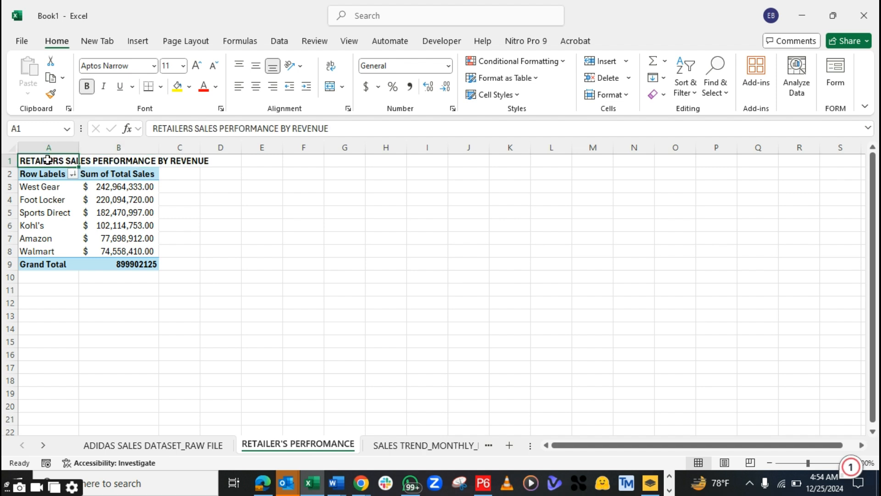
click(9, 161)
drag(10, 166, 10, 177)
click(194, 206)
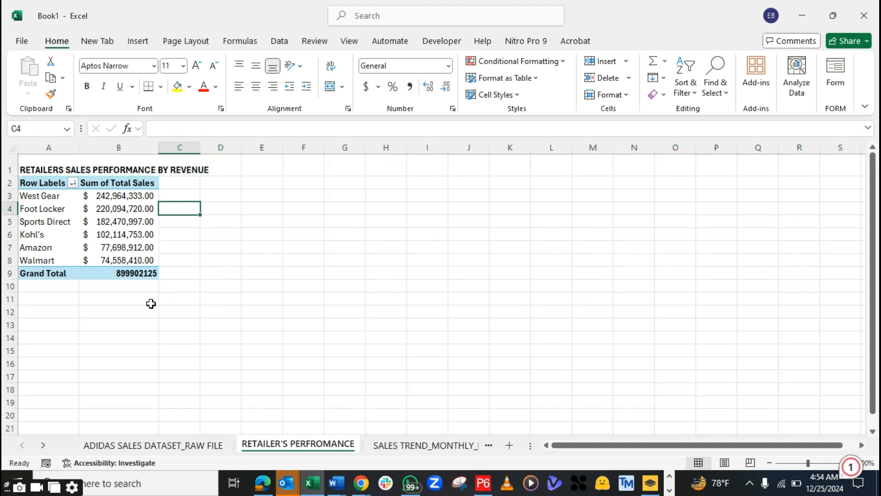
Examine the ranked retailers' total sales row by row, from the highest-selling retailer down to the third, and the PivotTable's source fields.
click(61, 216)
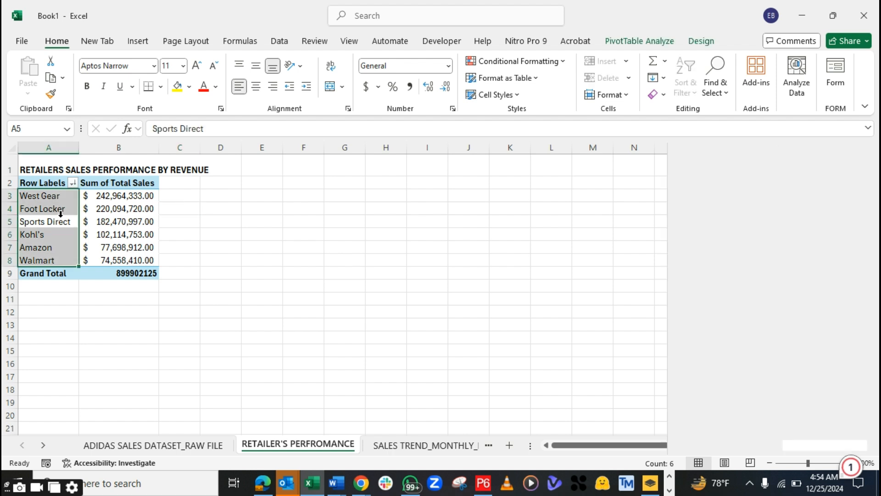
click(52, 183)
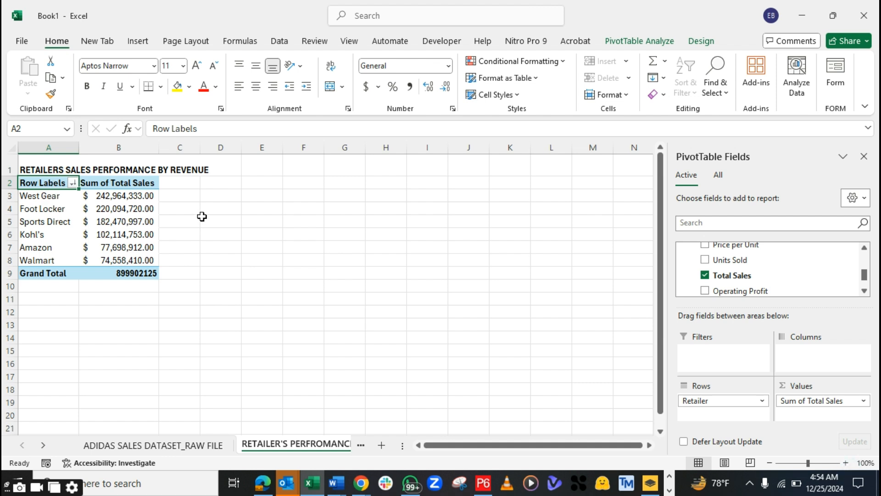
drag(865, 275, 866, 253)
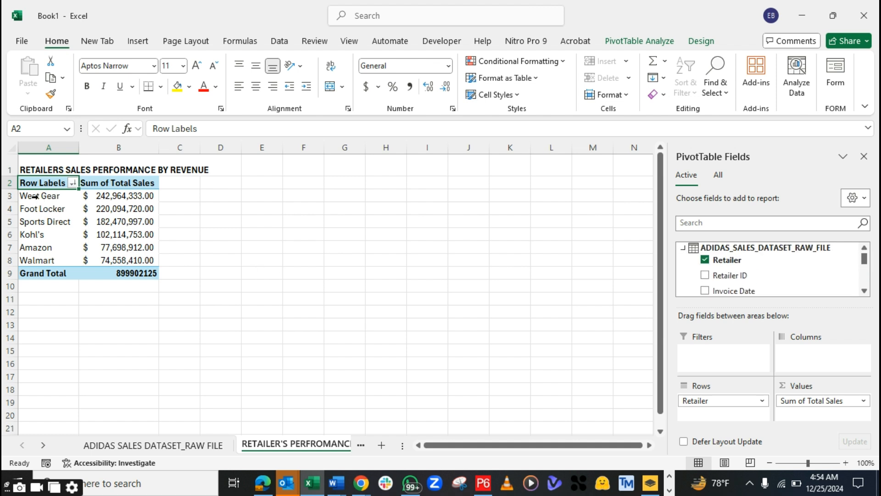
click(96, 197)
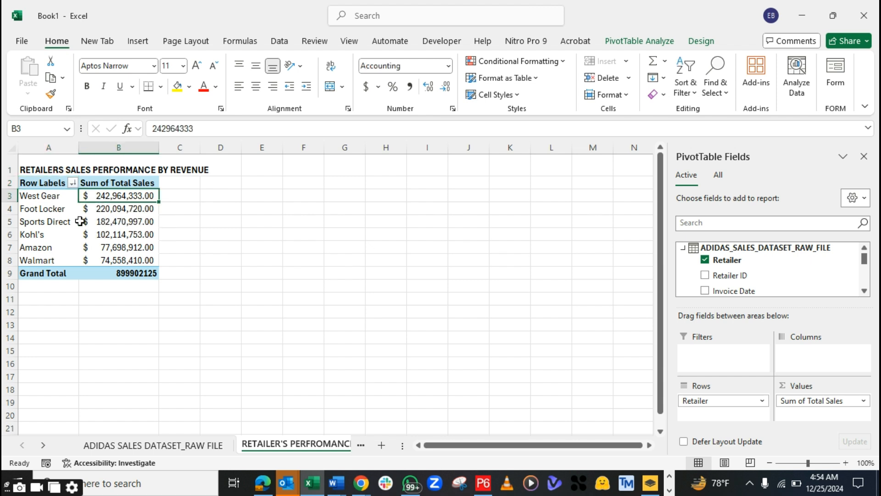
click(4, 196)
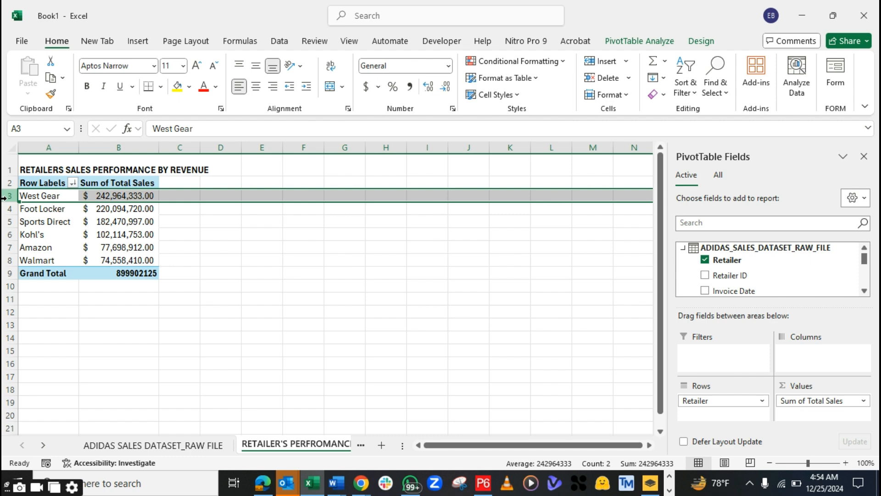
click(7, 208)
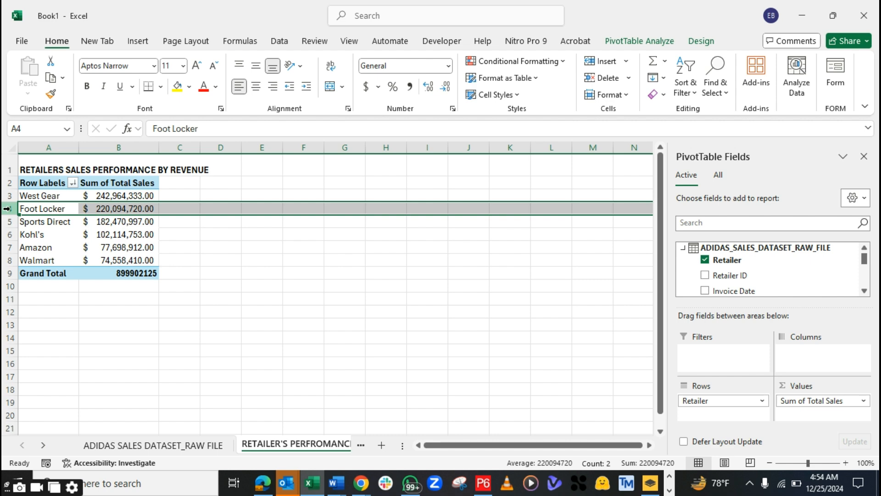
click(7, 221)
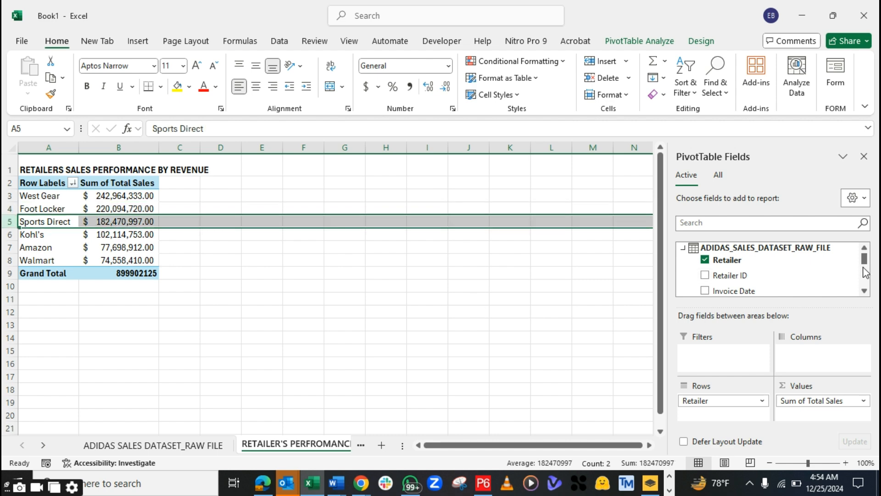
Examine the available PivotTable fields and the raw dataset's Price per Unit, Units Sold, Total Sales and Operating Profit columns.
drag(864, 258, 863, 284)
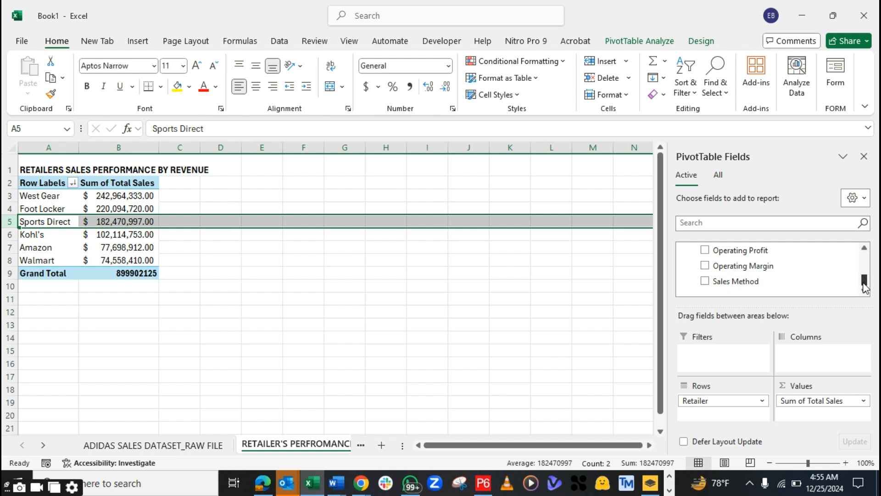
drag(865, 286, 865, 279)
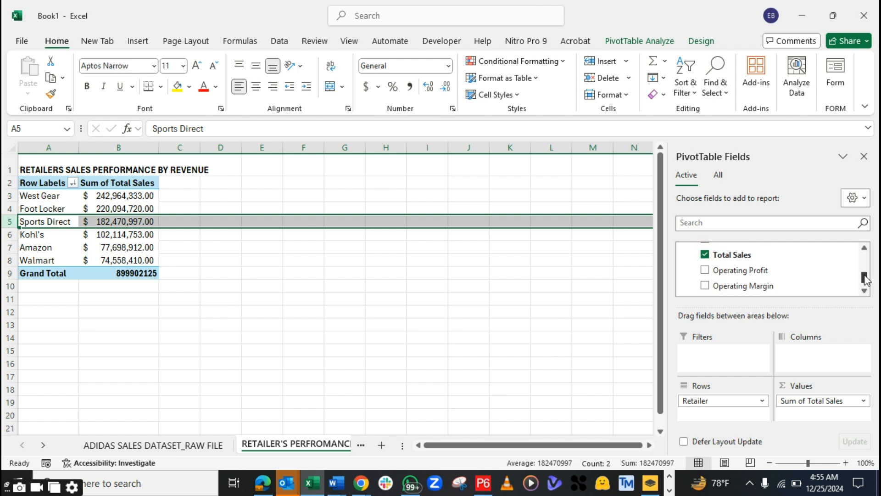
click(178, 452)
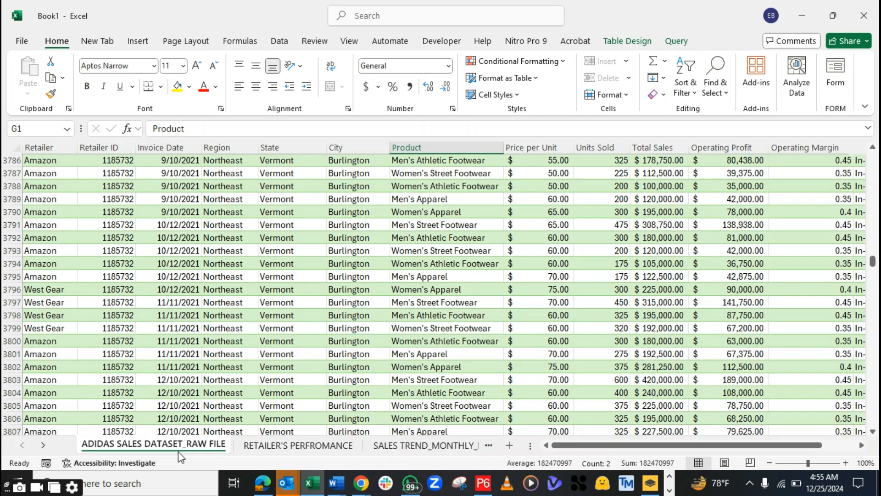
drag(591, 445, 633, 432)
click(440, 141)
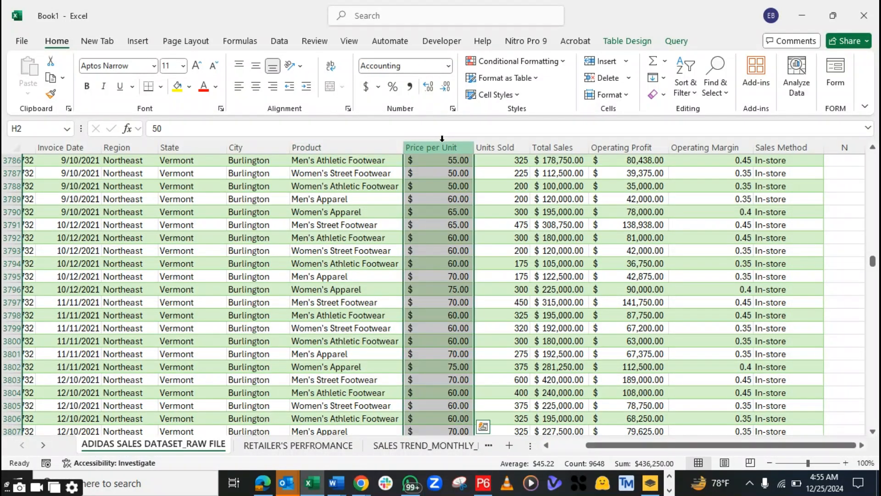
click(498, 140)
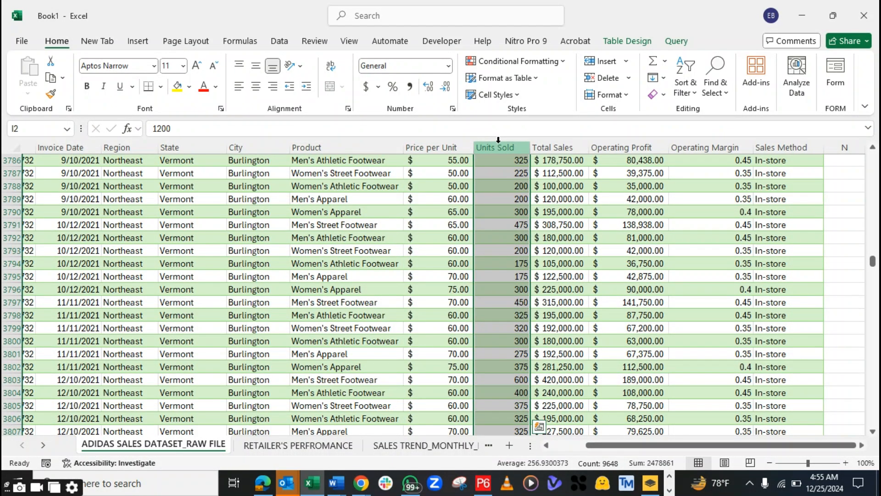
click(553, 143)
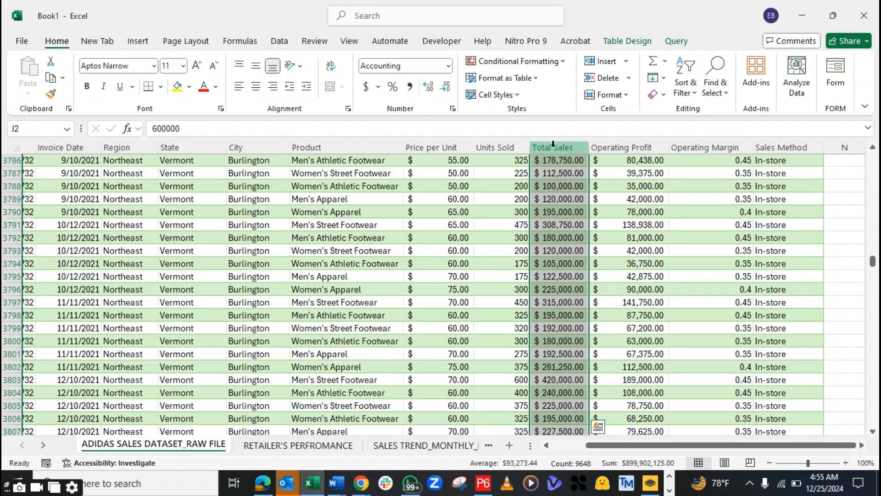
click(617, 144)
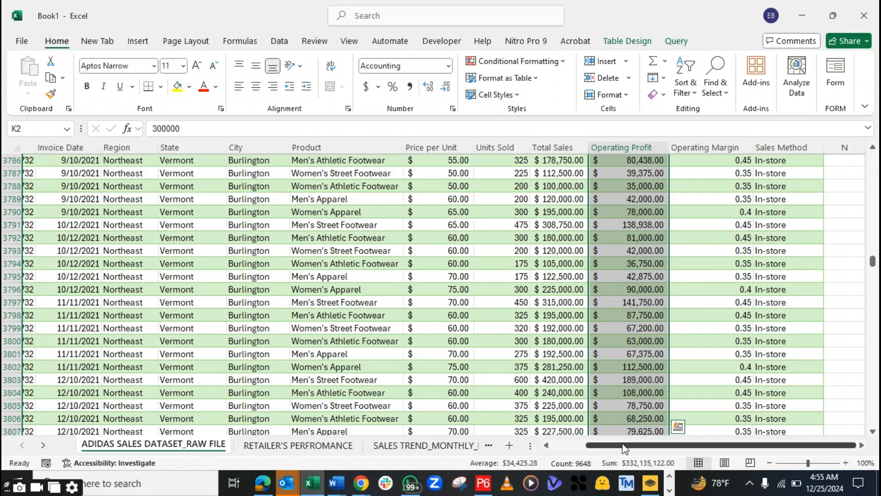
drag(622, 444, 654, 437)
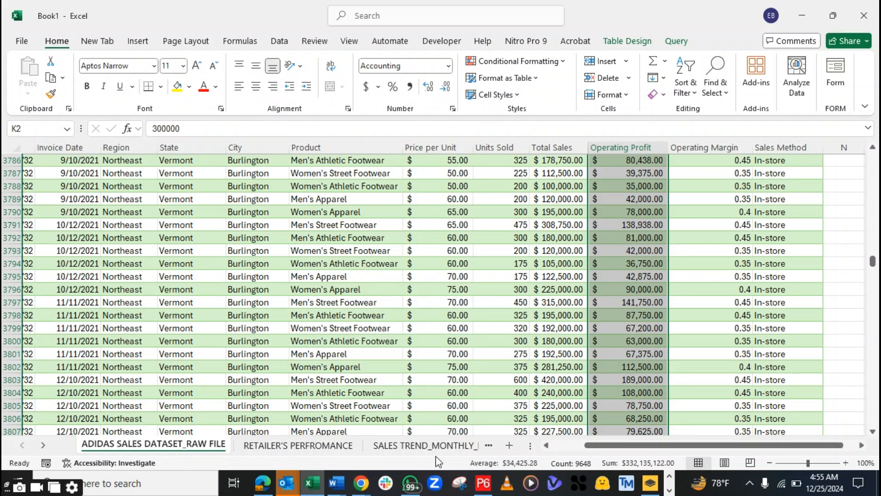
Remove the Grand Total row from the PivotTable on the retailers' performance sheet.
click(276, 446)
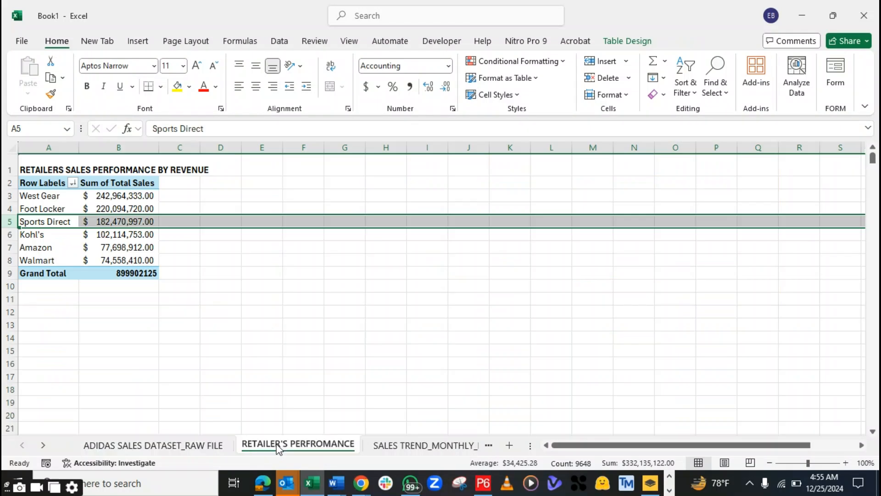
click(35, 181)
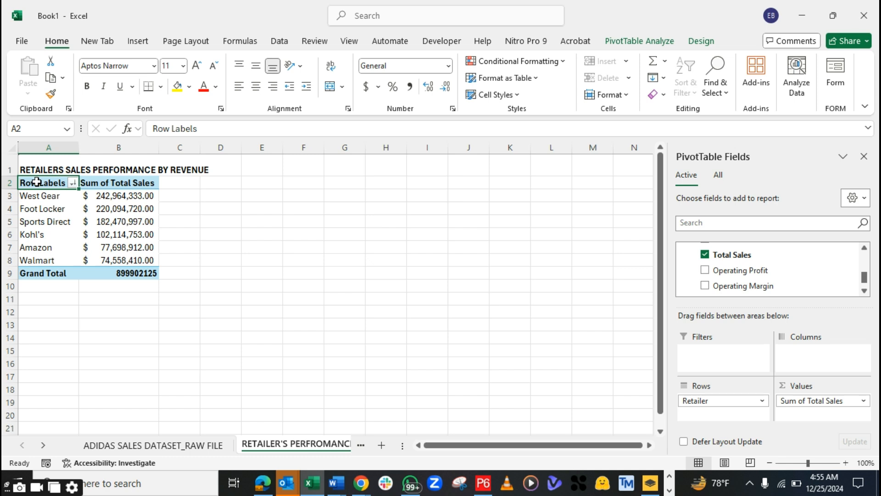
shift+click(102, 210)
drag(103, 211, 109, 270)
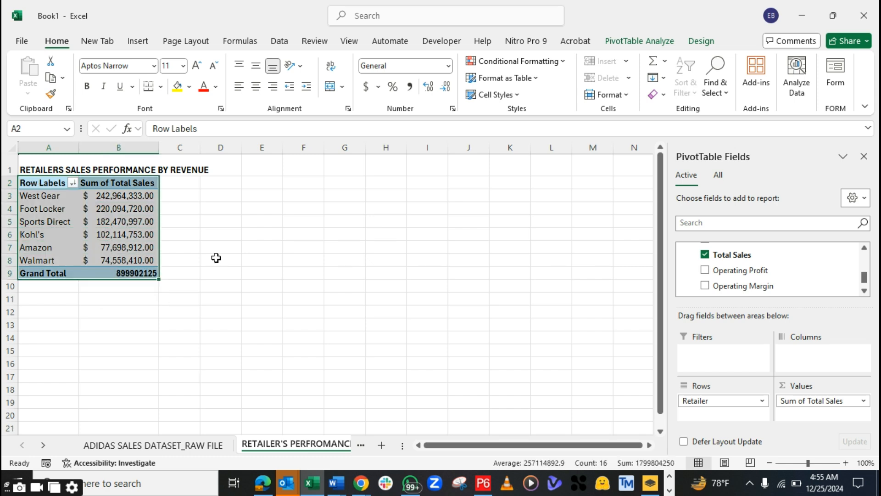
click(52, 276)
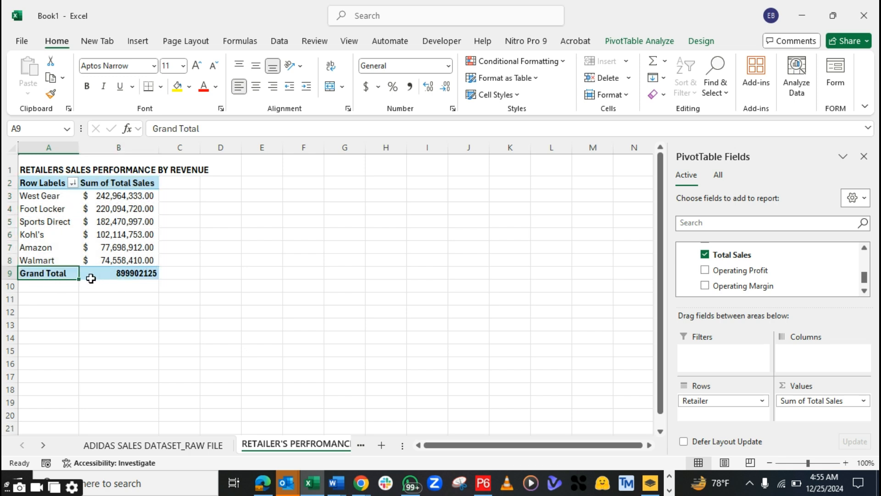
right_click(44, 273)
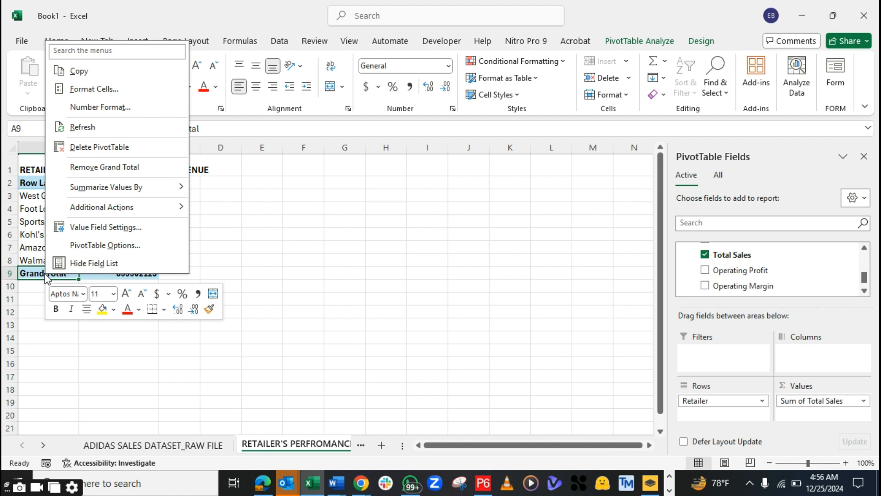
click(107, 168)
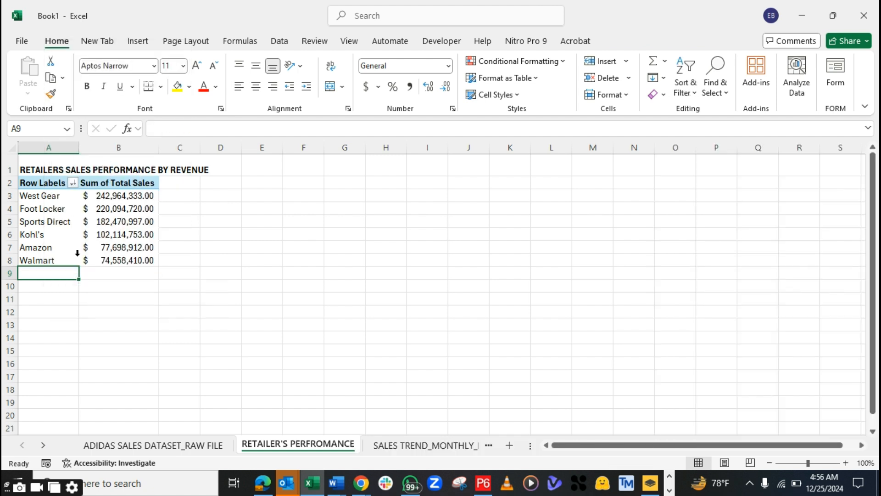
click(97, 299)
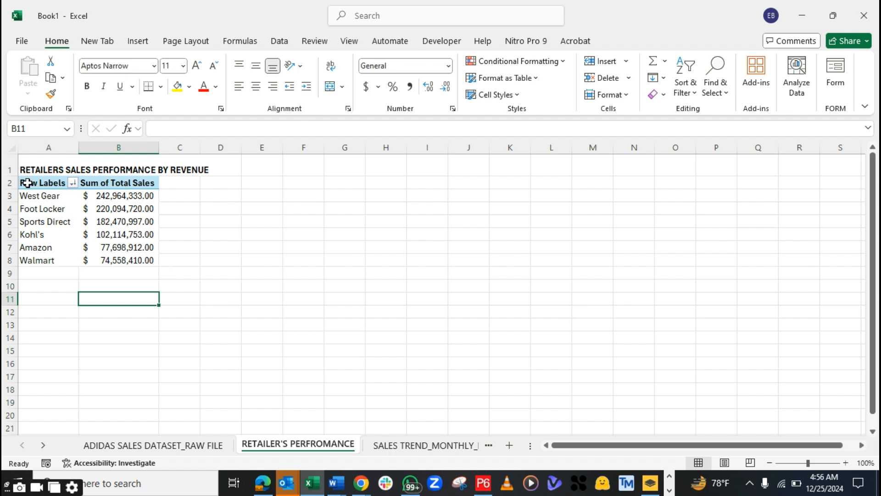
Copy the whole total sales PivotTable in A2:B8 and paste the duplicate at cell A12.
drag(27, 183, 115, 259)
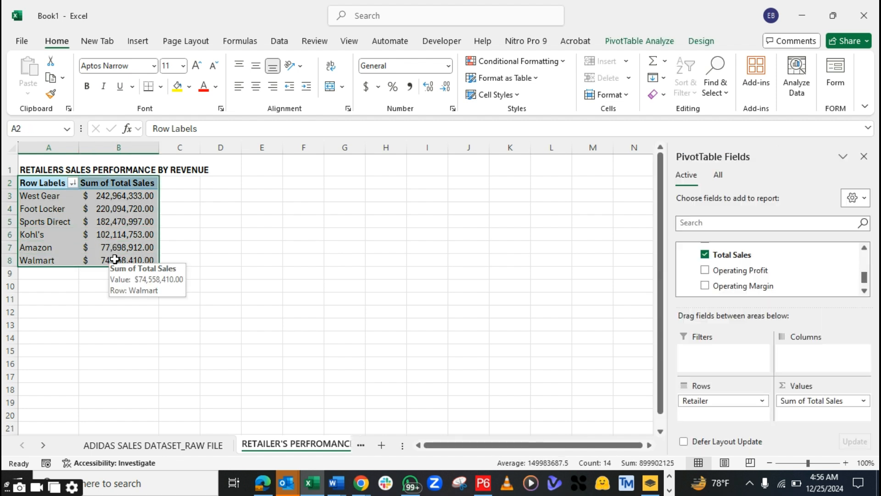
key(ctrl+c)
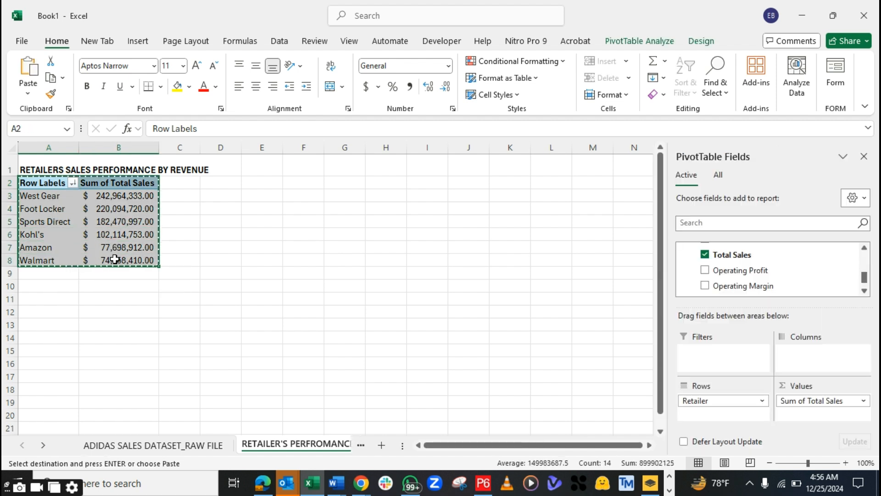
click(37, 311)
key(ctrl+v)
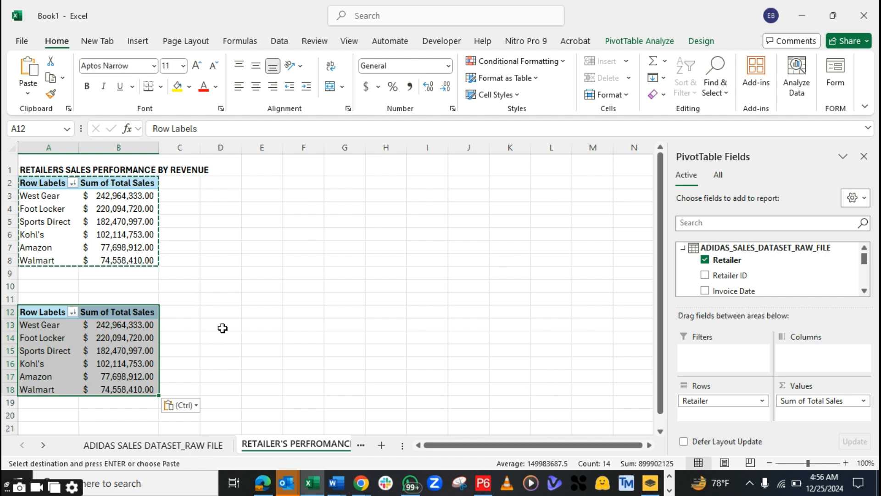
Enter the title "RETAILERS PERFORMANCE BY OPERATING PROFIT" in cell A11 above the copied PivotTable and make it bold.
click(44, 299)
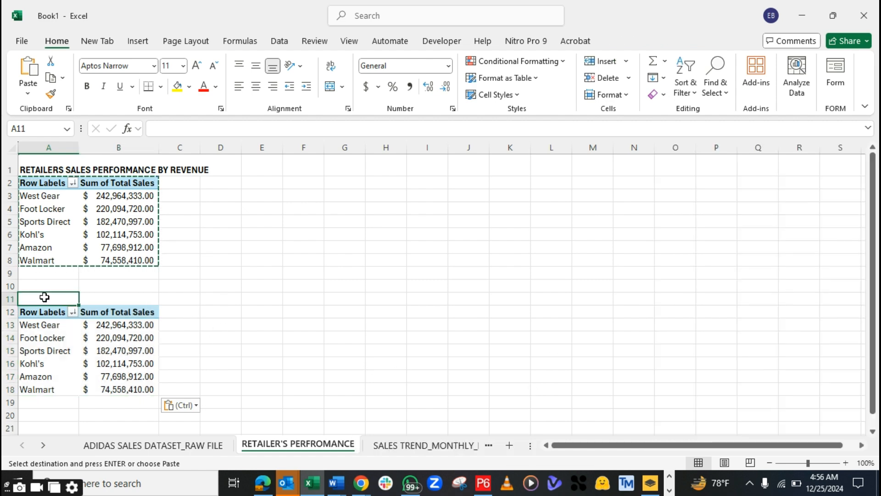
text(RETAILER)
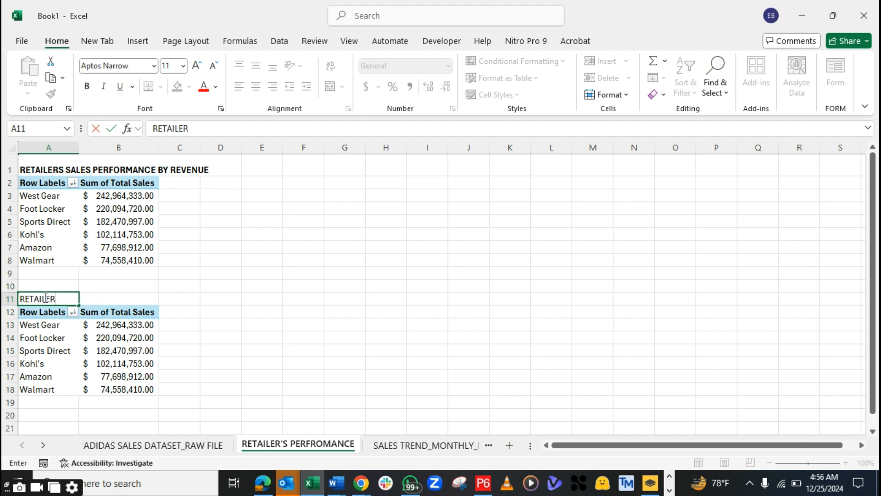
text(S SALES)
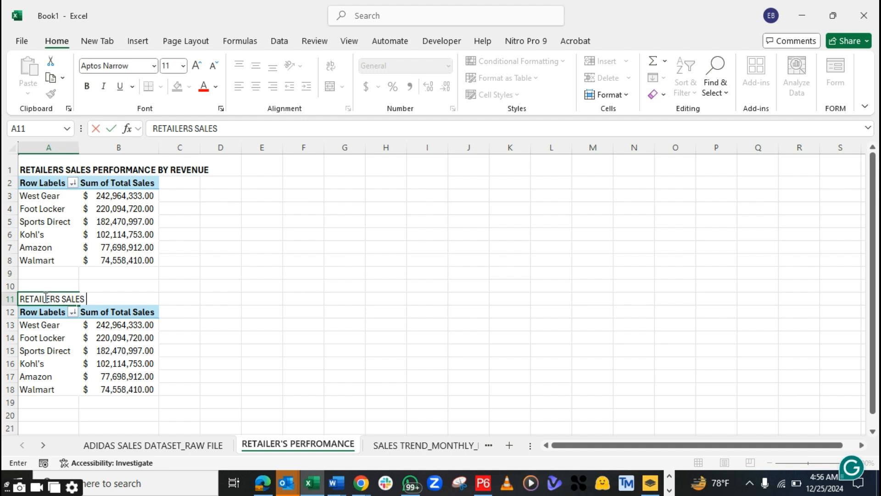
key(BackSpace)
key(BackSpace)
key(BackSpace)
key(BackSpace)
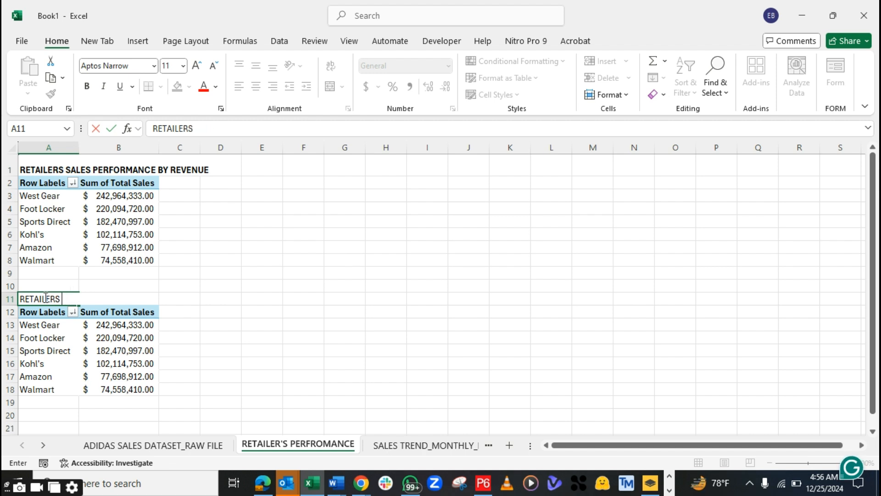
text(PERFORMANCE)
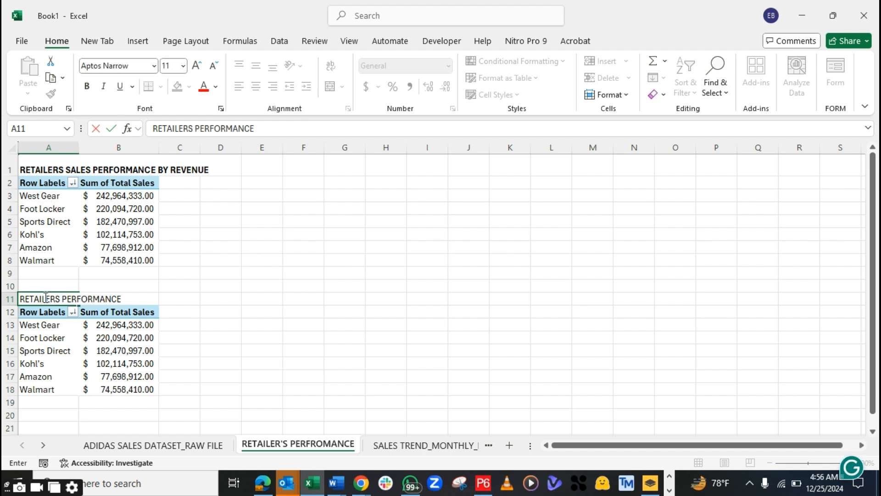
text( BY OPERATING PROF)
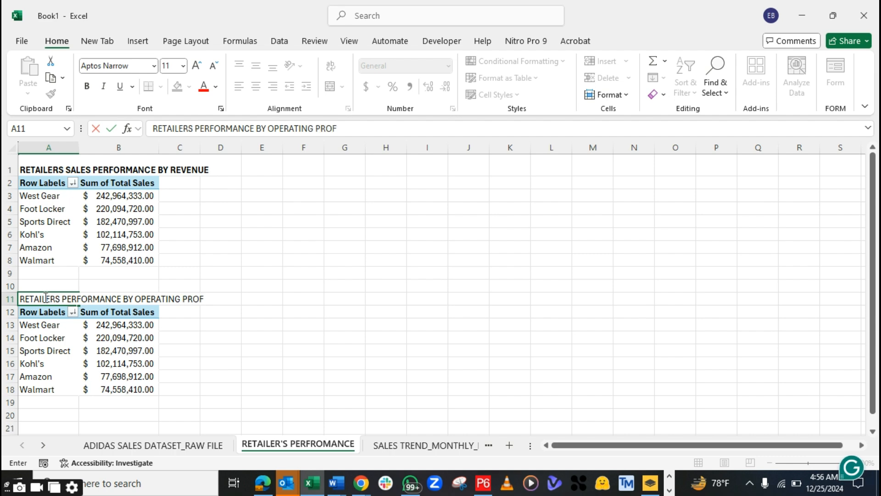
text(IT)
key(Return)
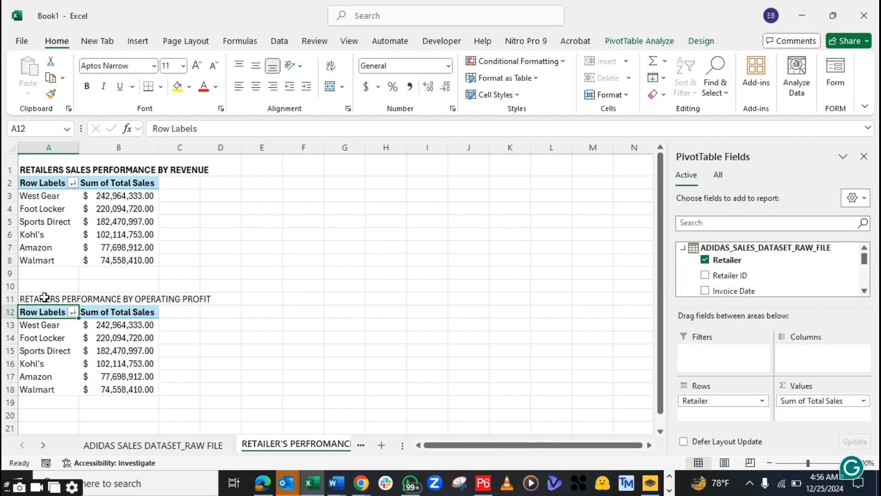
click(45, 298)
key(ctrl+b)
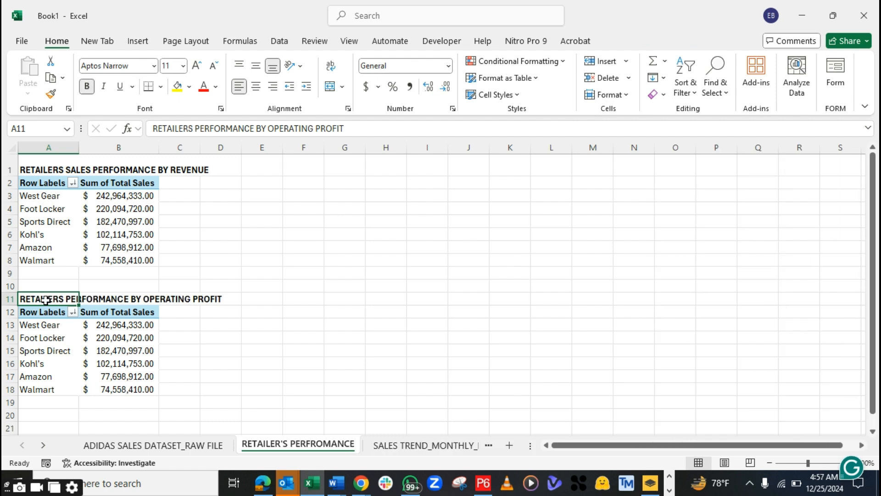
Replace Sum of Total Sales with Operating Profit as the values field of the copied PivotTable.
click(55, 340)
click(96, 335)
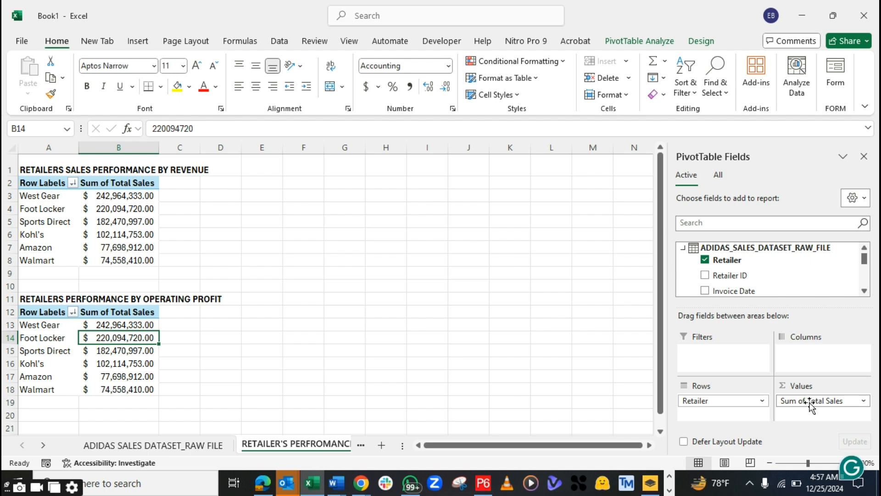
drag(811, 406, 771, 258)
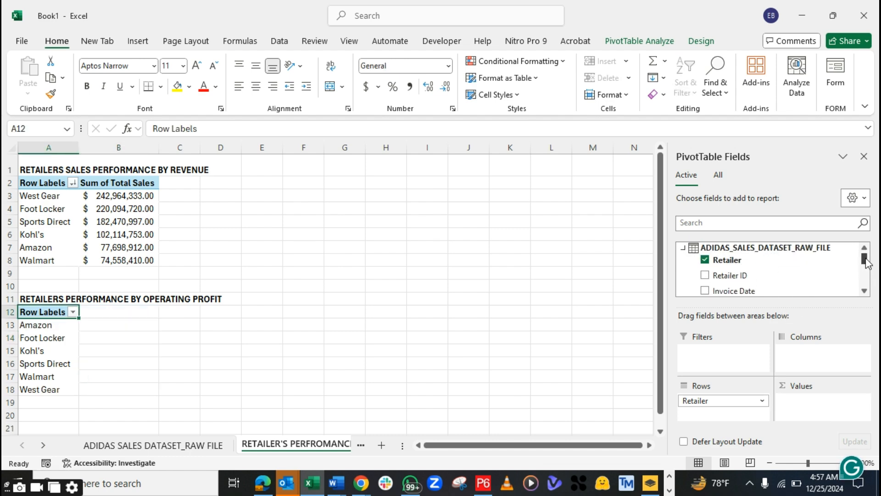
drag(865, 260, 865, 286)
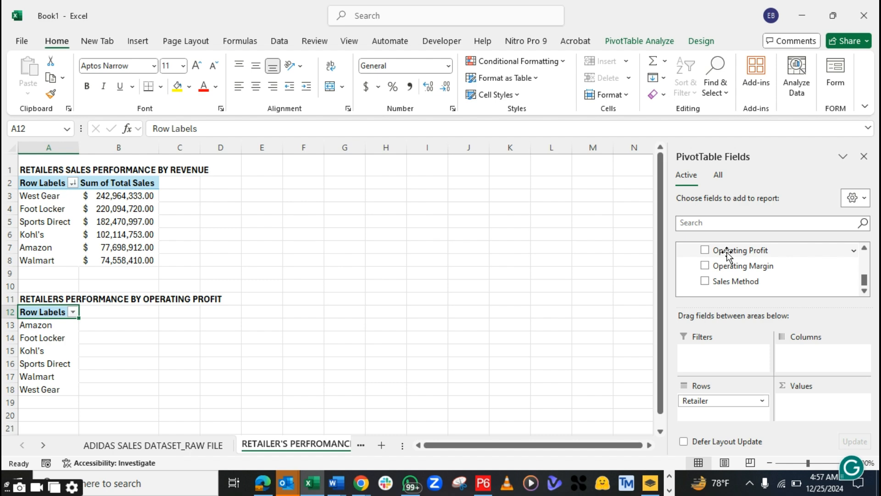
drag(729, 253, 810, 405)
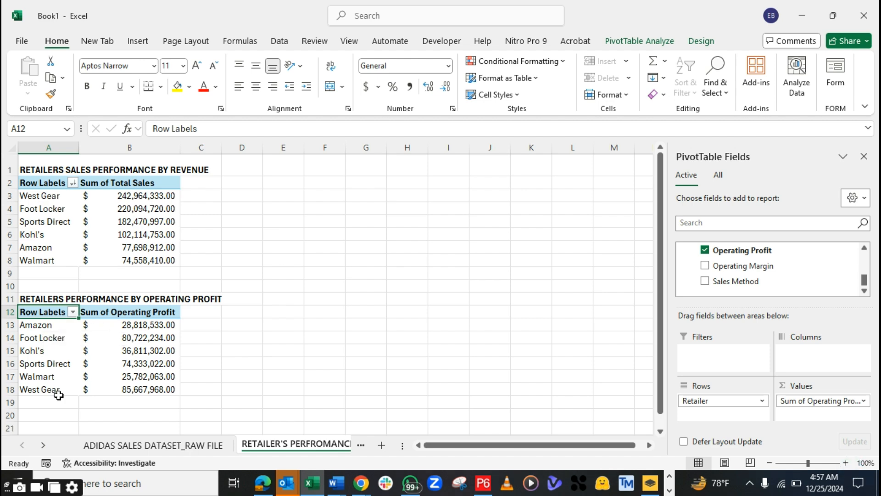
Sort the retailers in the operating profit PivotTable in descending order by Sum of Operating Profit.
click(45, 399)
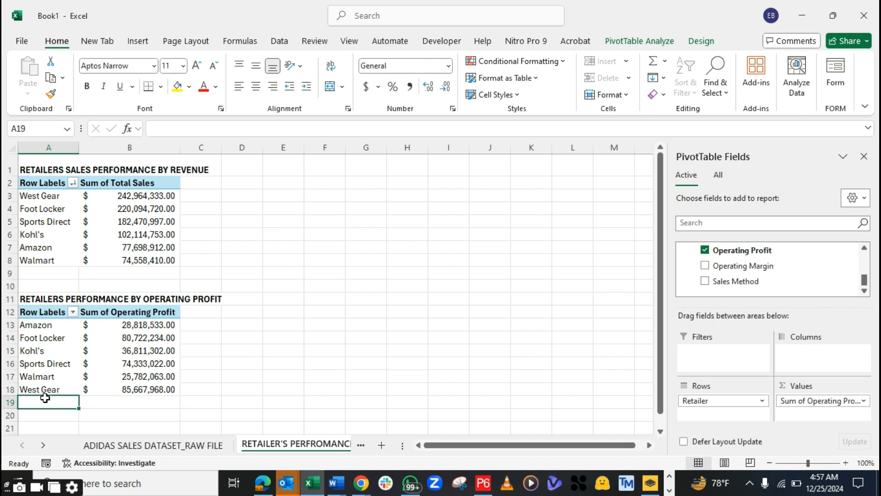
click(73, 312)
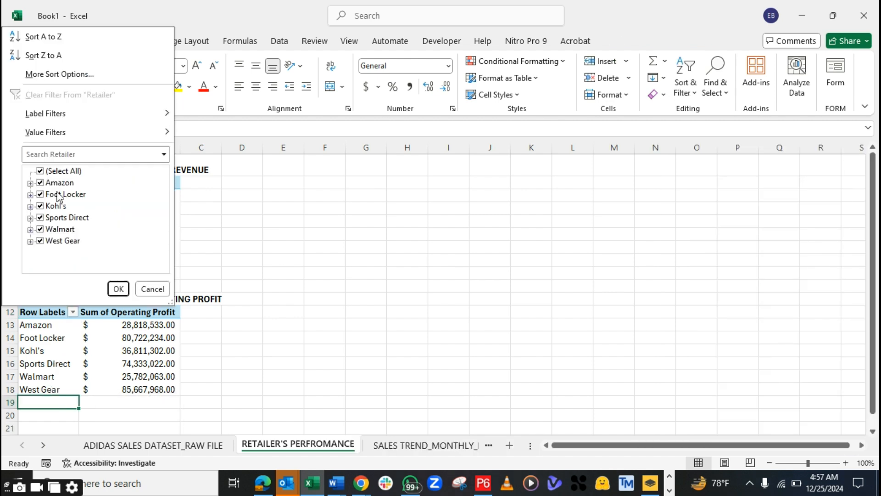
click(42, 76)
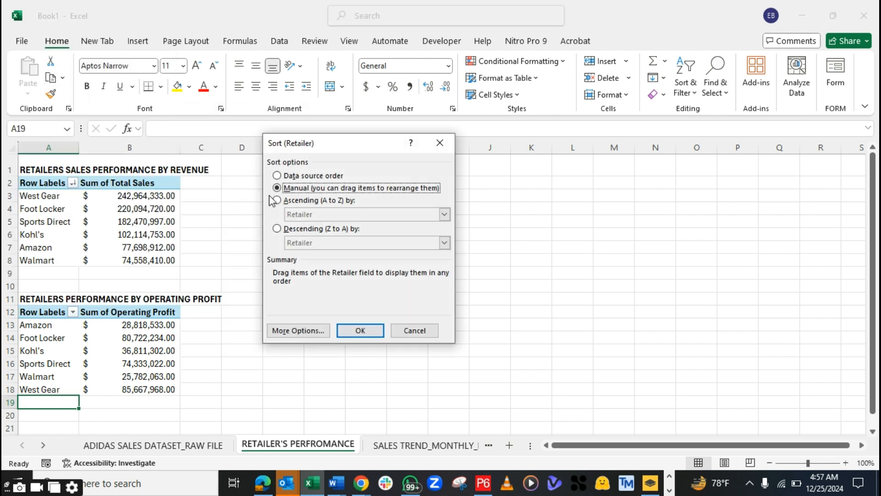
click(277, 228)
click(445, 244)
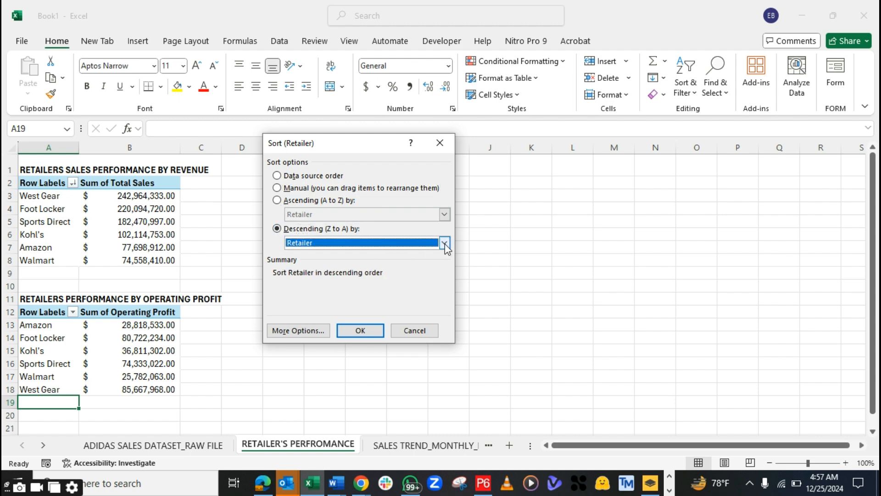
click(361, 259)
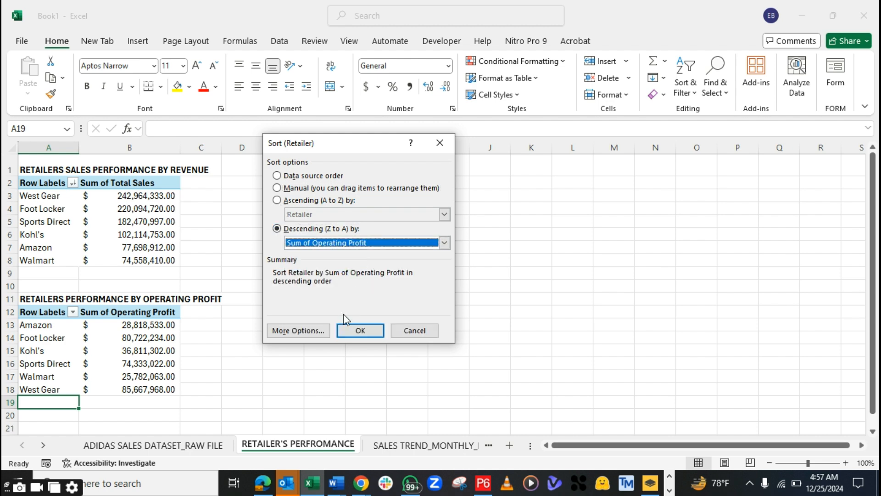
click(351, 335)
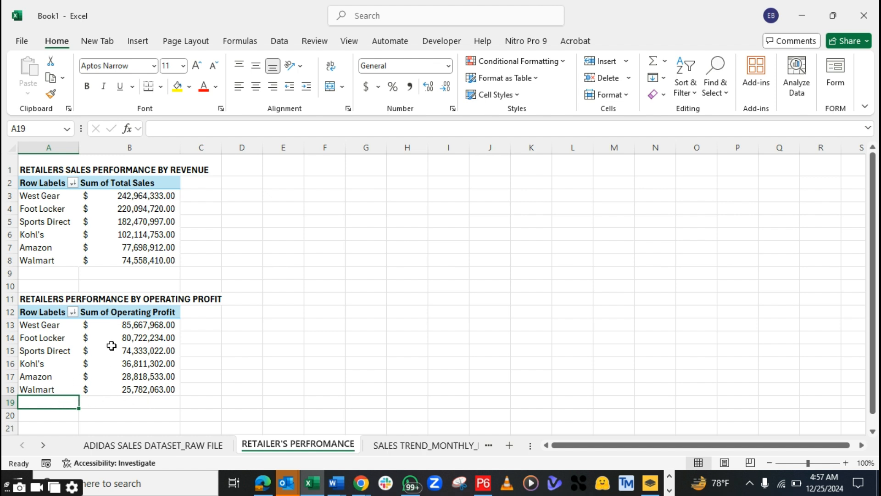
click(112, 323)
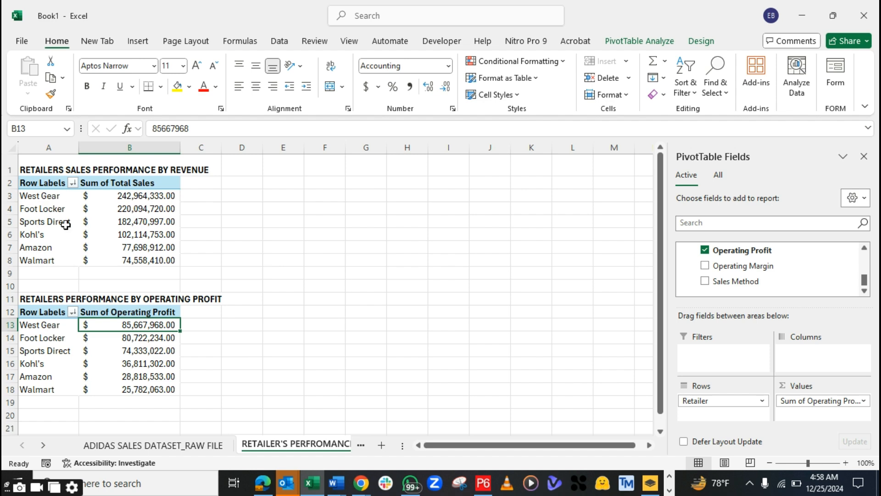
click(44, 197)
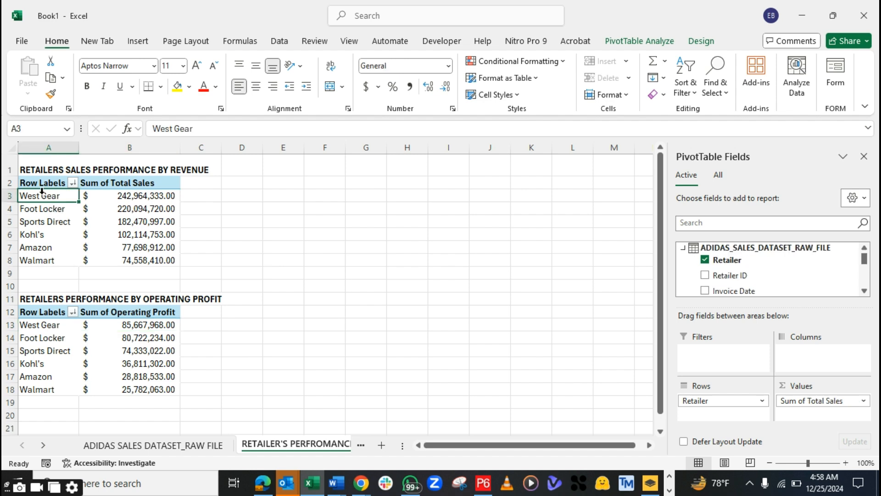
click(62, 321)
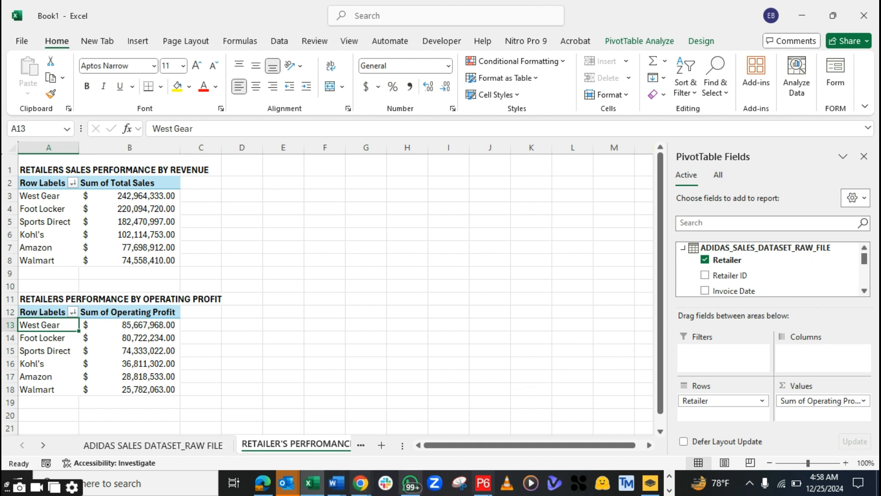
click(670, 490)
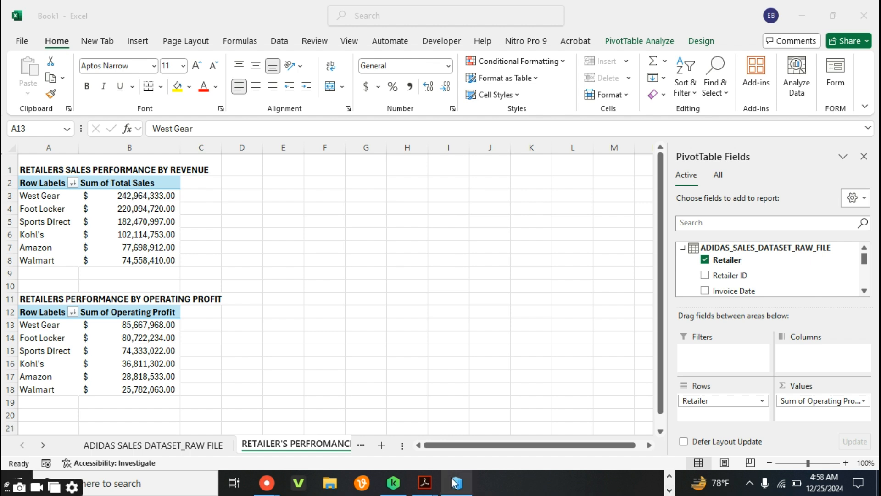
click(332, 299)
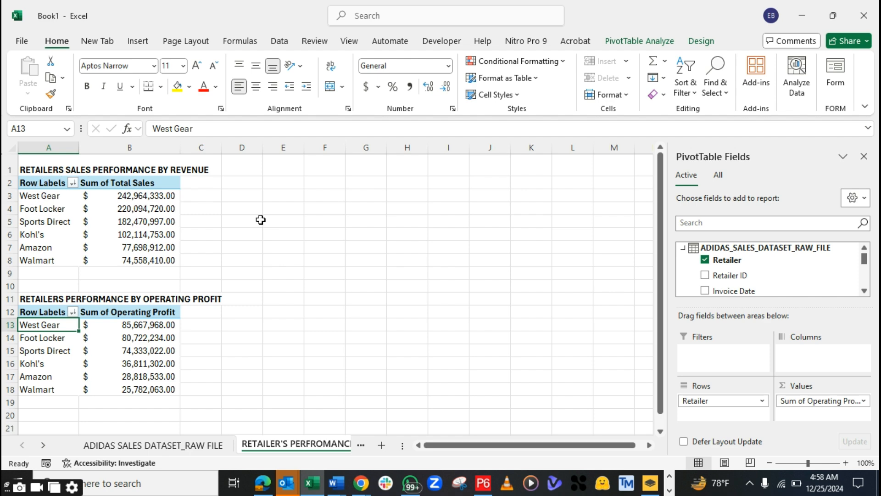
Insert a Clustered Bar PivotChart based on the total sales PivotTable.
click(46, 183)
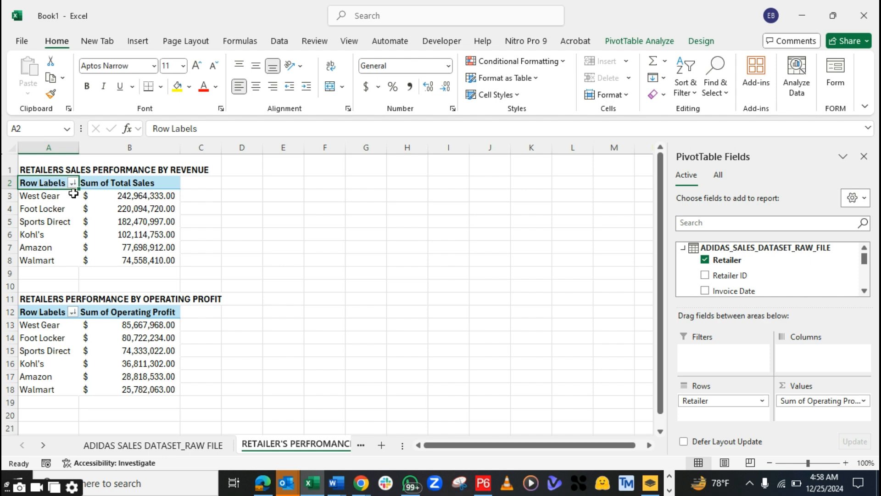
drag(73, 194, 139, 259)
click(241, 214)
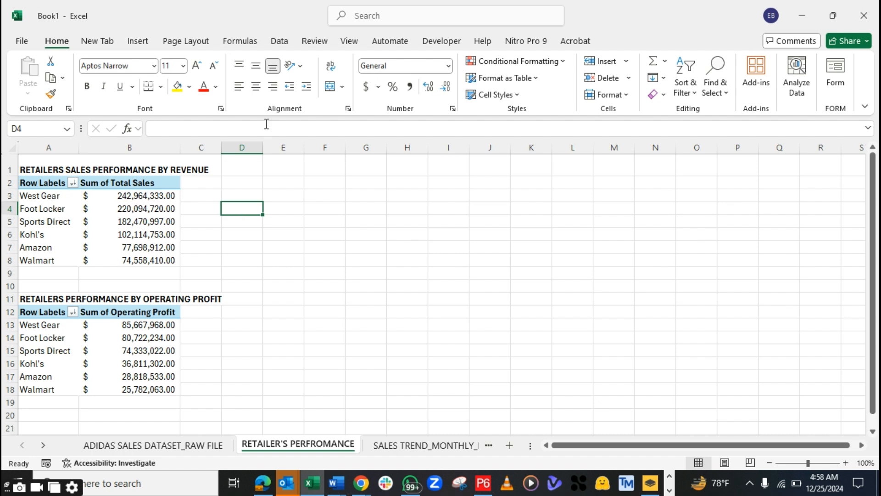
click(137, 42)
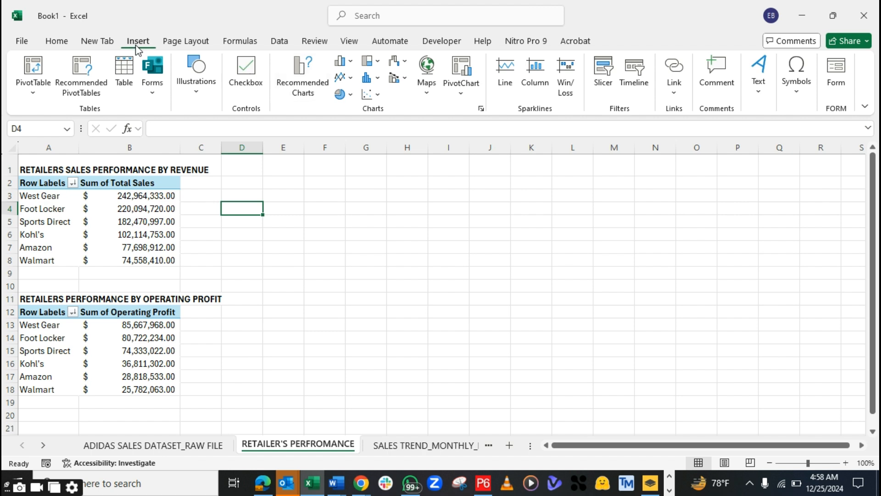
click(56, 184)
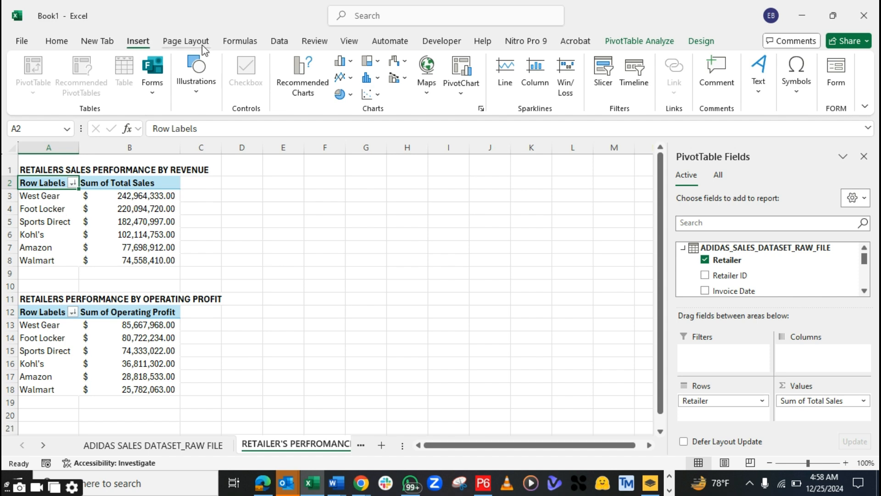
click(300, 73)
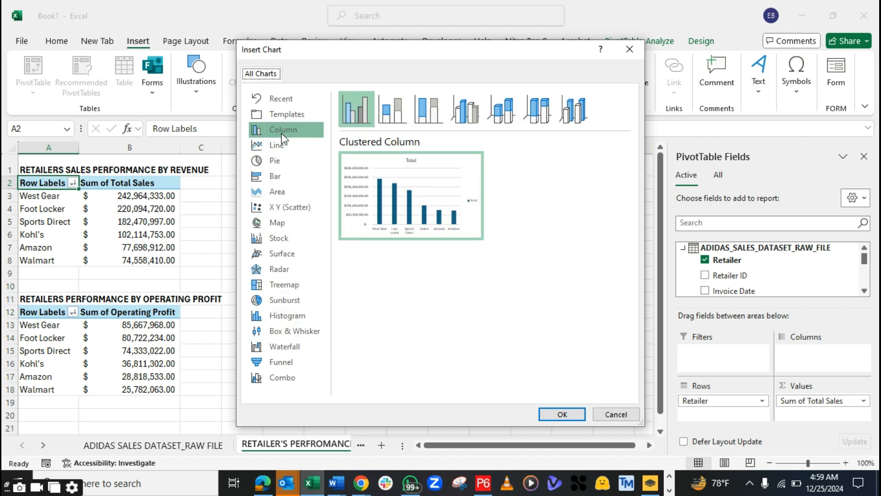
click(278, 176)
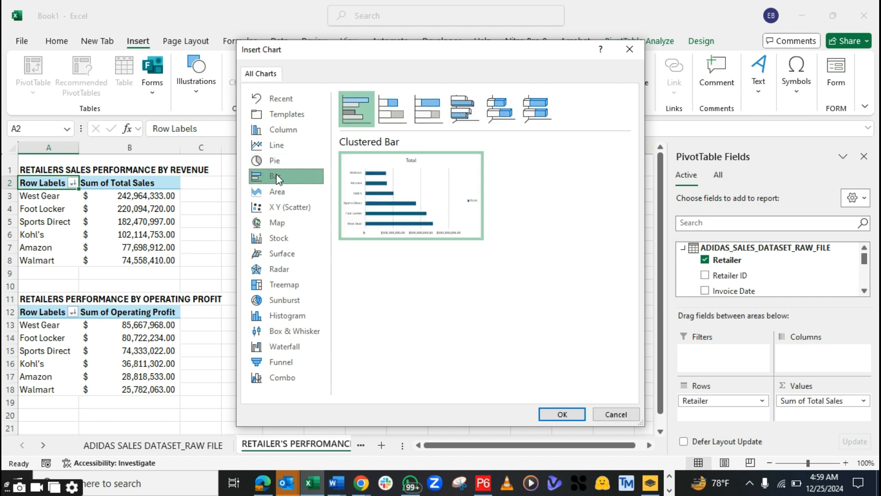
click(288, 130)
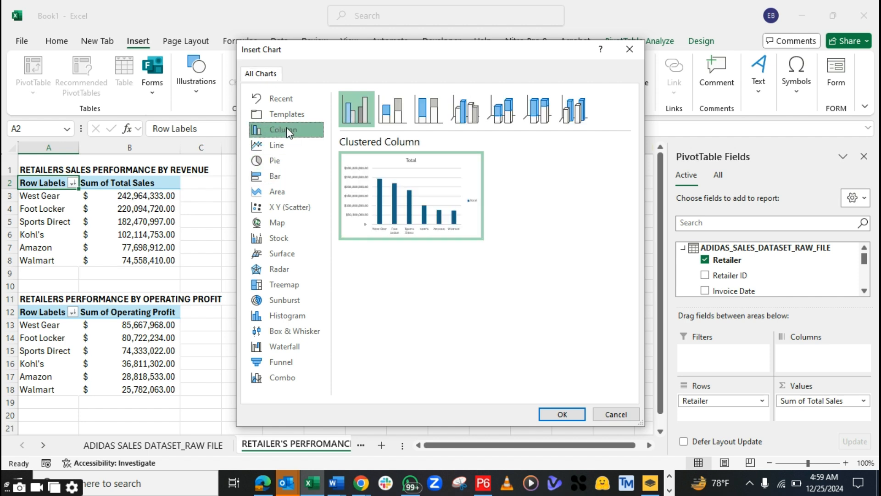
click(285, 177)
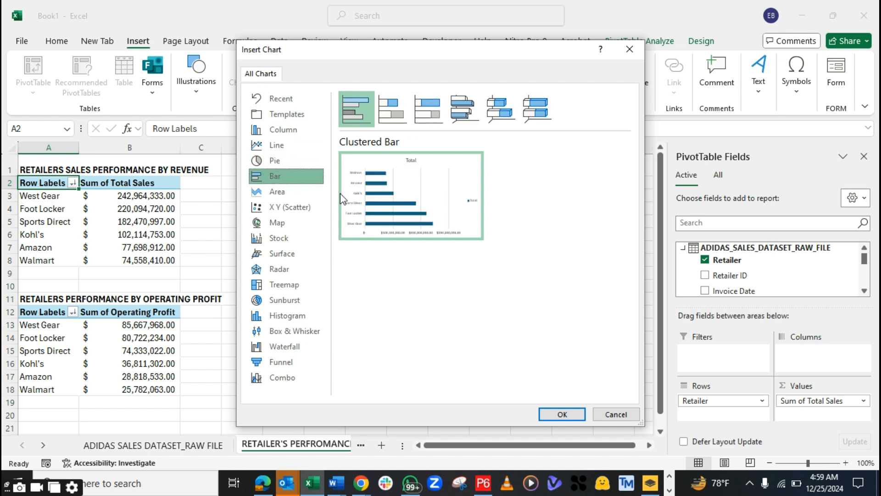
mouse_move(369, 200)
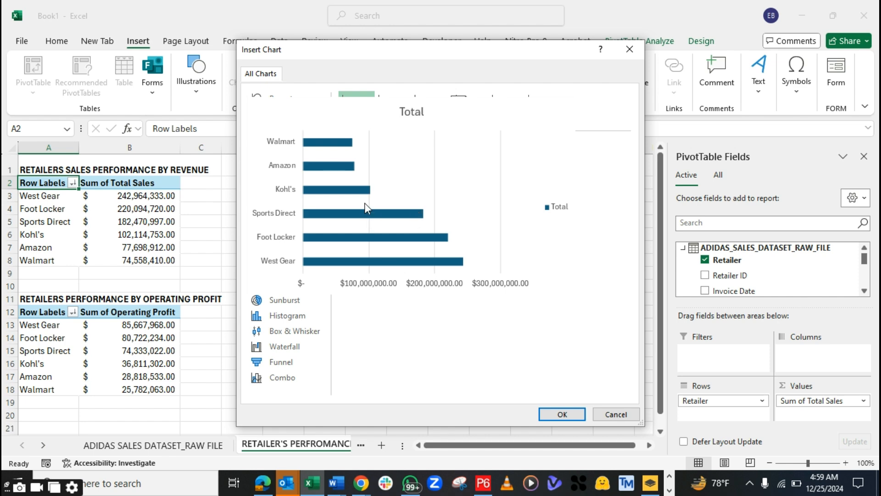
click(548, 412)
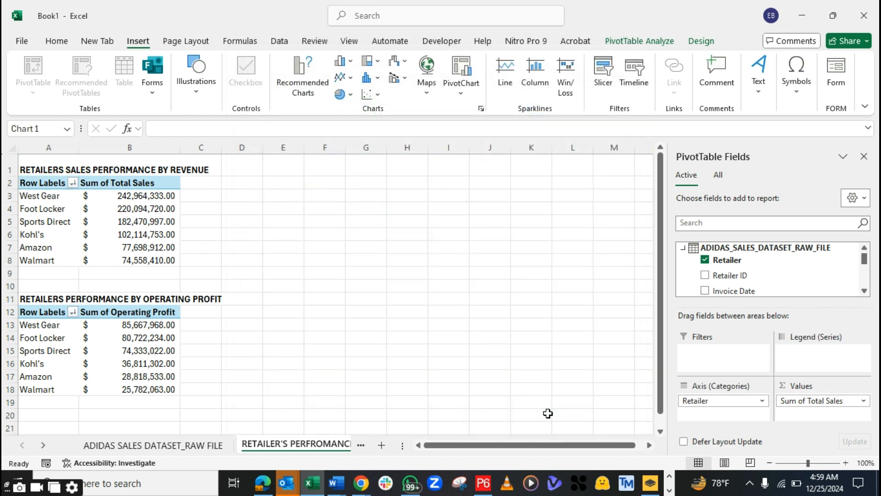
Move the bar chart beside the total sales PivotTable and shrink it to fit roughly rows 1 to 10.
drag(284, 221, 344, 180)
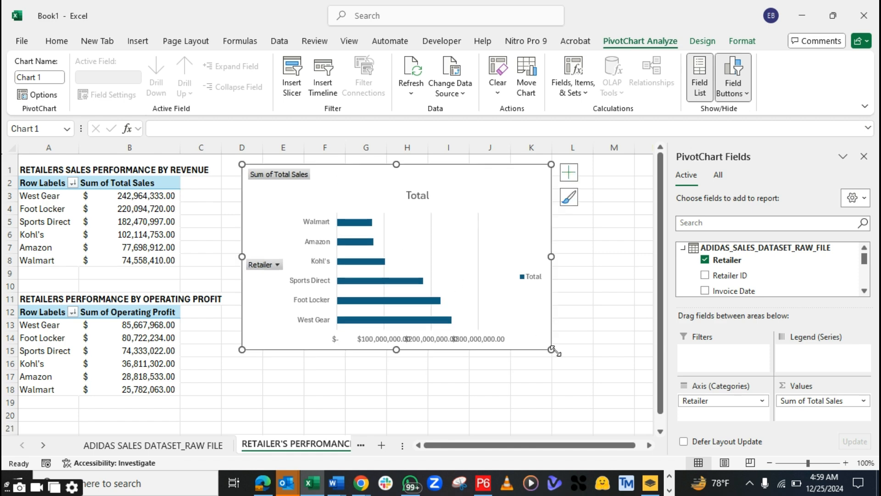
drag(552, 349, 487, 289)
drag(429, 206, 424, 196)
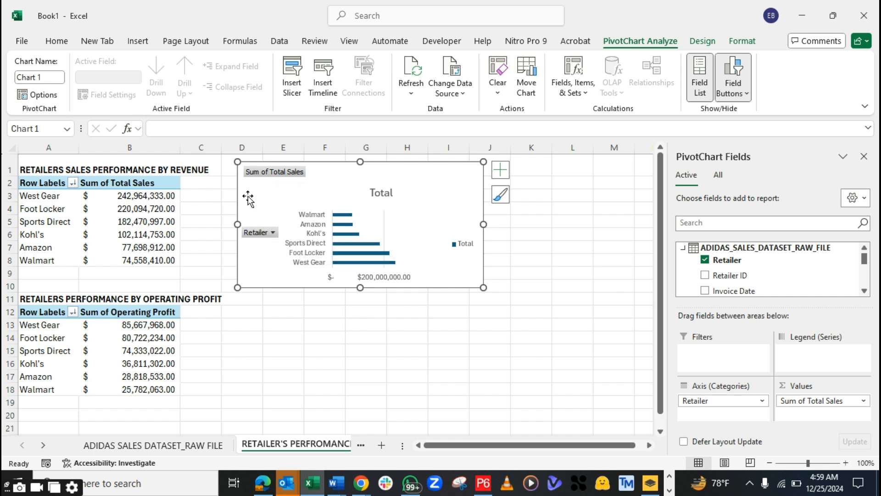
Hide all field buttons on the total sales chart and move it slightly closer to the PivotTable.
right_click(261, 173)
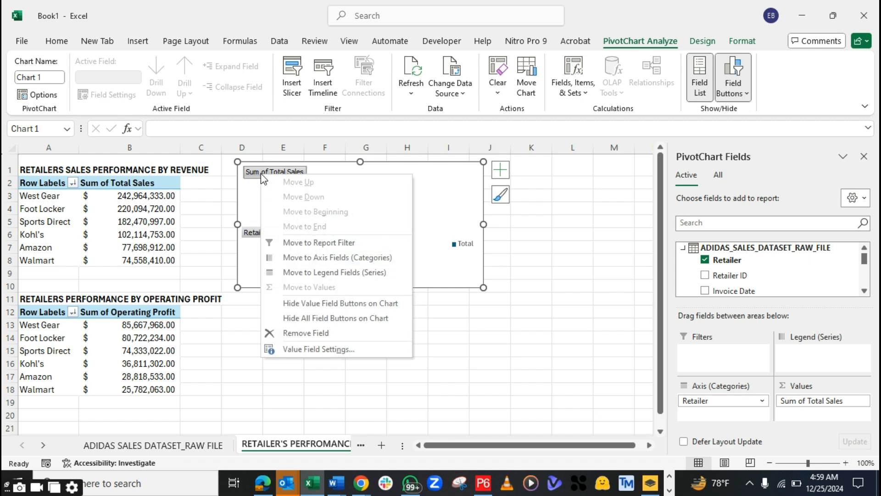
click(323, 319)
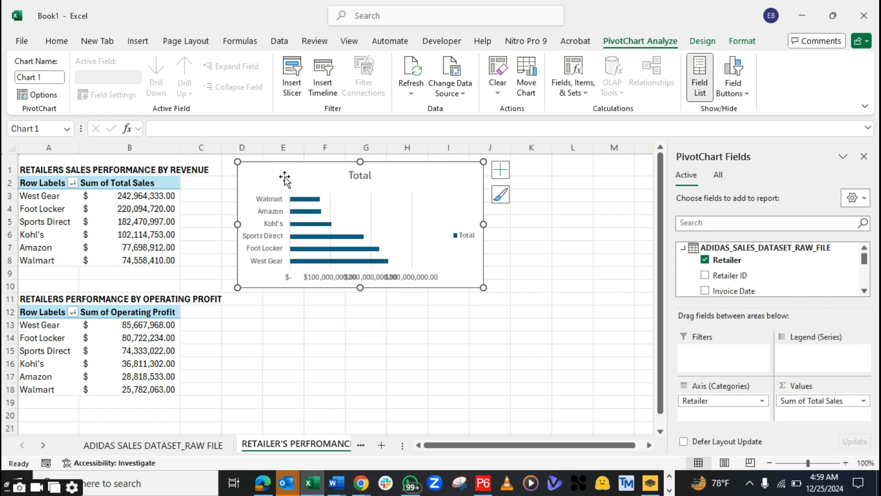
drag(283, 177, 275, 176)
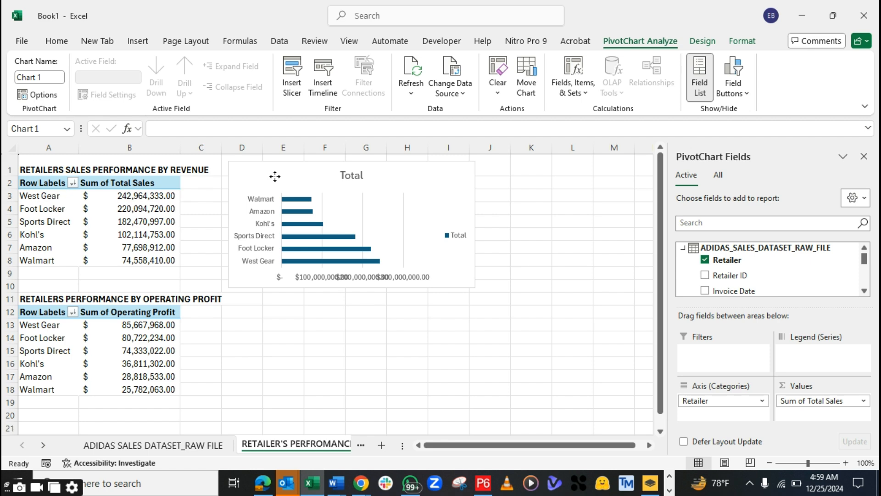
Replace the chart's title with "RETAILERS SALES PERFORMANCE BY REVENUE".
click(351, 177)
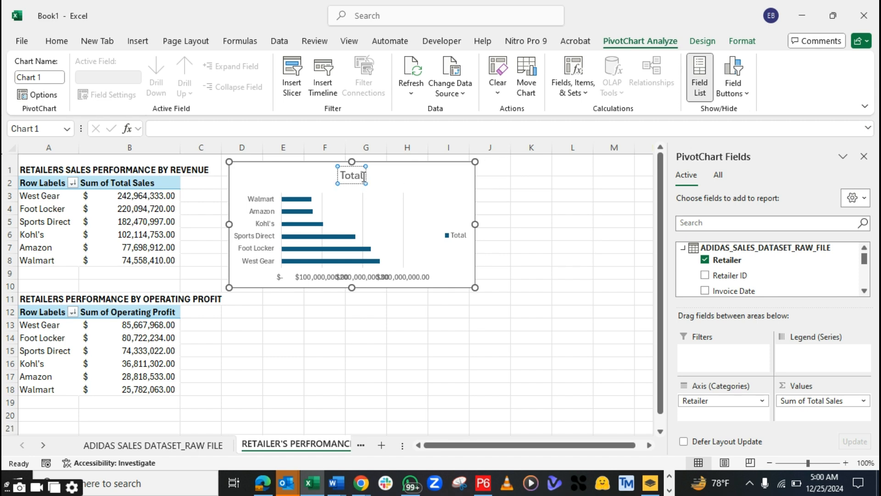
double_click(362, 175)
text(RETAILERS S)
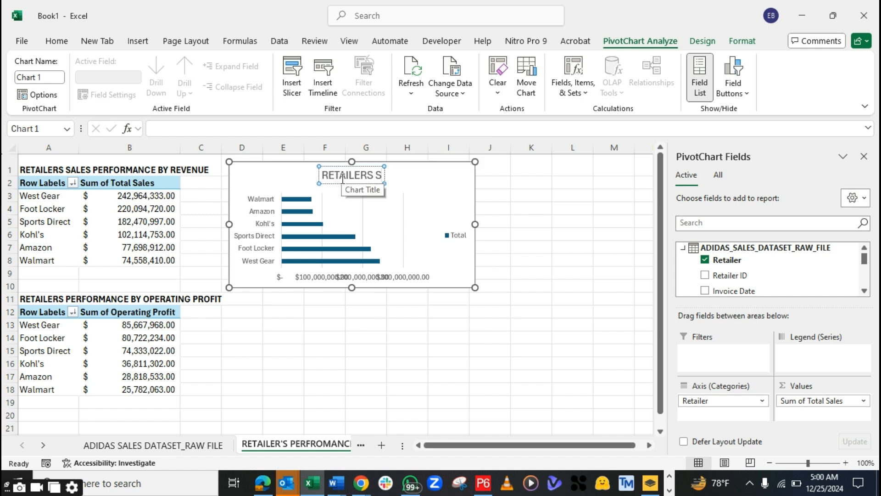
text(ALES PER)
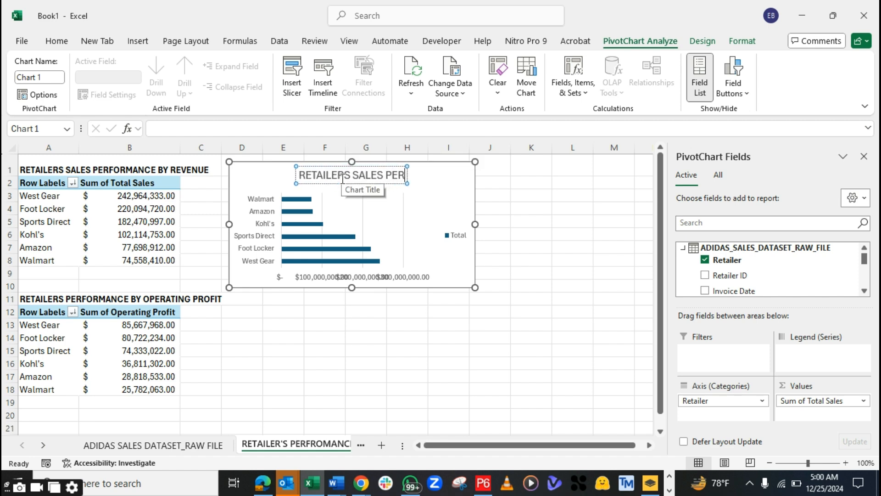
text(FORMANCE)
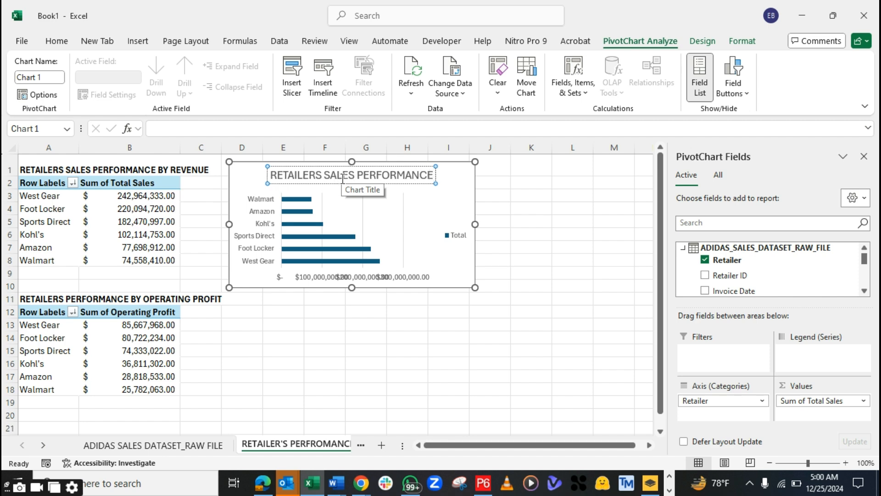
text( BY REVENU)
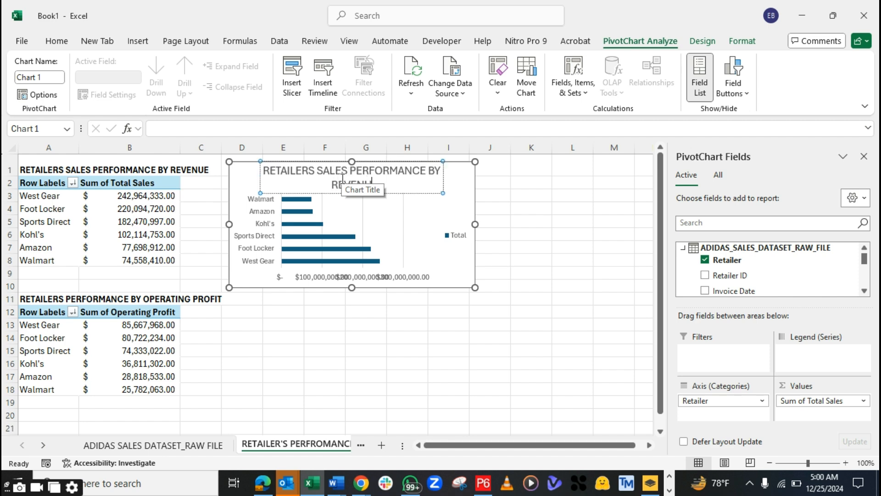
text(E)
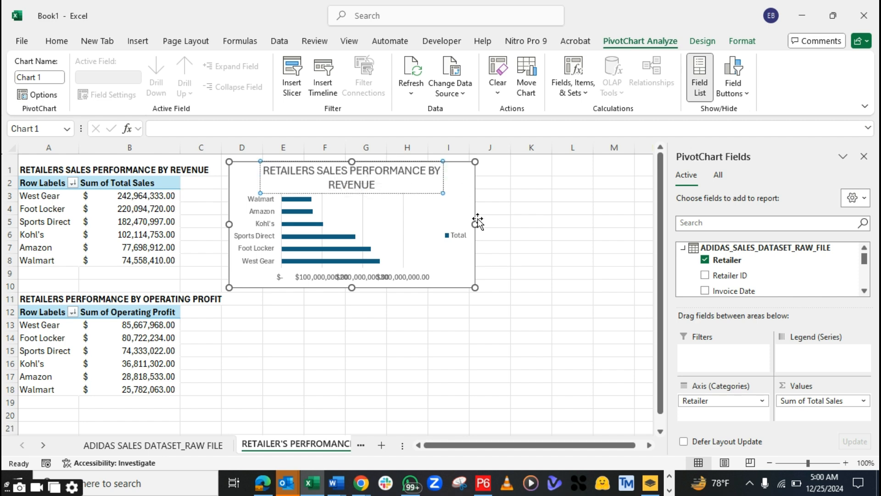
Enlarge the revenue chart slightly and delete its Total legend.
drag(475, 224, 483, 224)
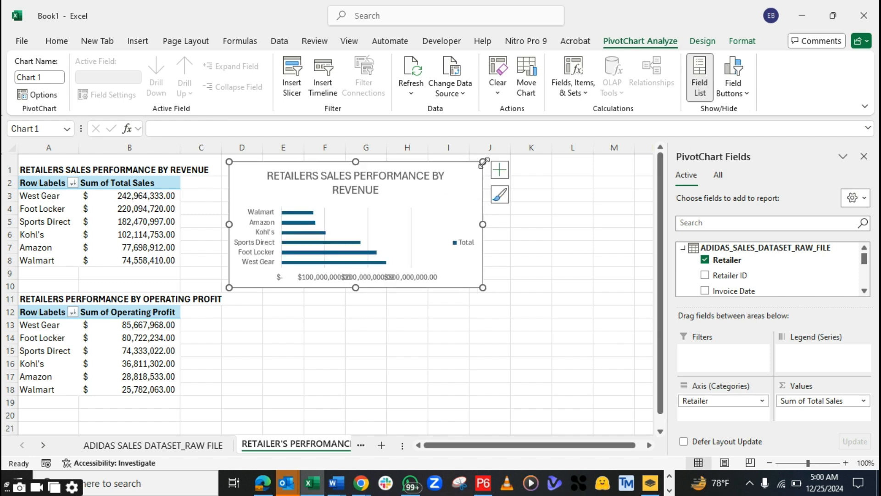
drag(483, 161, 484, 160)
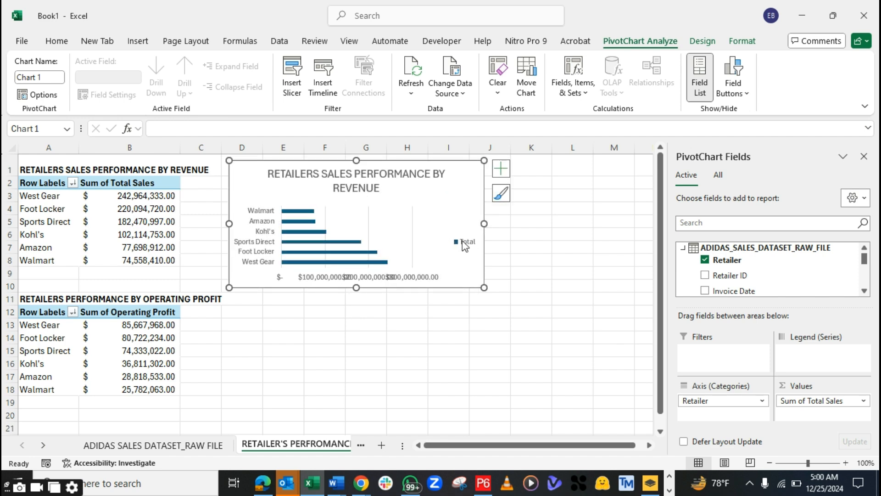
click(459, 242)
key(Delete)
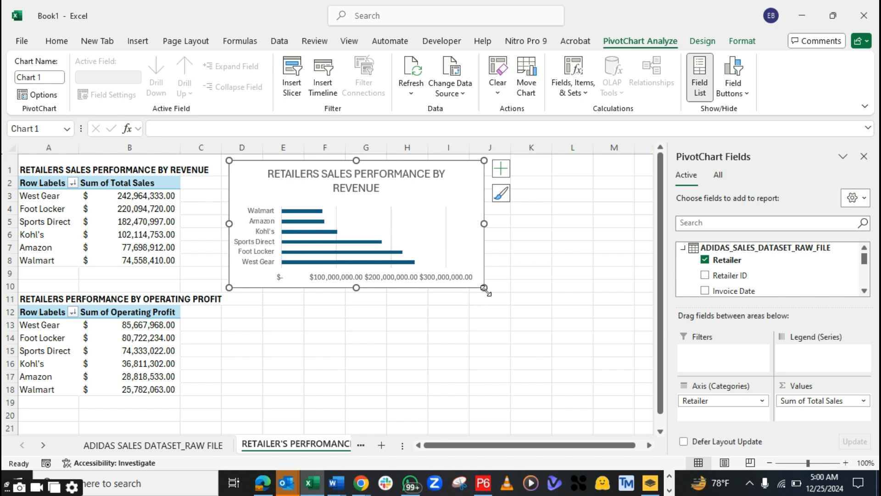
Narrow the revenue chart slightly and reduce its title's font size to 11 so it fits on one line.
drag(484, 288, 469, 288)
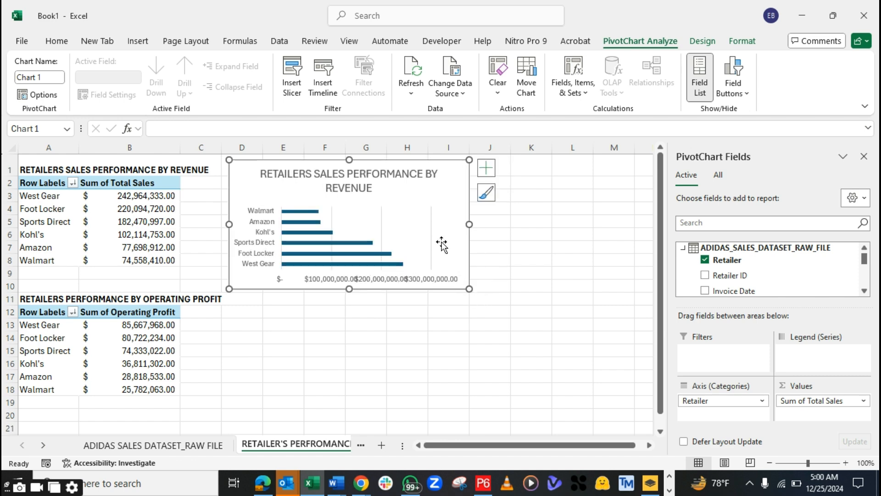
click(369, 187)
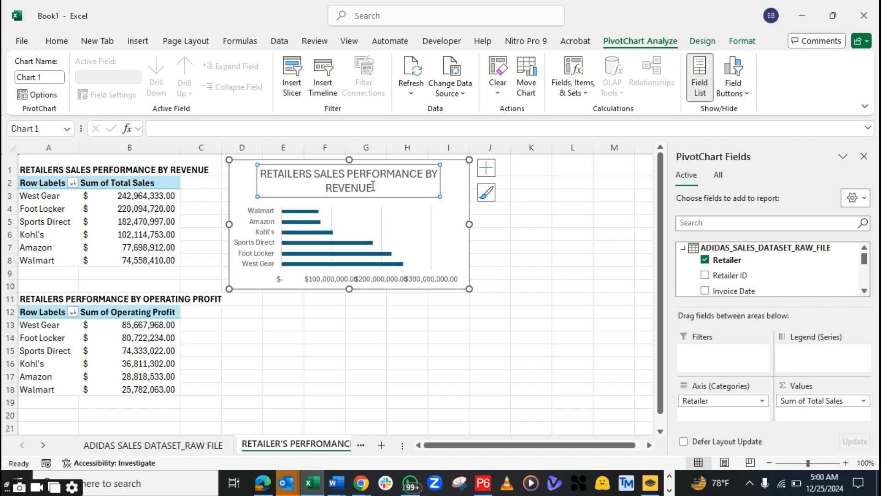
drag(372, 186, 308, 170)
click(283, 172)
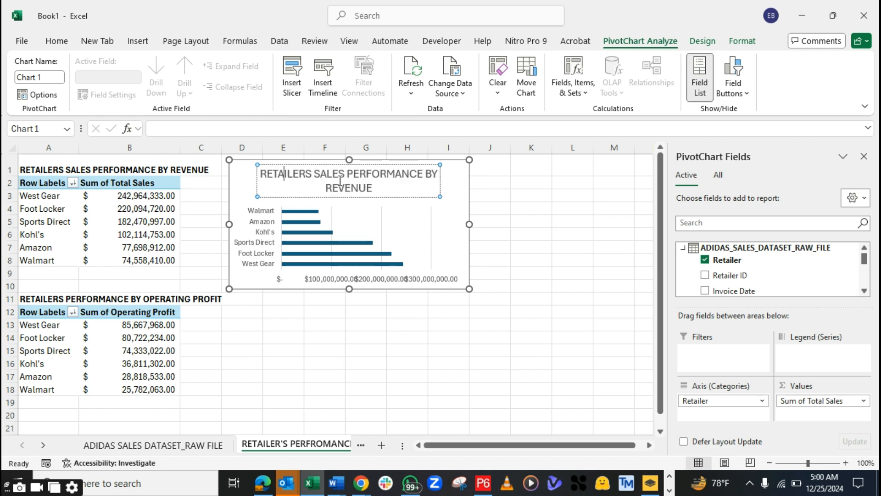
drag(372, 188, 282, 172)
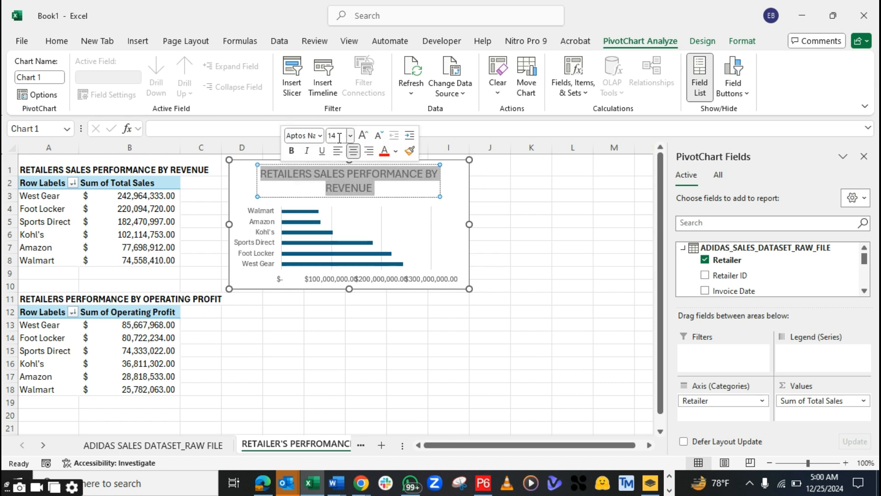
click(379, 136)
click(380, 137)
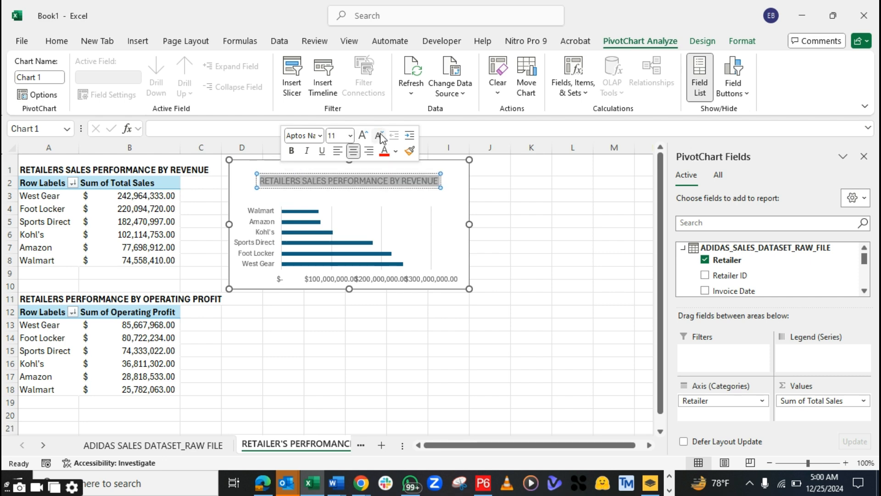
click(481, 184)
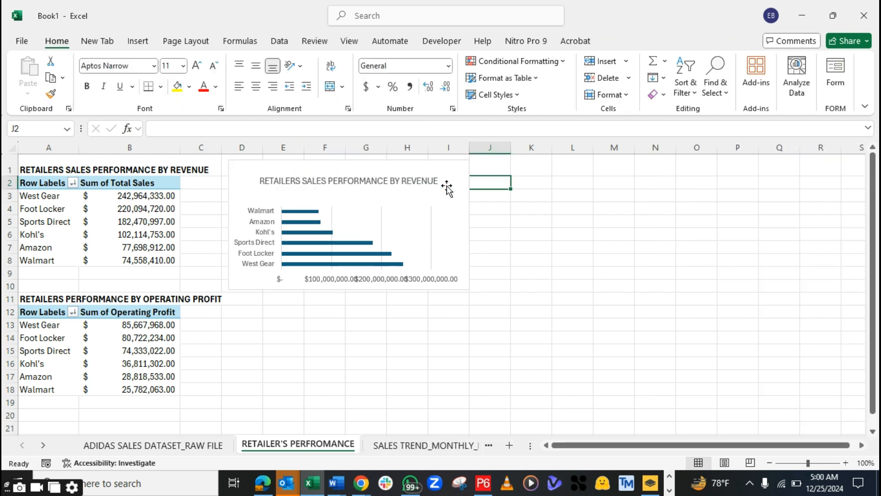
Add data labels at the outside end of the revenue chart's bars.
click(450, 185)
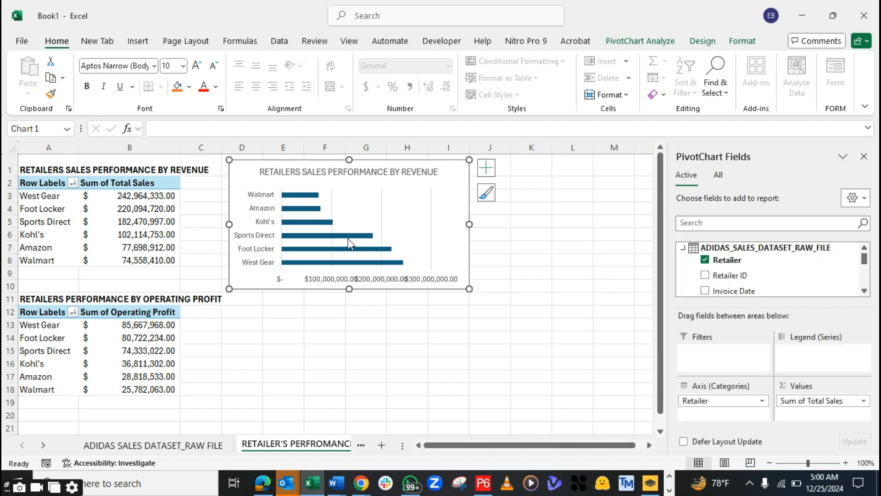
click(303, 199)
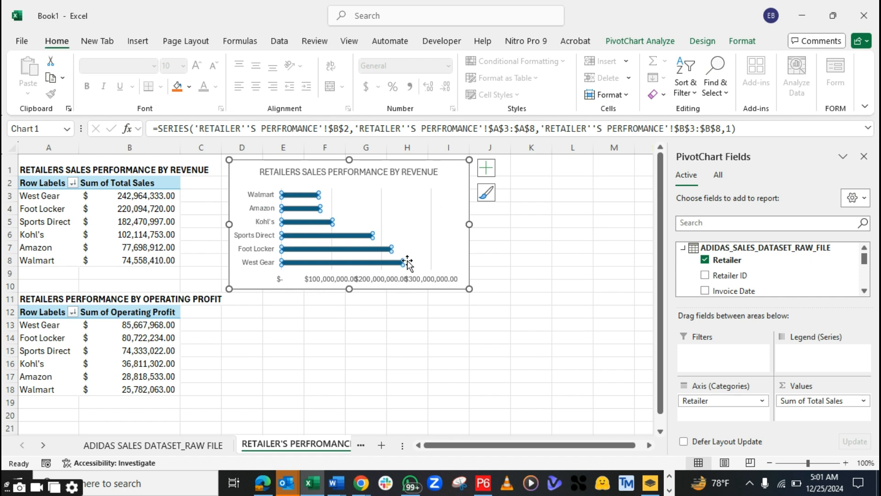
click(485, 176)
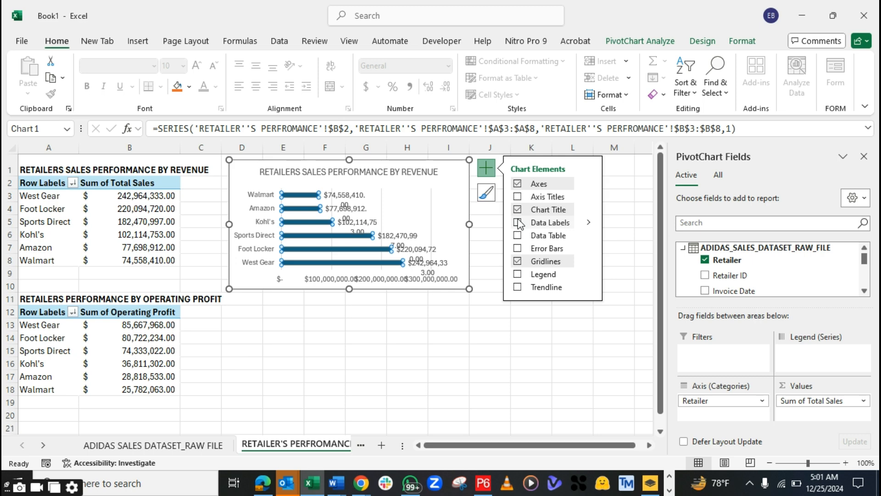
click(589, 222)
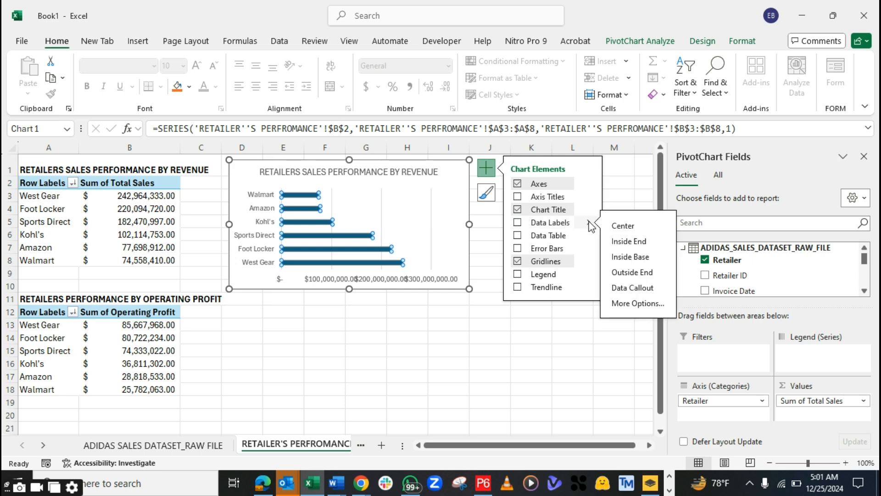
click(624, 275)
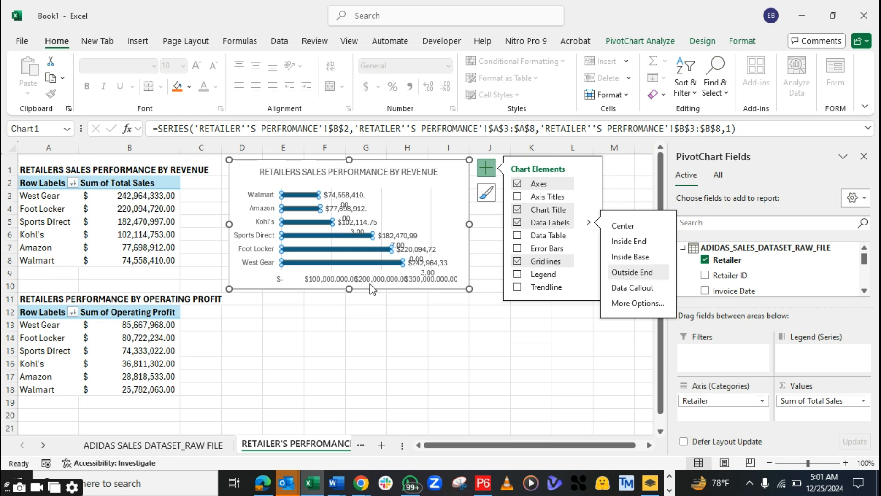
Delete the horizontal dollar-value axis from the revenue chart.
click(345, 279)
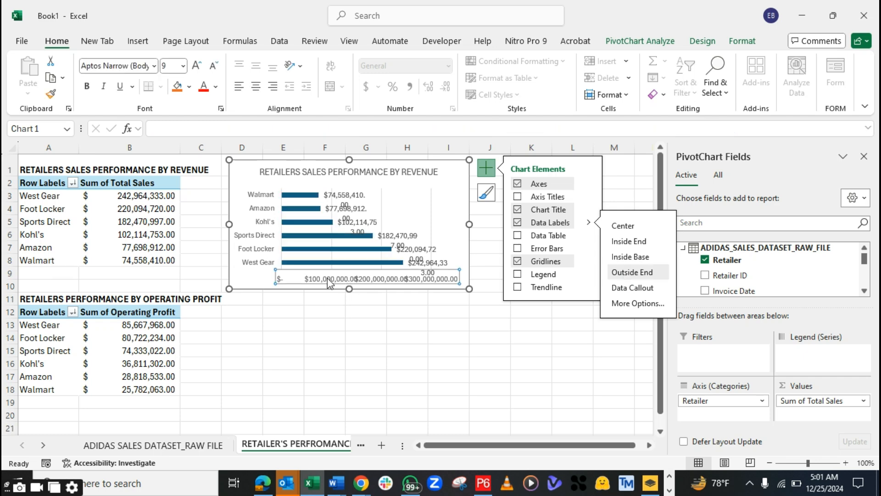
key(Delete)
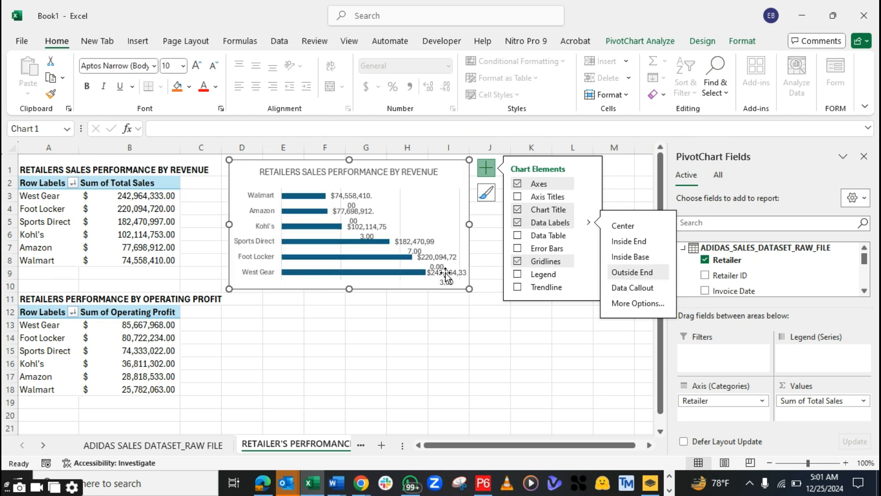
click(461, 310)
Widen the revenue chart to span from the edge of column C into column K, keeping it within rows 1 to 10.
click(459, 228)
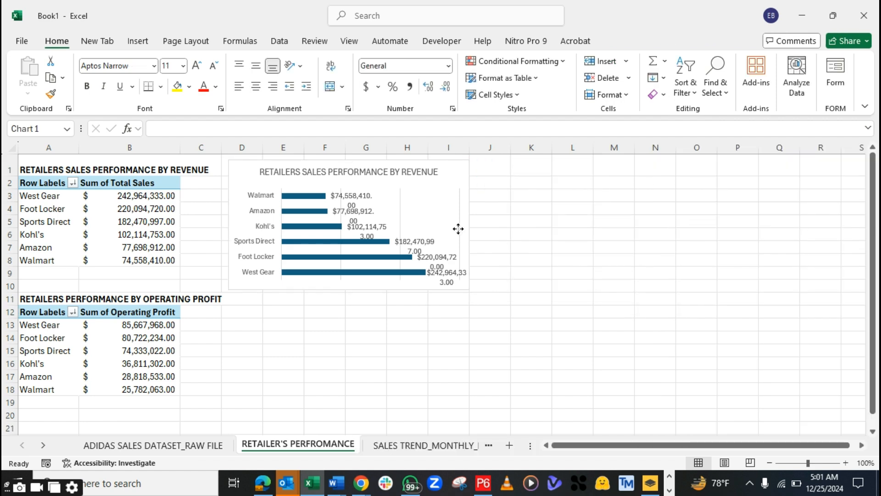
click(457, 181)
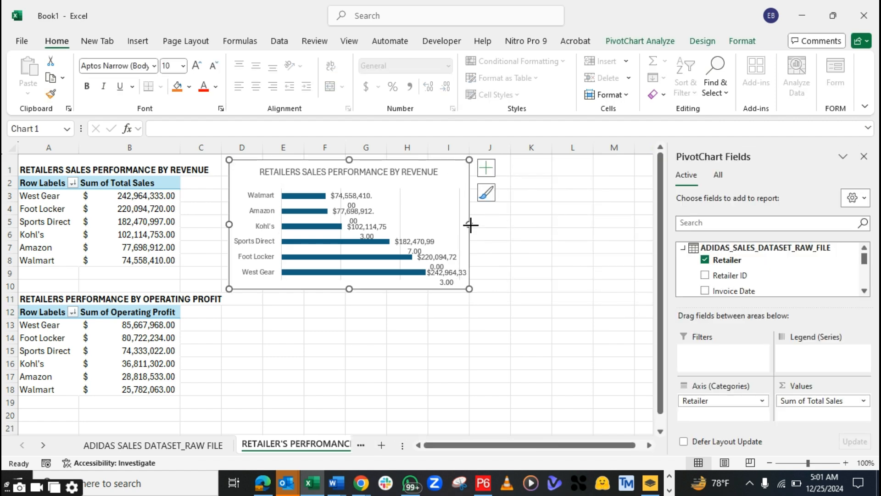
drag(470, 225, 527, 226)
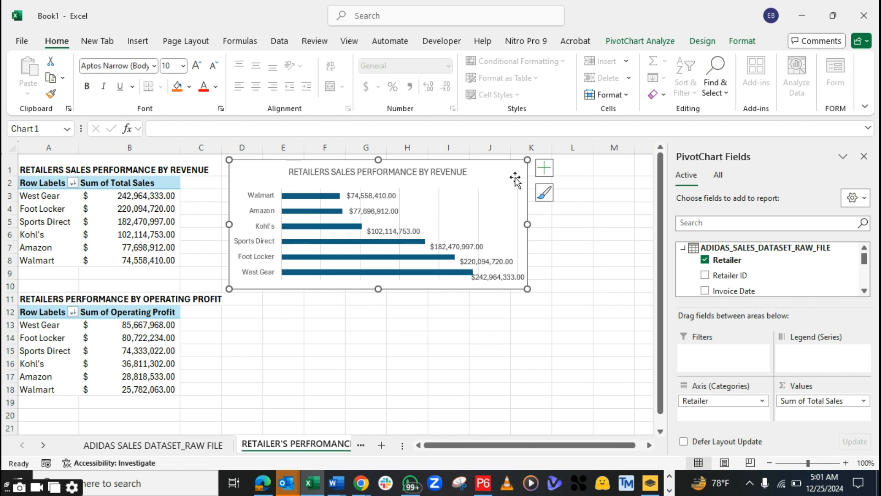
drag(527, 161, 493, 173)
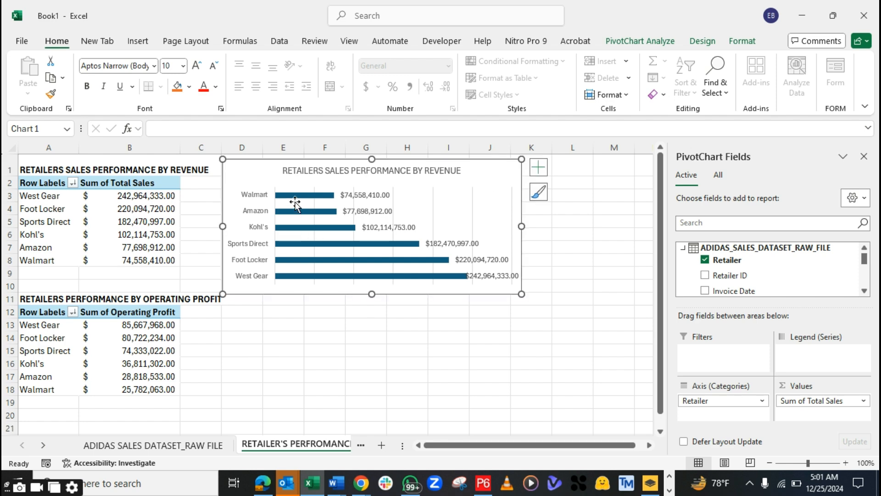
click(252, 313)
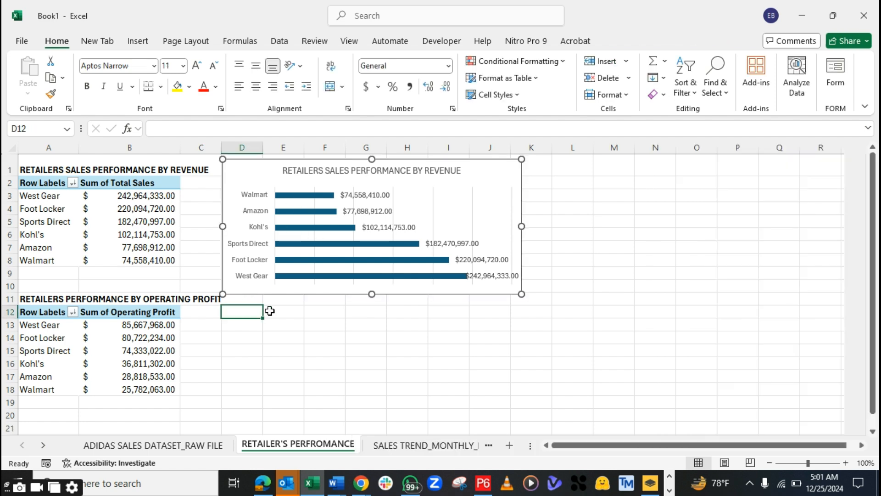
click(516, 209)
drag(522, 225, 529, 226)
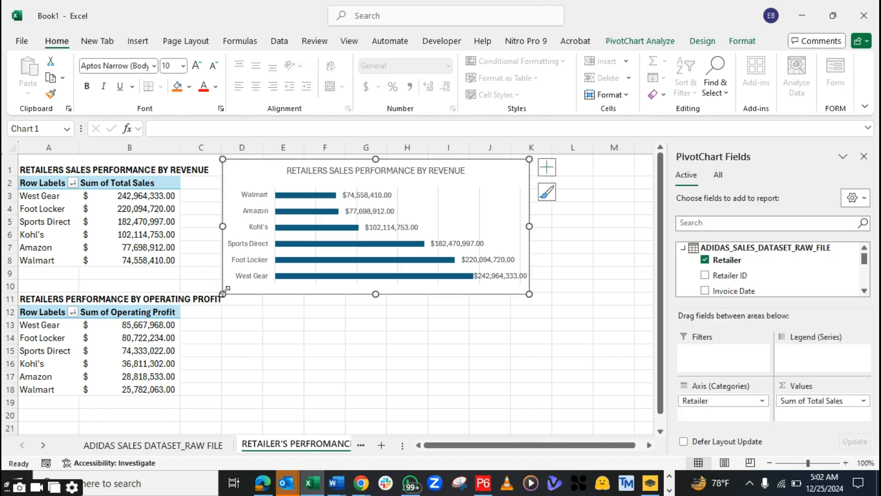
drag(224, 291, 216, 287)
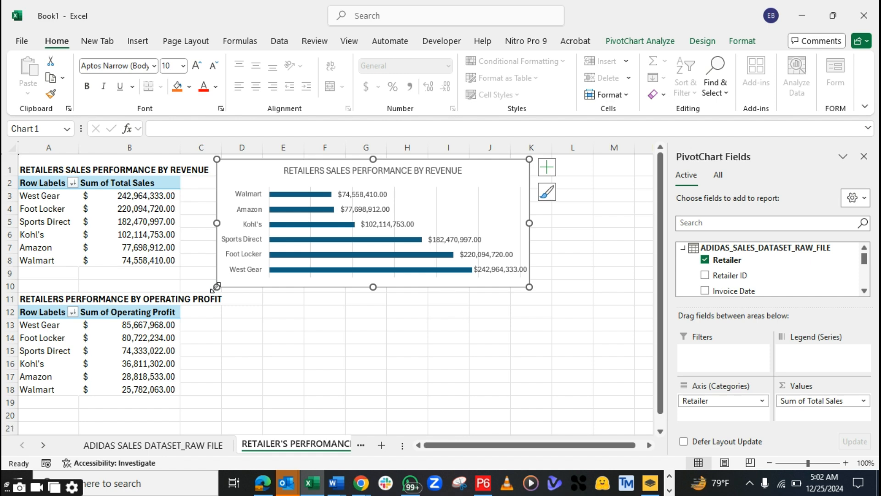
click(210, 284)
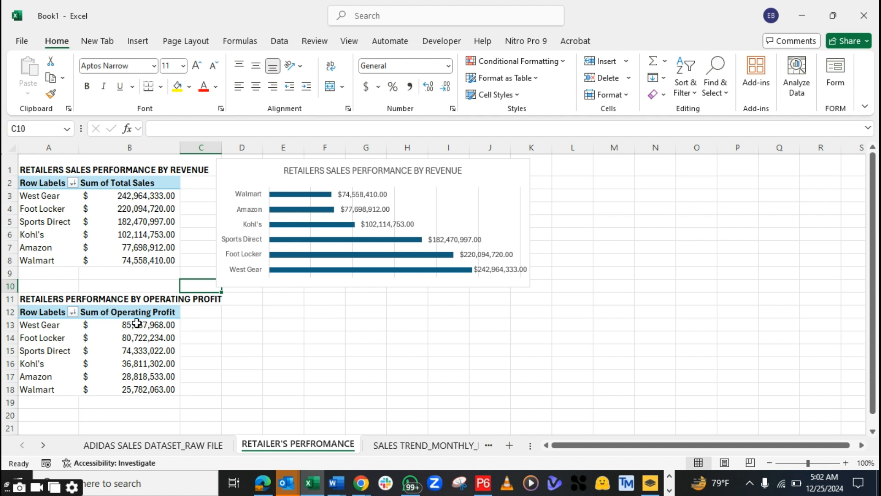
Insert a blank row above the operating profit table's title in row 11.
click(228, 340)
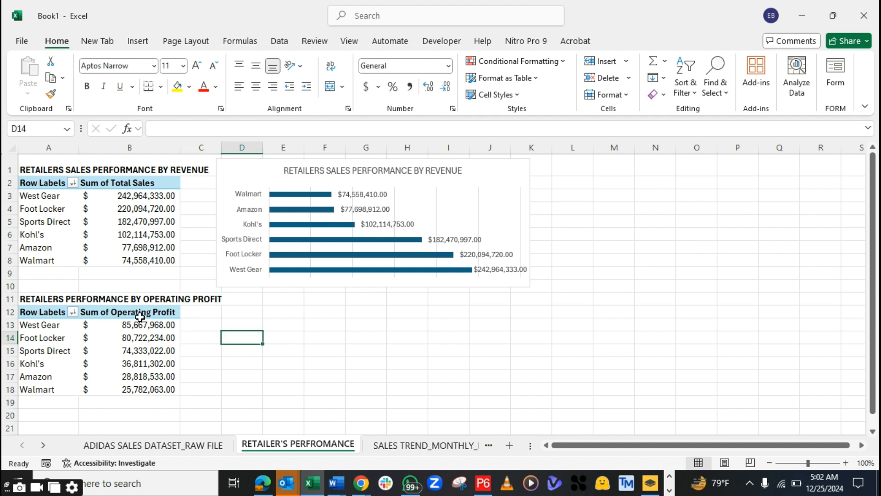
right_click(8, 299)
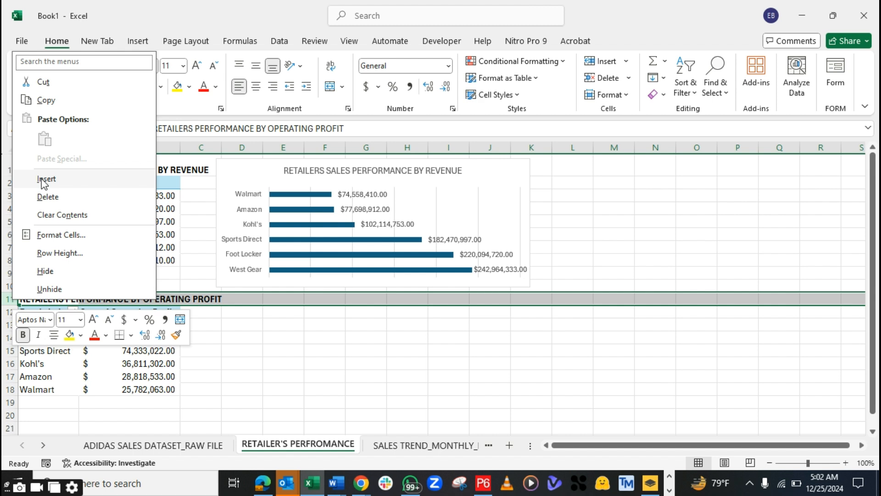
click(44, 178)
click(252, 338)
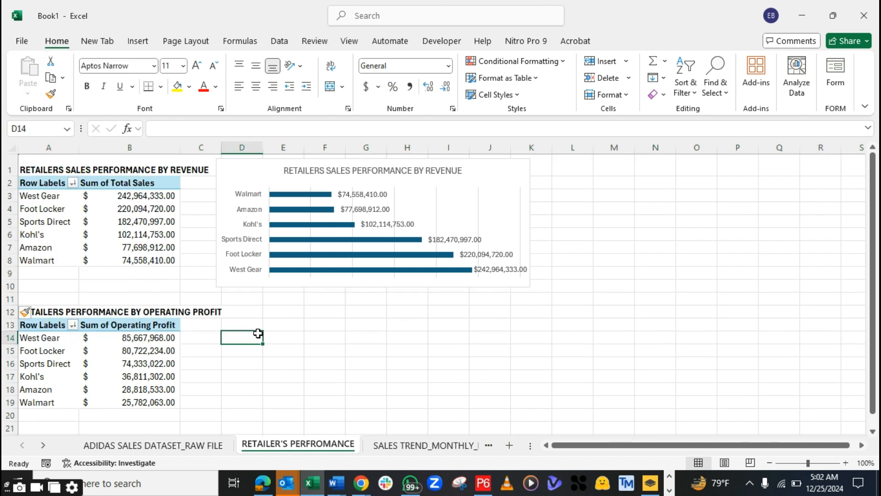
Make the revenue chart's title bold.
click(289, 176)
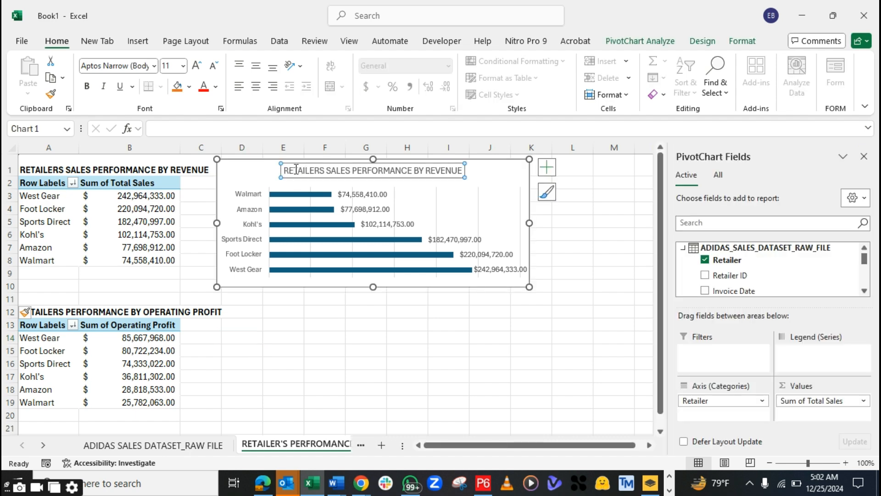
key(ctrl+b)
click(360, 351)
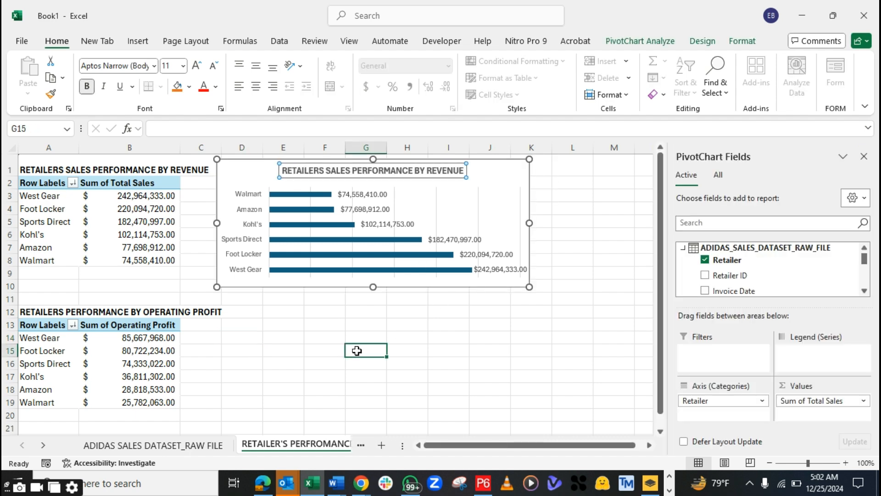
click(34, 323)
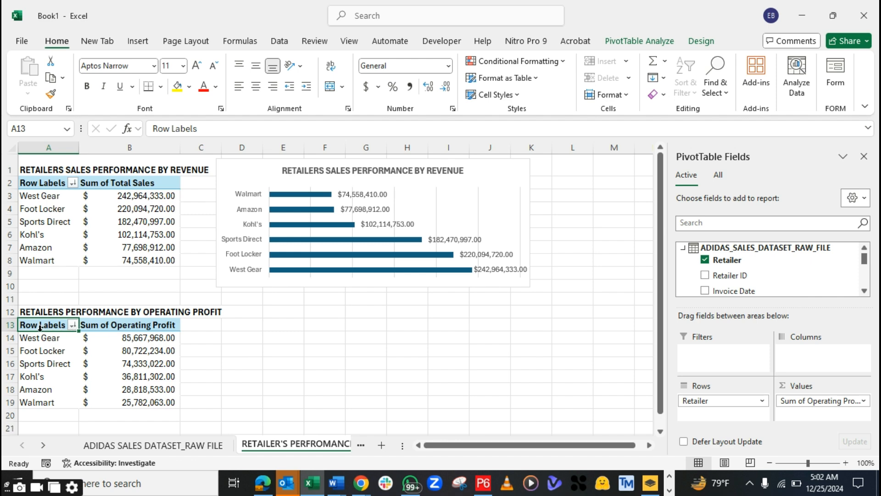
double_click(40, 327)
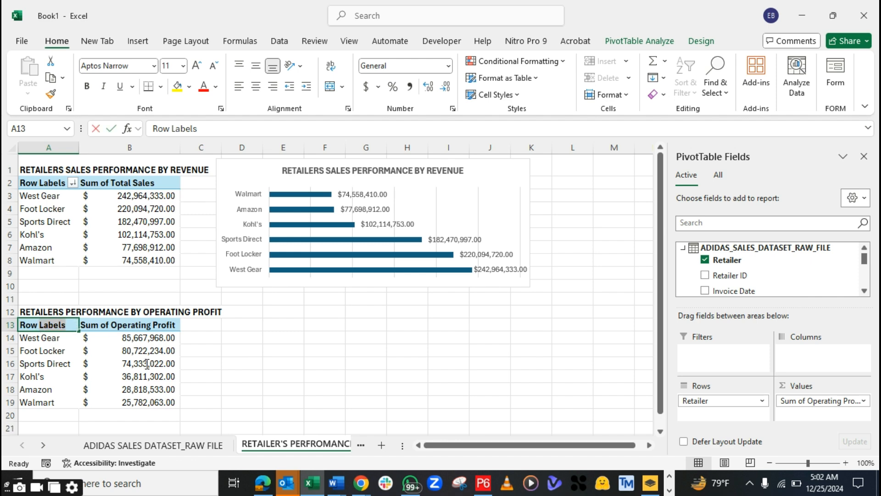
drag(147, 364, 187, 340)
click(219, 323)
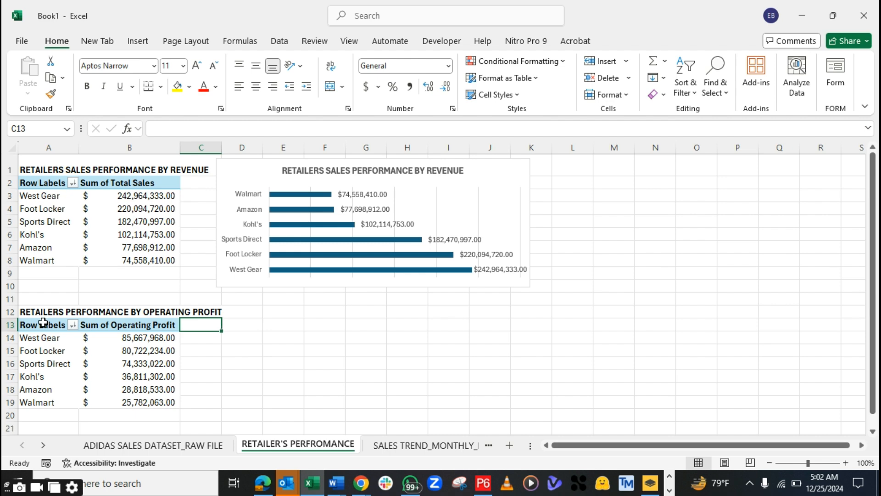
Insert a Clustered Bar PivotChart based on the operating profit PivotTable.
click(43, 322)
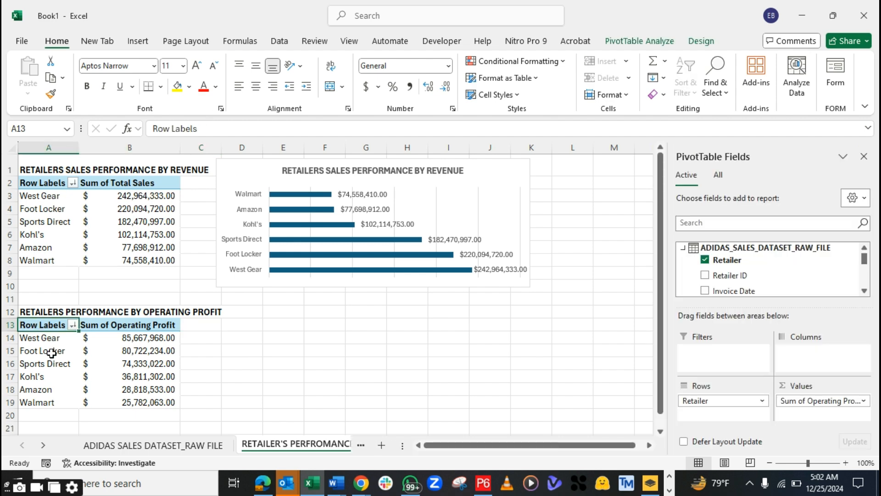
click(51, 352)
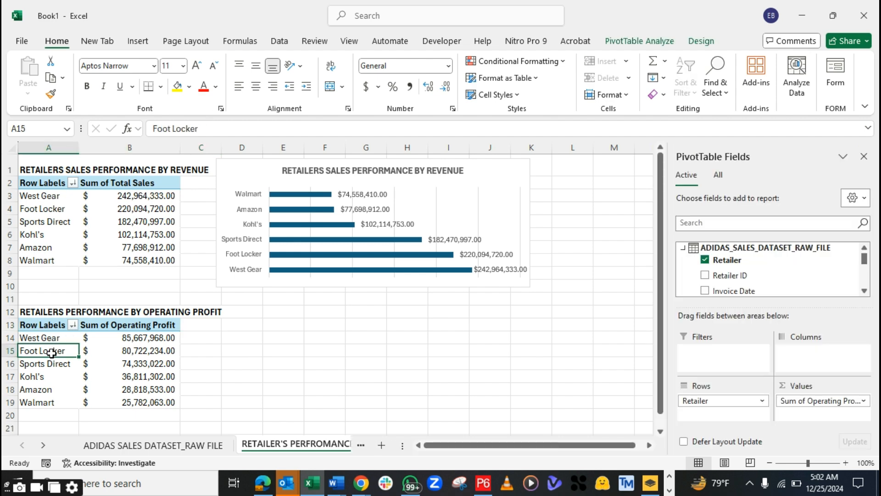
click(138, 42)
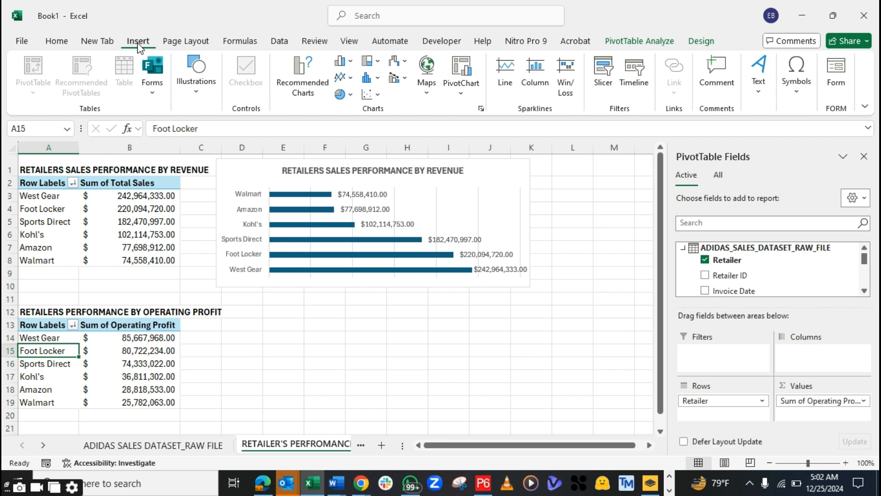
click(298, 78)
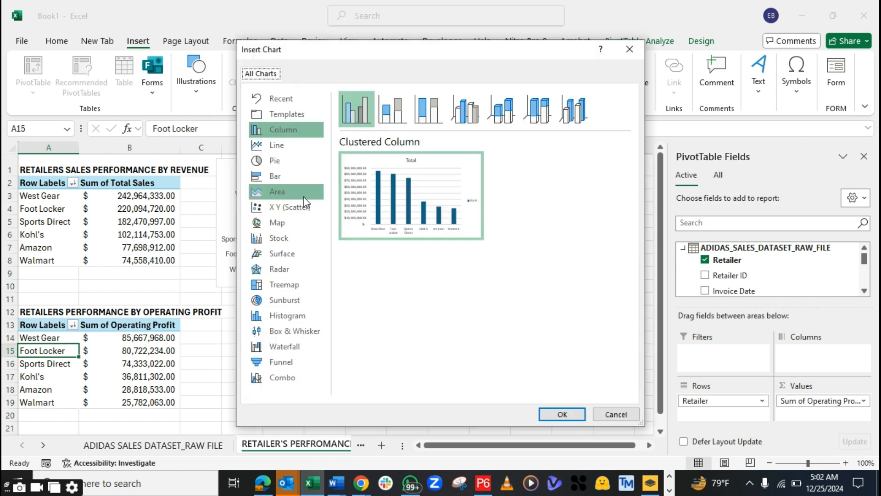
click(264, 179)
mouse_move(391, 196)
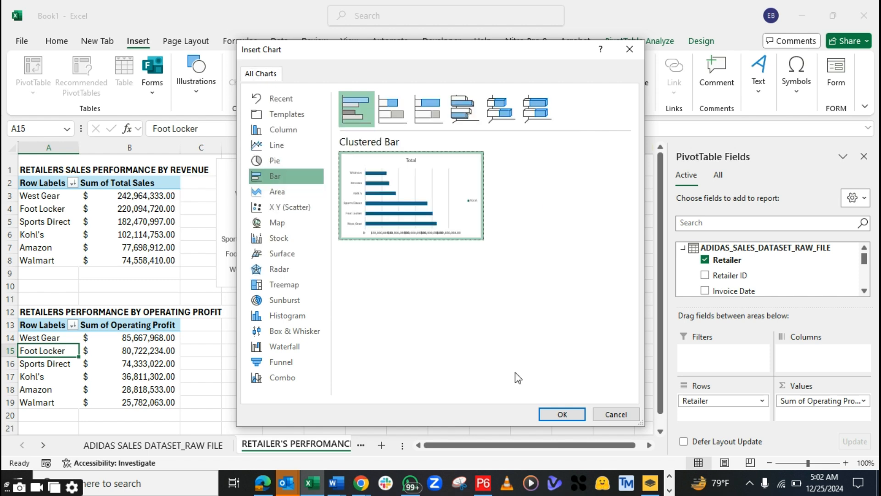
click(561, 414)
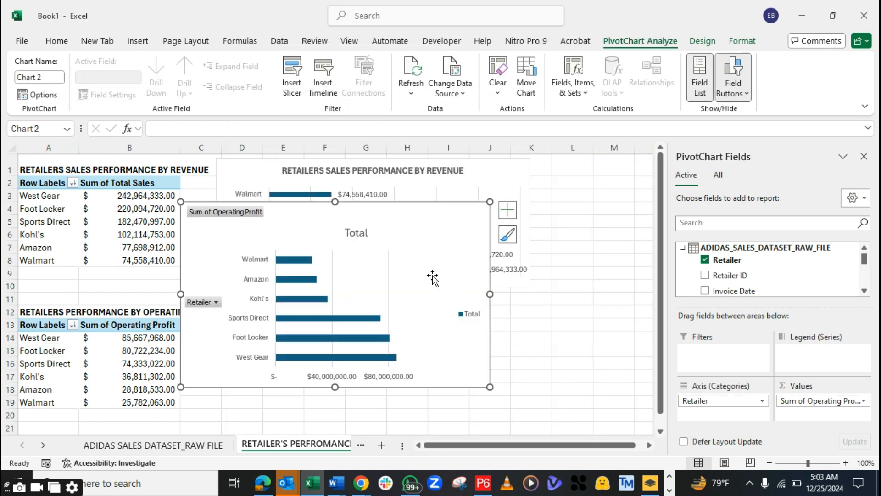
Hide all field buttons on the operating profit chart and remove its legend.
right_click(251, 217)
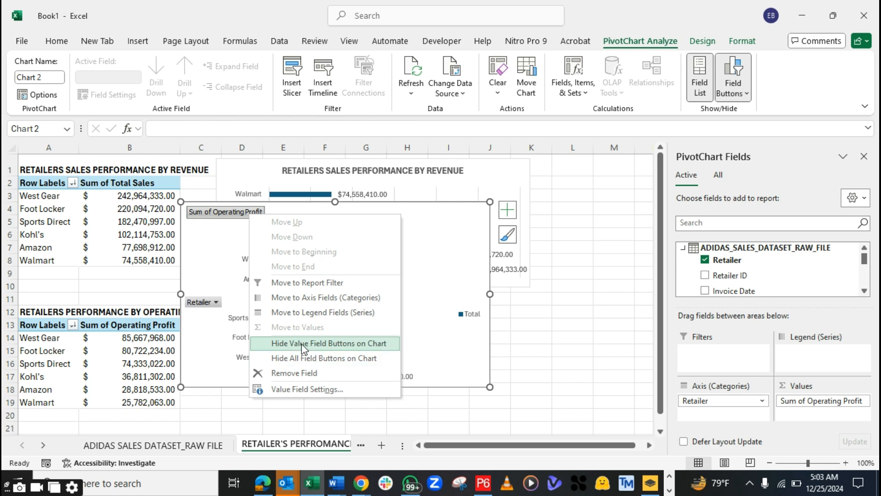
click(295, 358)
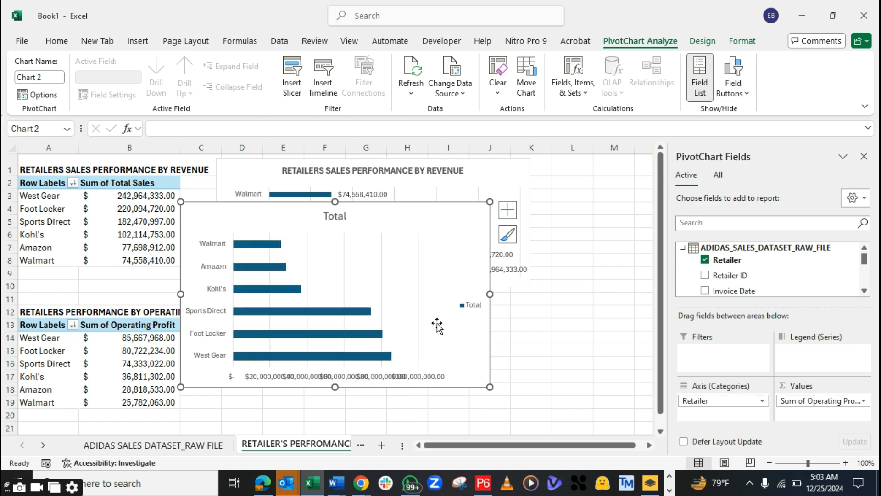
click(475, 304)
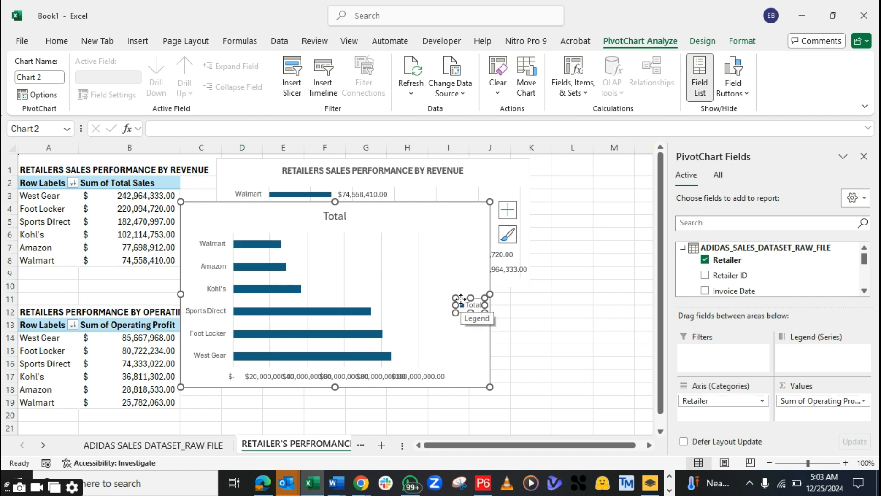
key(Delete)
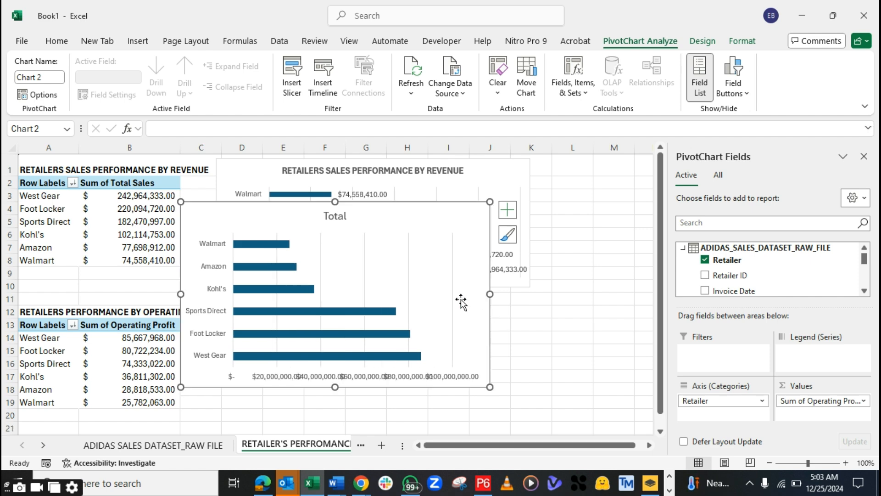
Change the operating profit chart's title to "RETAILERS PERFORMANCE BY OPERATING PROFIT".
click(335, 214)
double_click(324, 216)
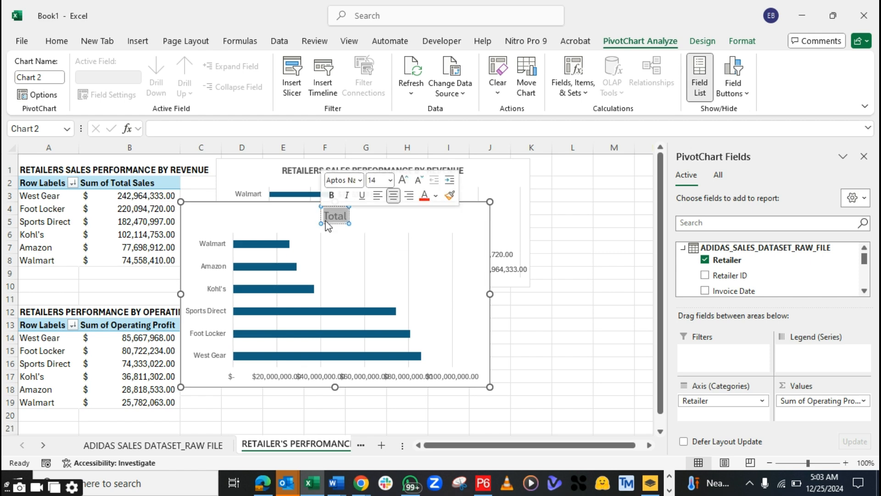
text(RETAILERS)
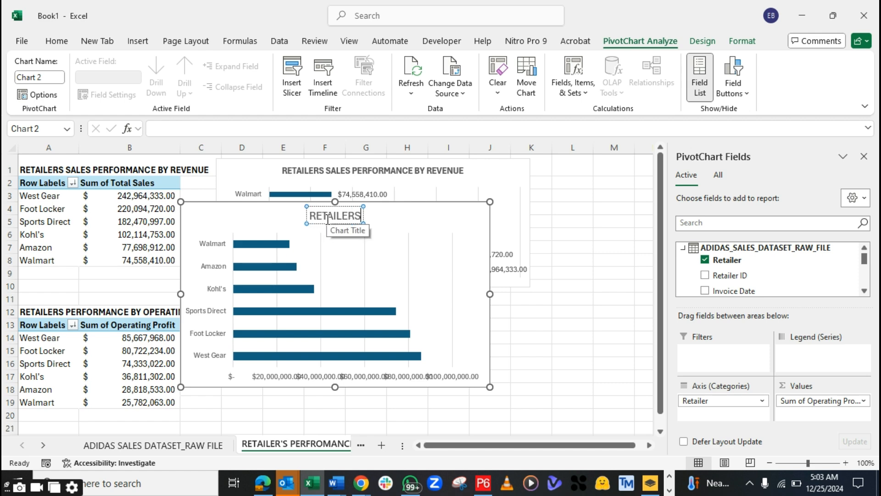
text( PERFO)
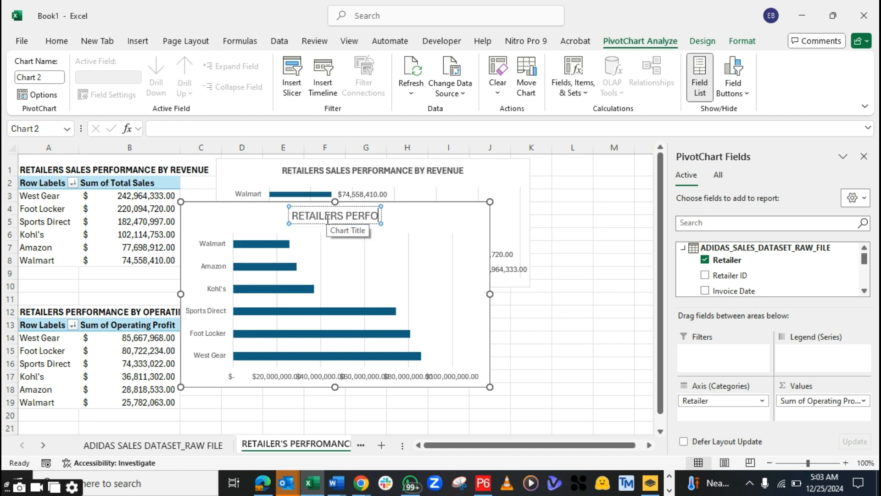
text(RMANCE B)
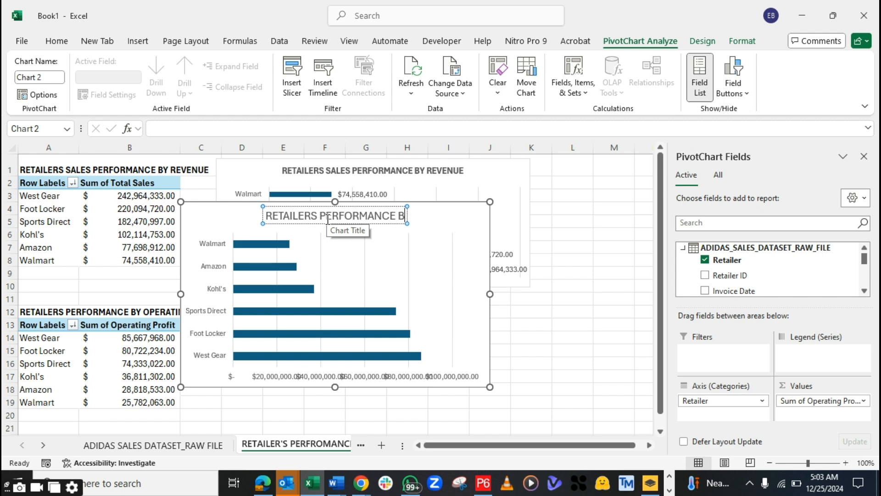
text(Y OPERATING)
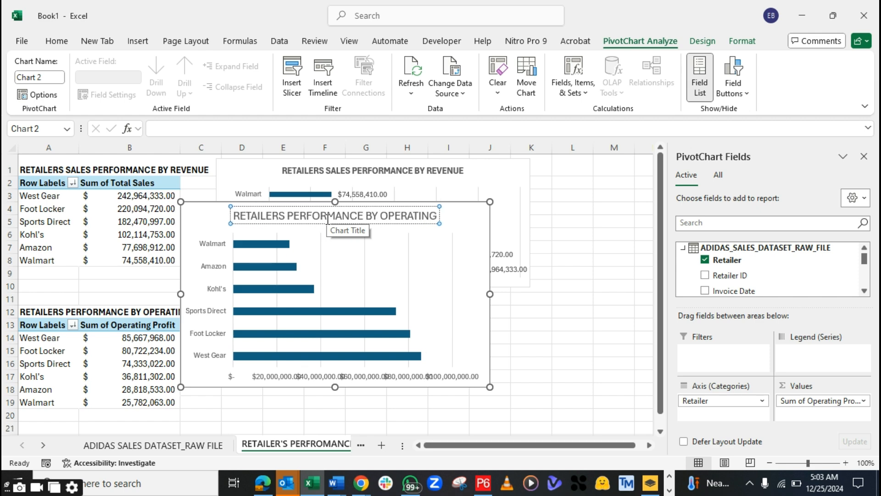
text( PROFIT)
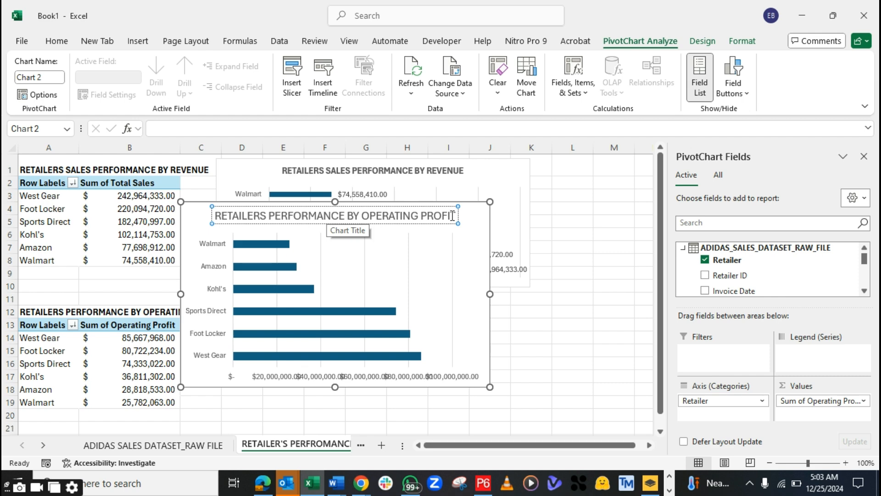
Set the operating profit chart's title to font size 12 and make it bold.
drag(453, 215, 237, 222)
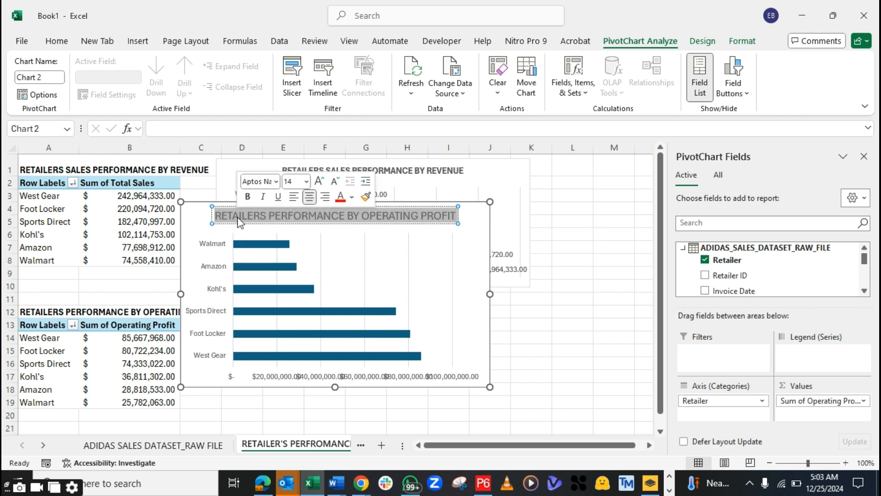
click(335, 184)
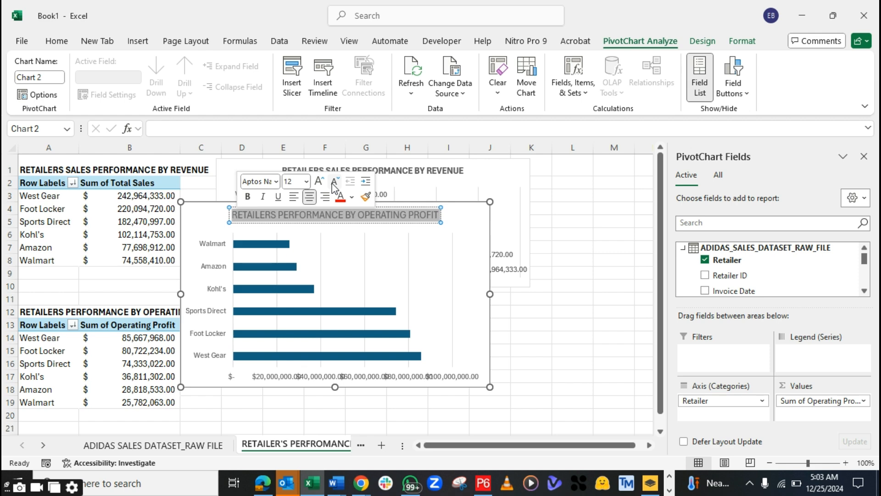
click(247, 197)
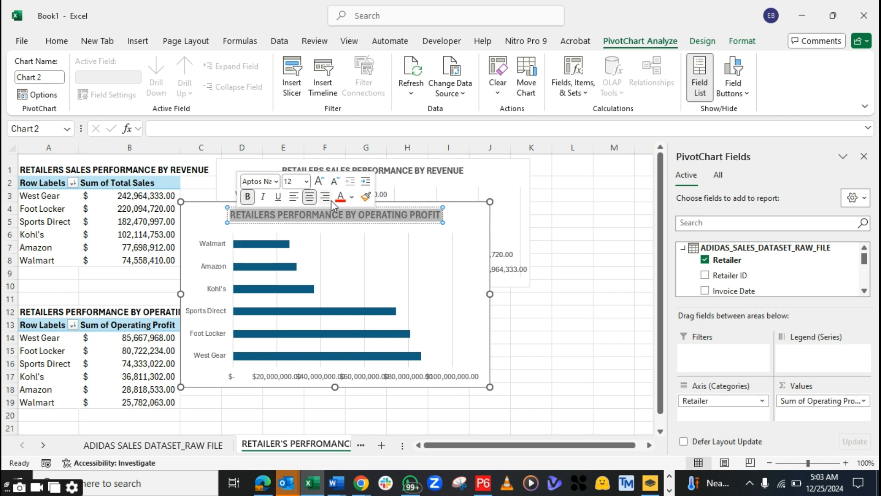
click(472, 220)
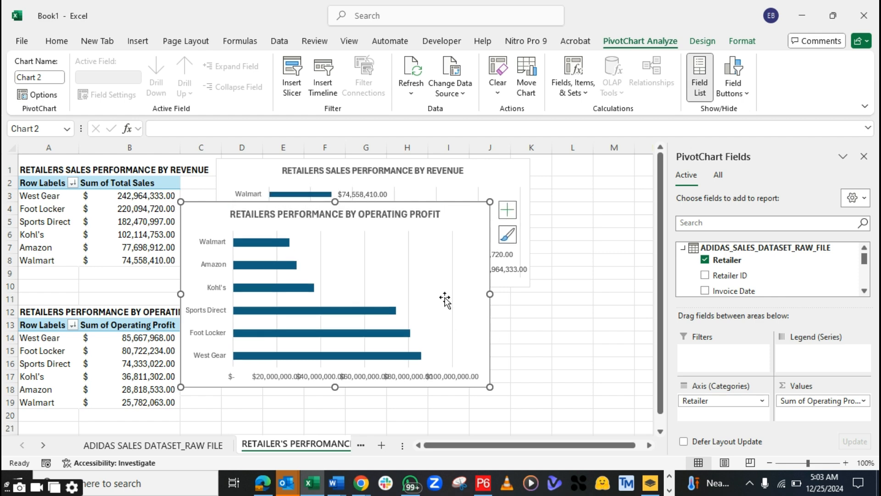
Add Outside End data labels to the operating profit chart and delete its horizontal value axis.
click(507, 211)
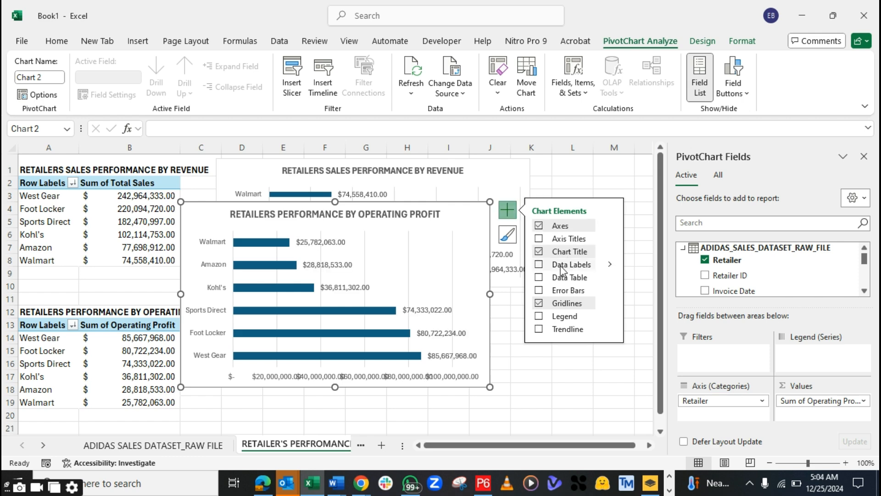
click(609, 265)
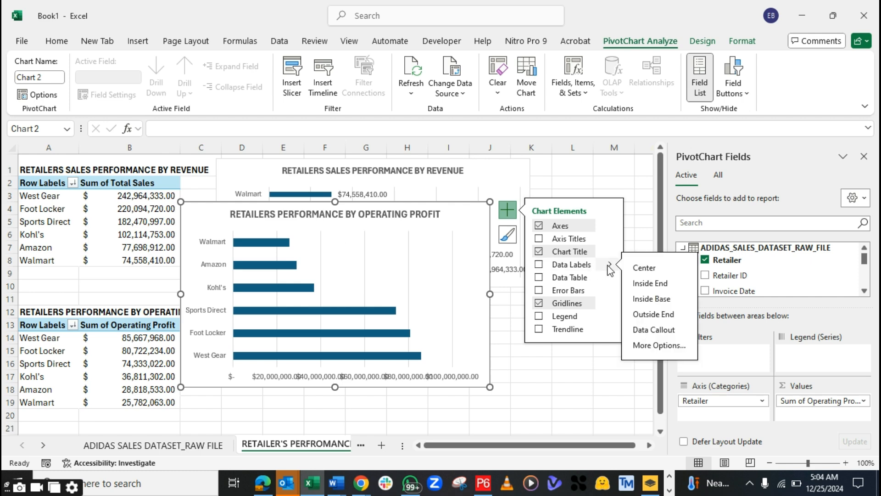
click(641, 316)
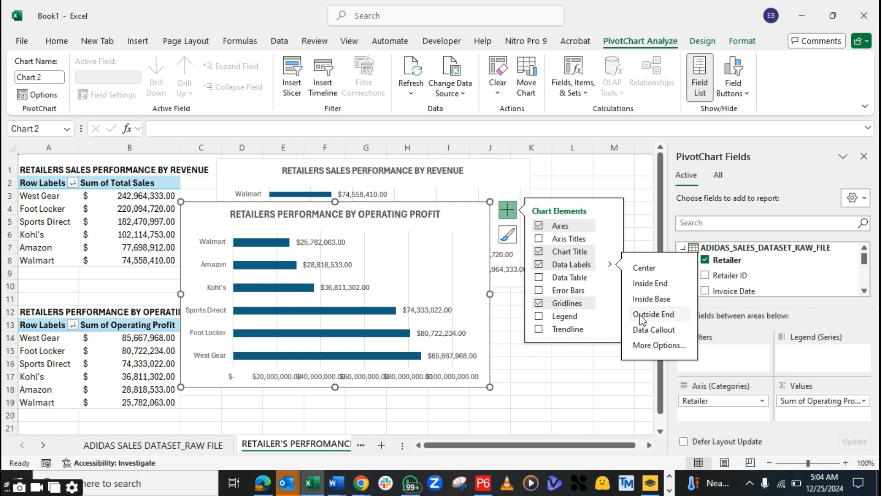
click(285, 377)
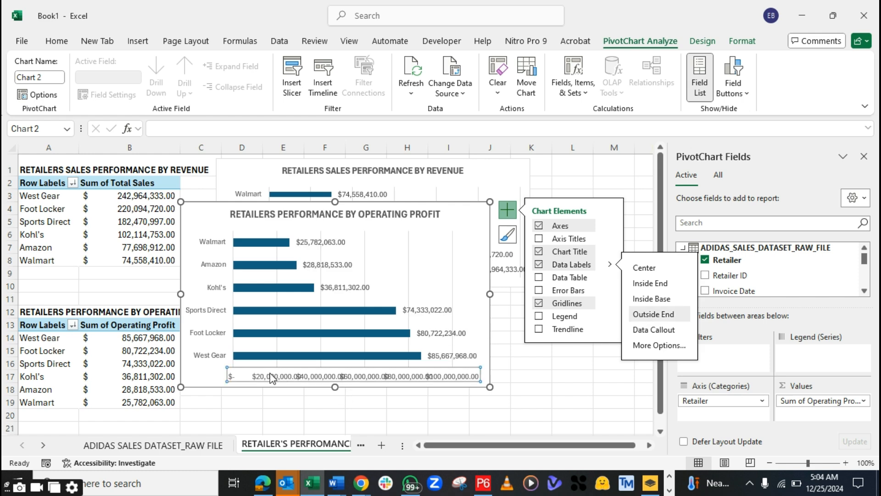
key(Delete)
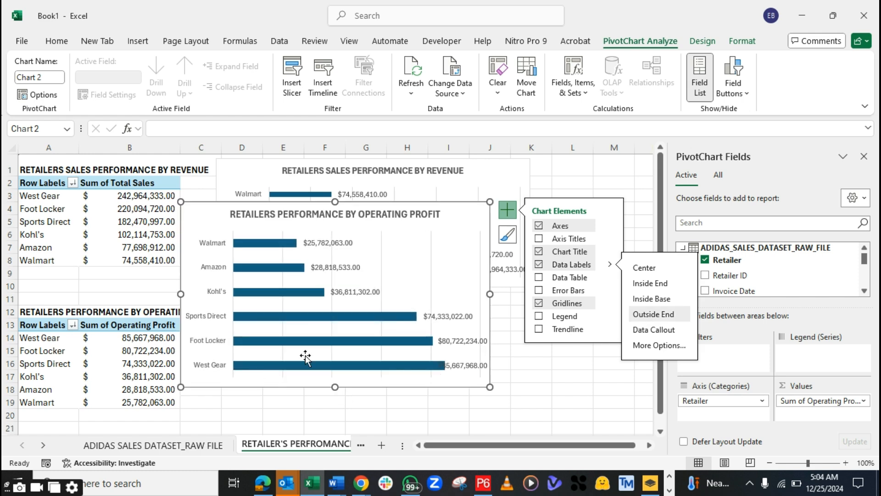
Place the operating profit chart beneath the revenue chart and resize it to span about columns D to L, rows 11 to 24.
mouse_move(452, 218)
mouse_down()
mouse_move(480, 299)
mouse_move(496, 317)
mouse_move(495, 308)
mouse_move(513, 306)
mouse_up()
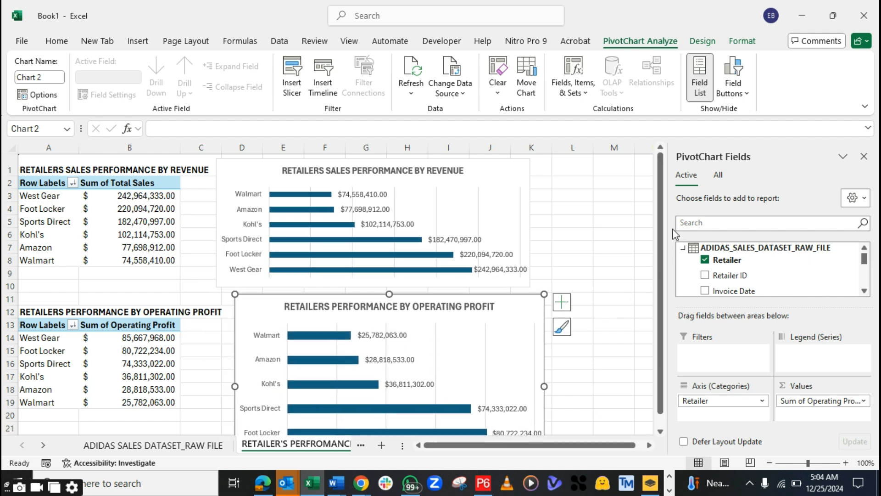
drag(657, 202, 660, 413)
click(661, 400)
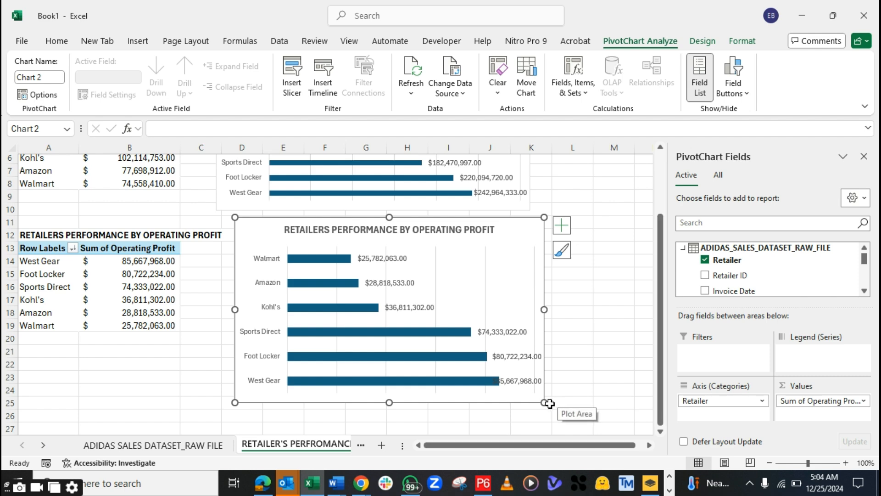
drag(545, 310, 603, 310)
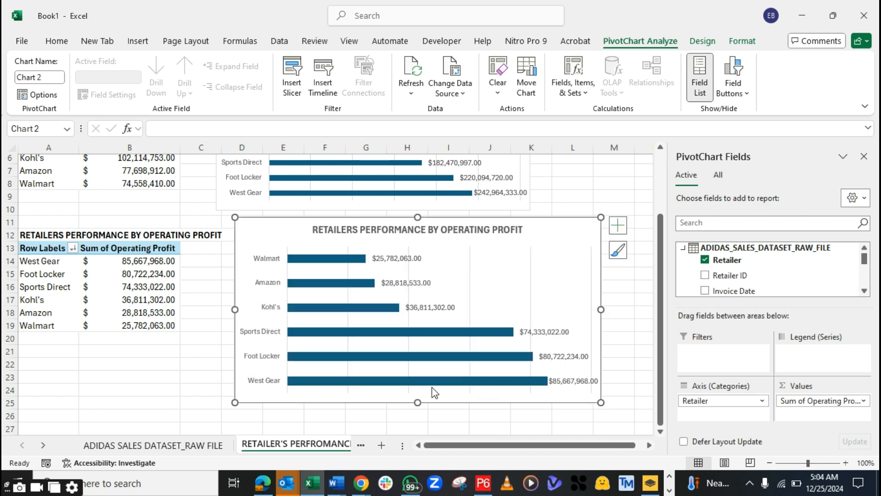
drag(235, 401, 236, 400)
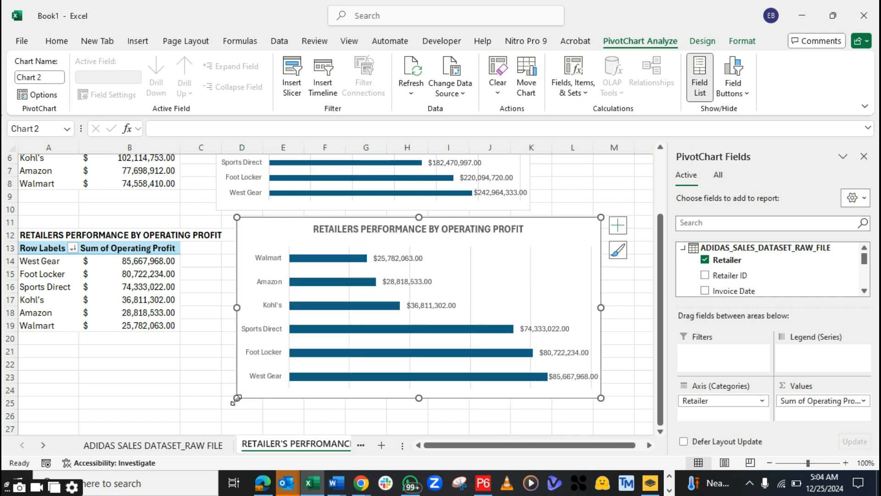
drag(272, 225, 261, 206)
Shift the revenue chart to start at column D, roughly aligned with the profit chart, and widen it into column L.
click(256, 204)
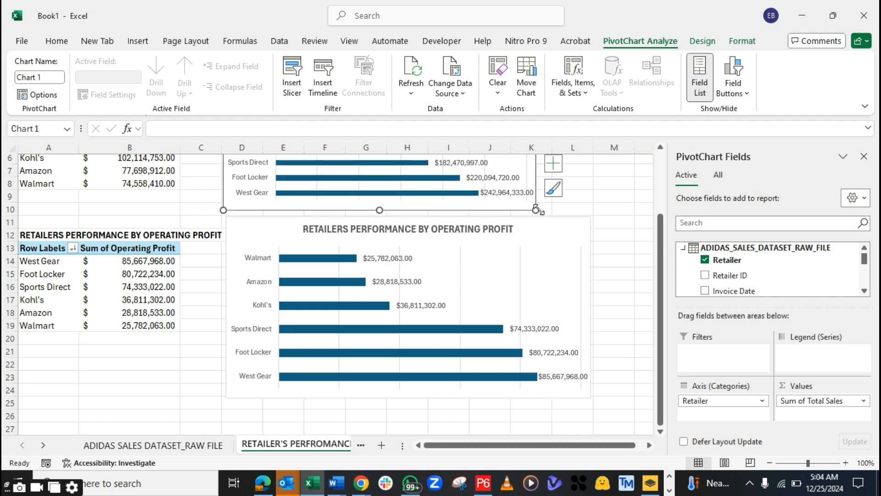
drag(660, 249, 658, 177)
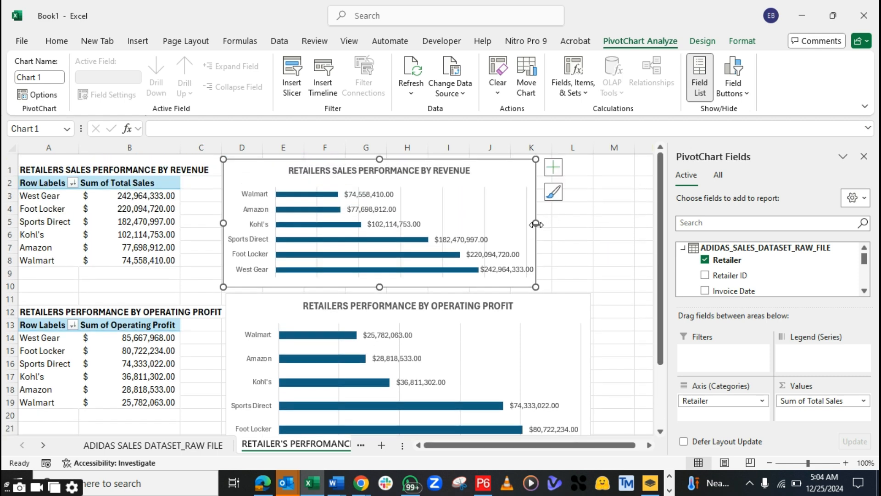
drag(536, 224, 568, 220)
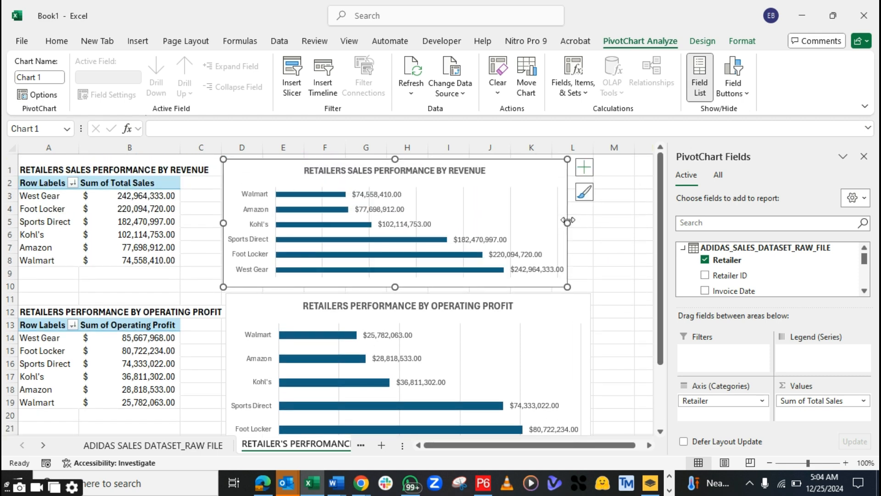
drag(660, 270, 665, 311)
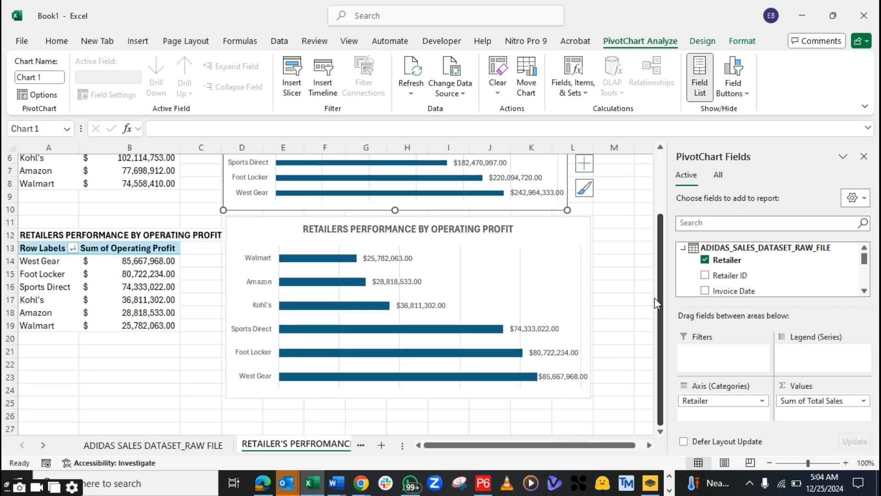
click(614, 260)
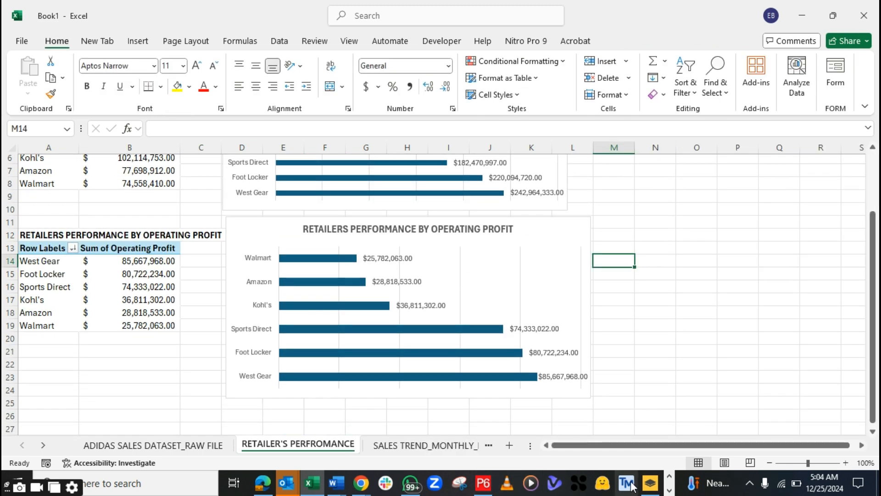
click(669, 489)
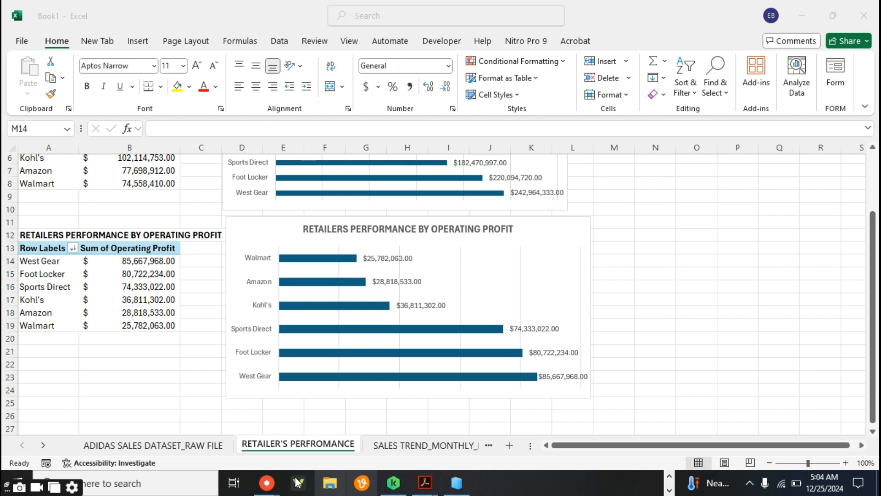
mouse_move(277, 482)
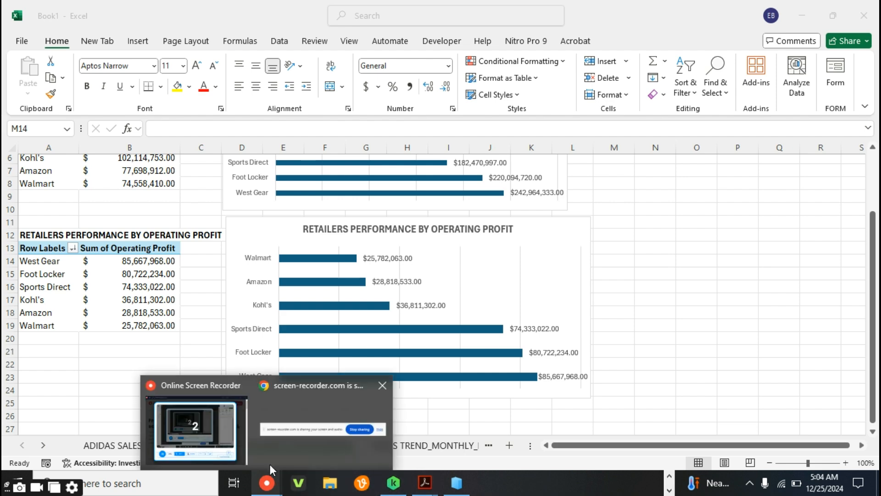
mouse_move(248, 448)
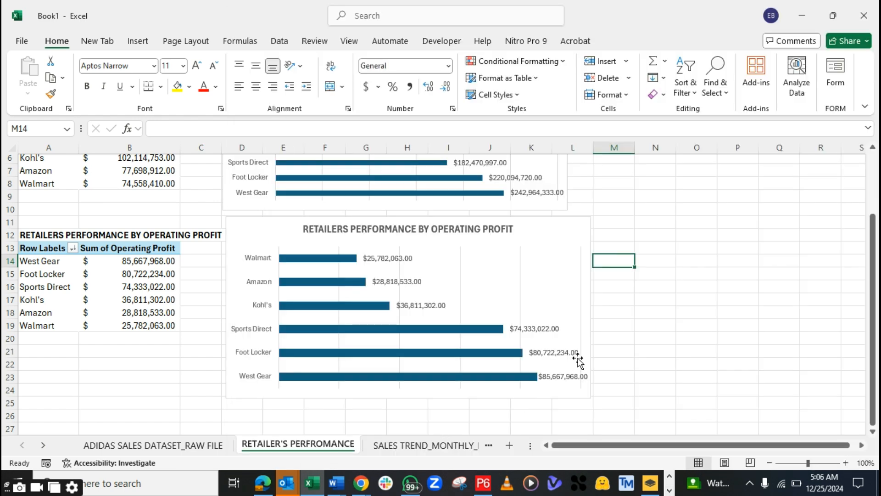
click(610, 327)
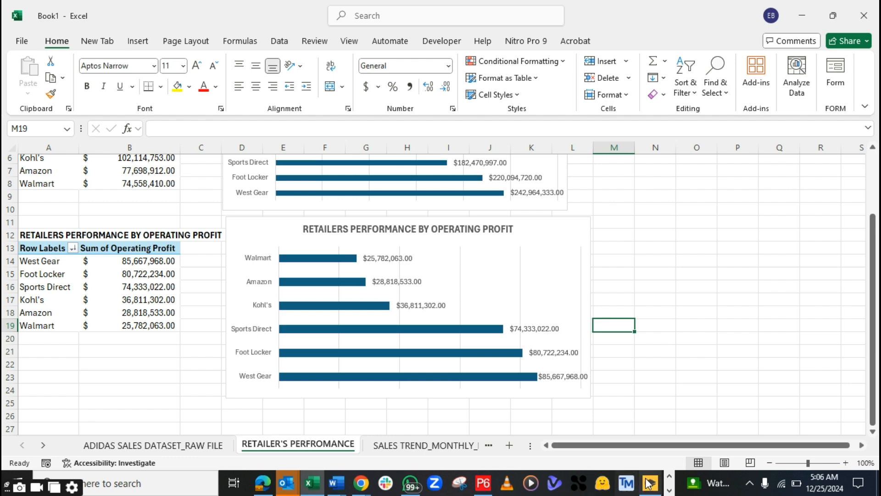